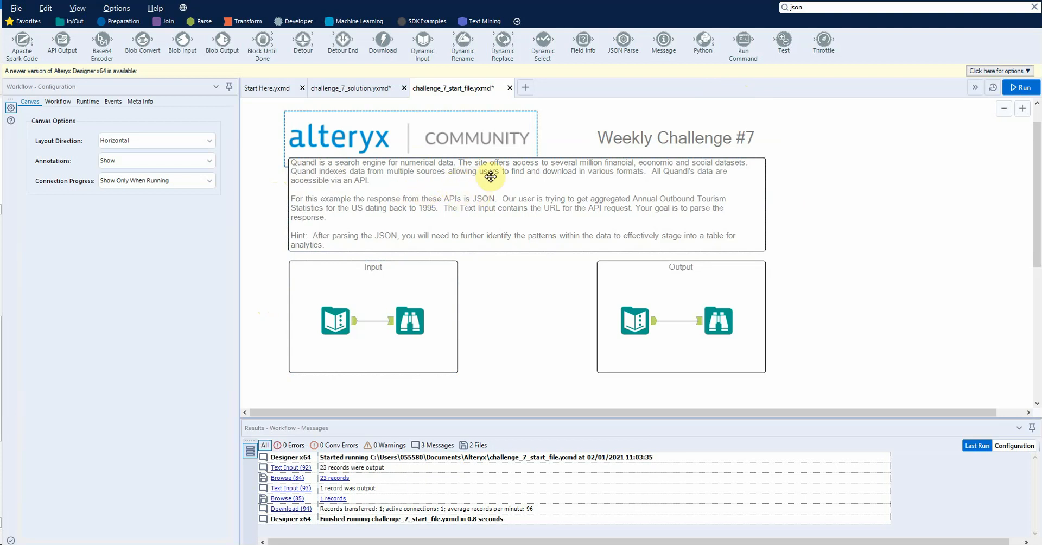
# Step: Inspect the records of the Text Input in the Output container, enlarging the results pane
pyautogui.click(432, 350)
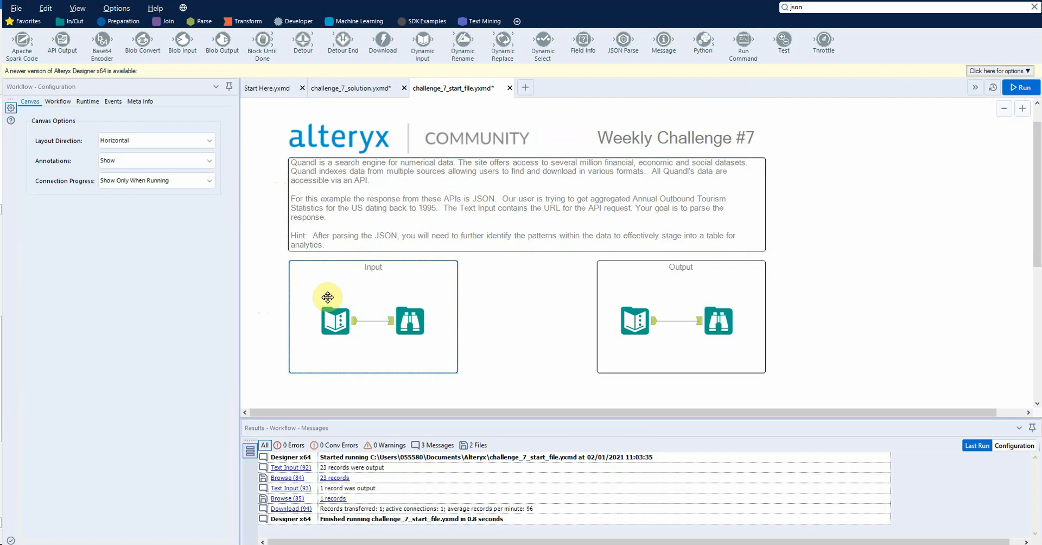
pyautogui.click(344, 324)
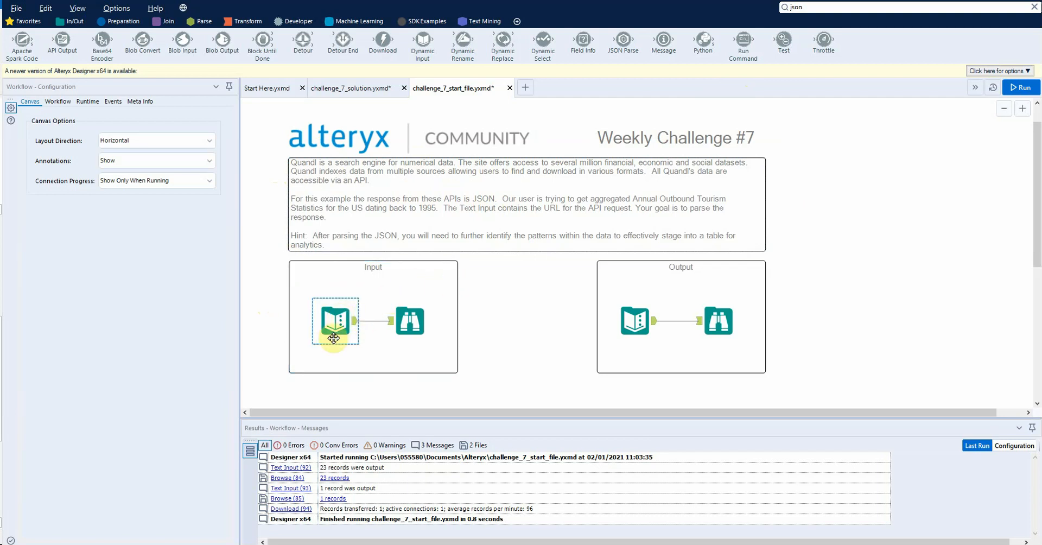
pyautogui.click(631, 323)
pyautogui.moveTo(510, 417); pyautogui.dragTo(517, 380)
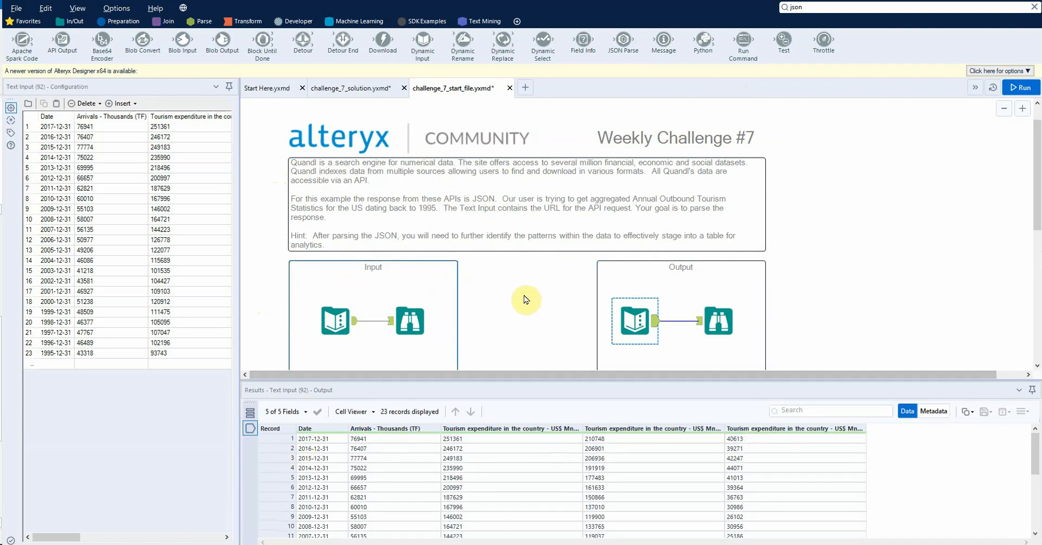
pyautogui.click(512, 273)
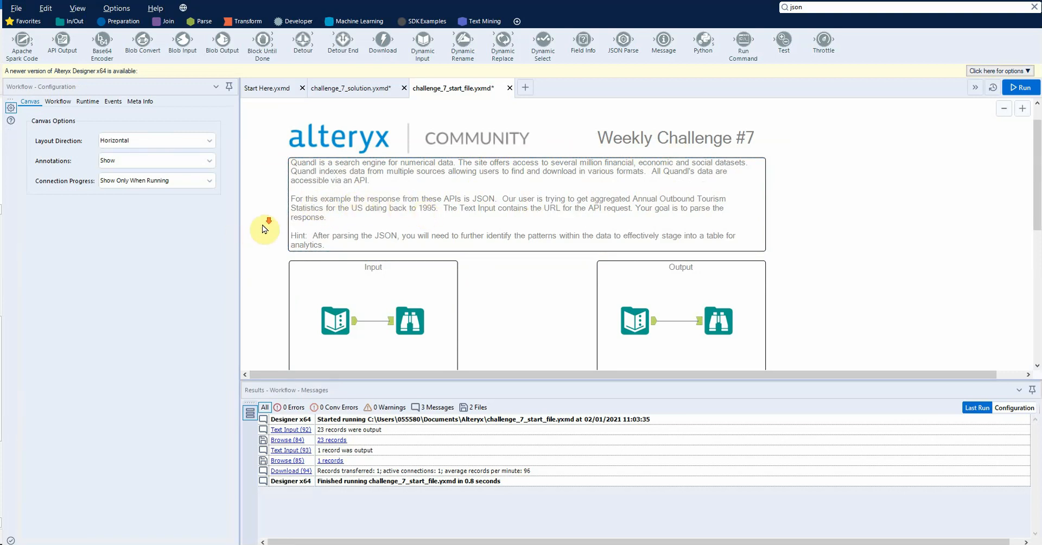
# Step: Inspect the API request URL in the Input container's Text Input, widening the configuration pane to read it fully
pyautogui.scroll(-3, 263, 228)
pyautogui.click(335, 227)
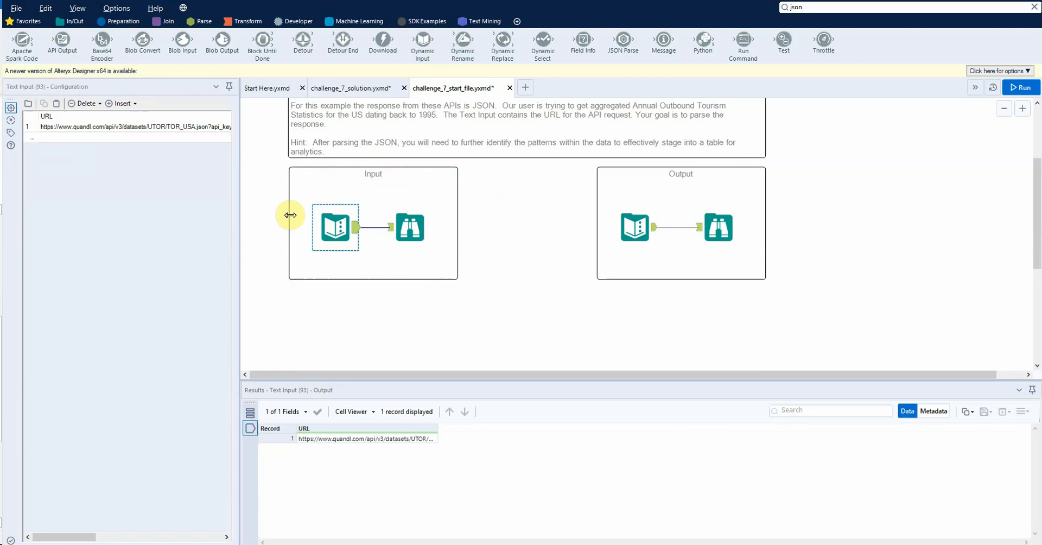
pyautogui.moveTo(240, 174); pyautogui.dragTo(413, 140)
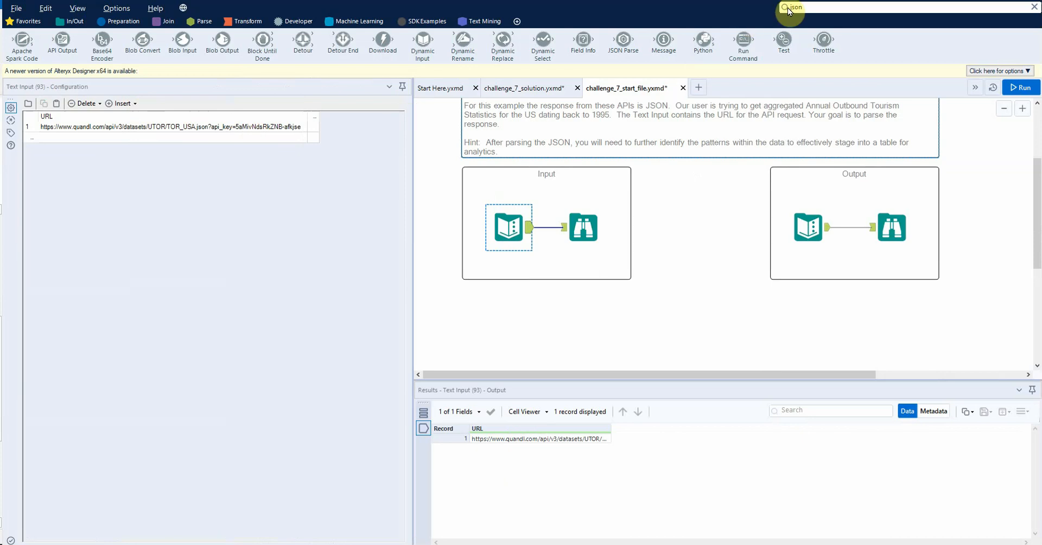
# Step: Search the tools for json, place a JSON Parse tool below the Input container and connect the input Text Input to it
pyautogui.scroll(2, 635, 168)
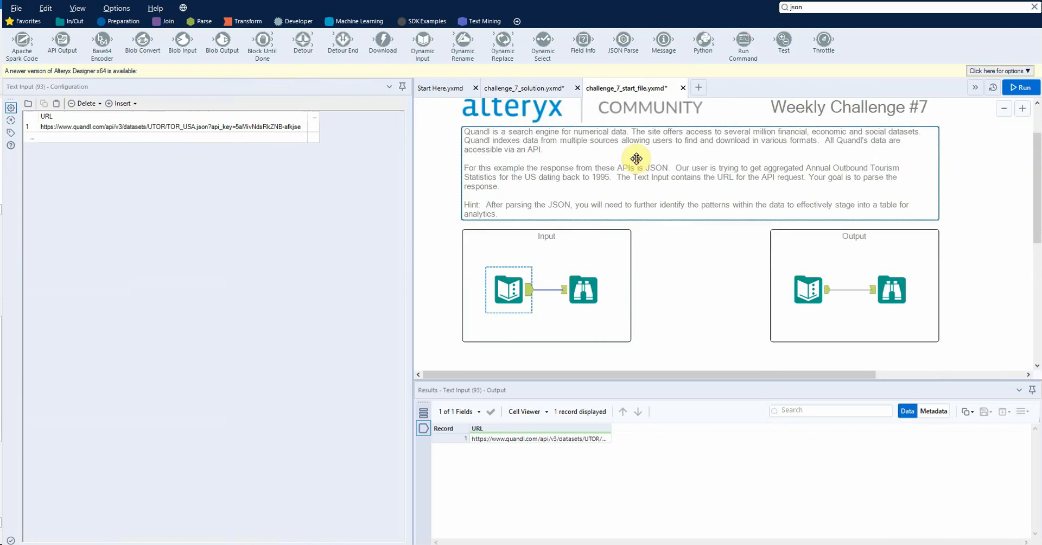
pyautogui.click(824, 6)
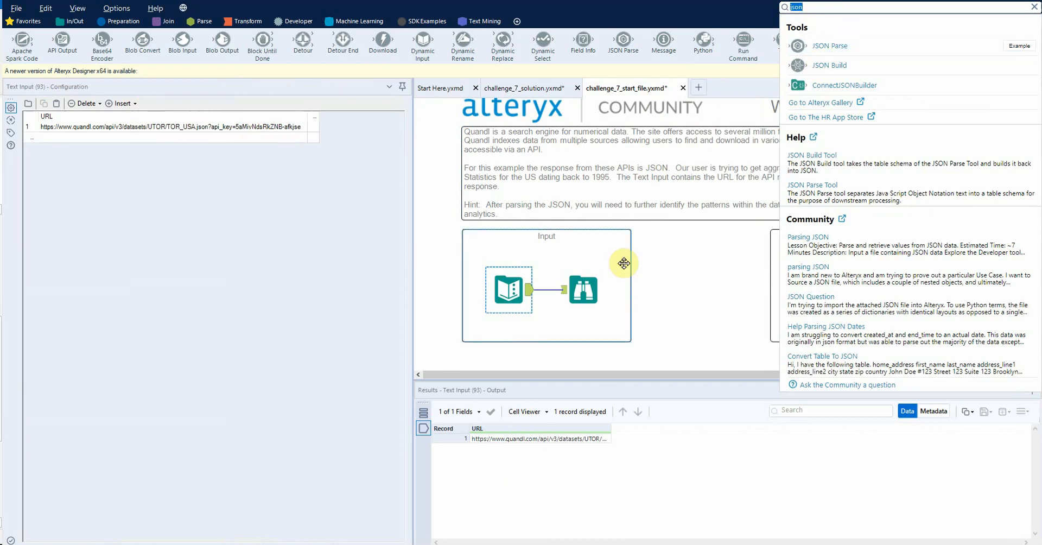
pyautogui.scroll(-2, 681, 263)
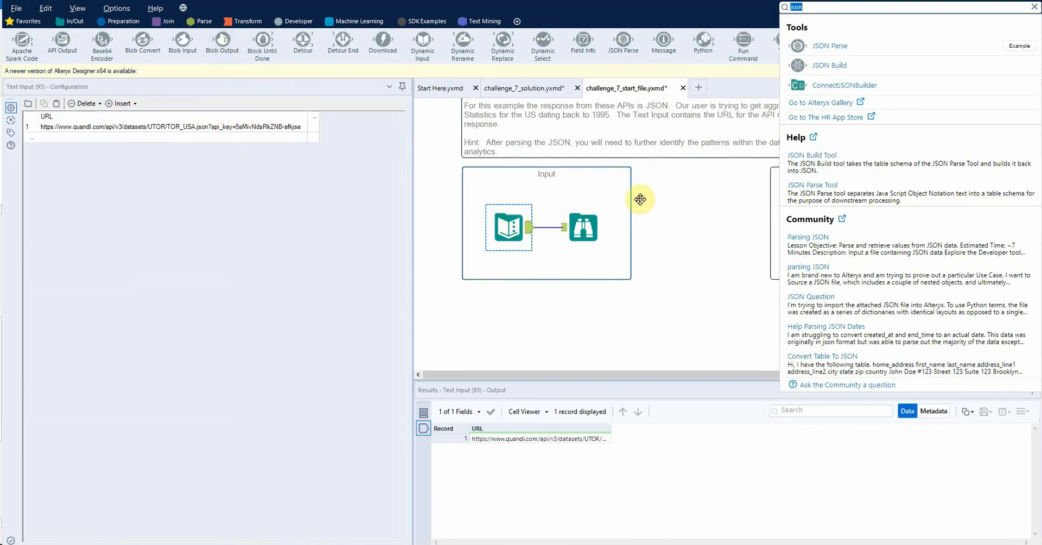
pyautogui.scroll(3, 633, 195)
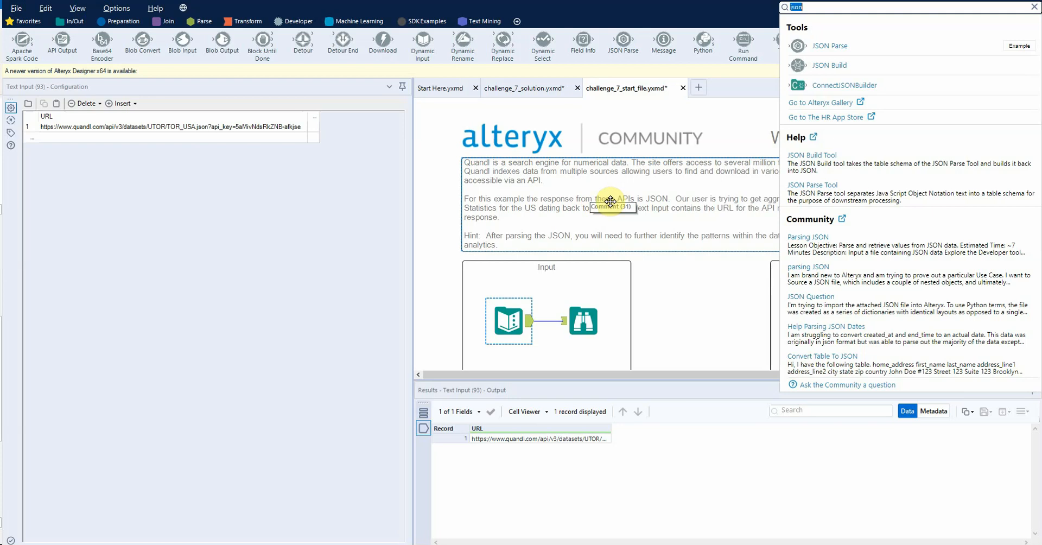
pyautogui.scroll(-3, 620, 195)
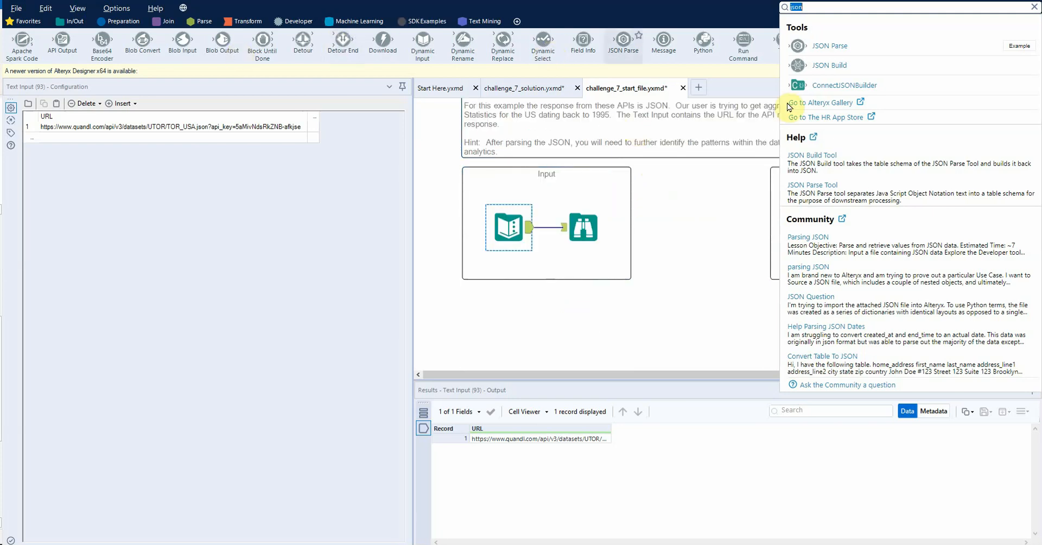
pyautogui.moveTo(814, 45); pyautogui.dragTo(592, 327)
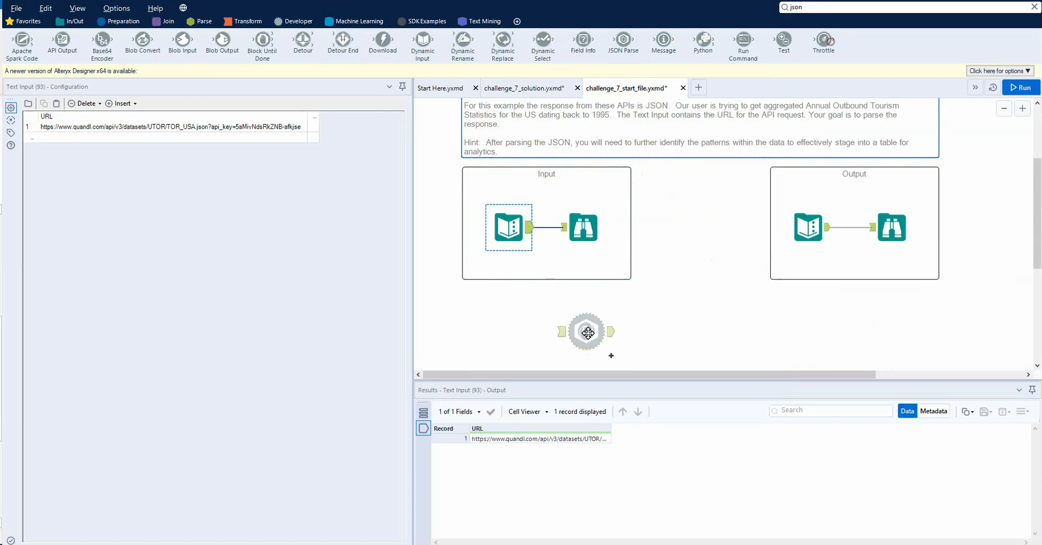
pyautogui.moveTo(531, 234); pyautogui.dragTo(573, 327)
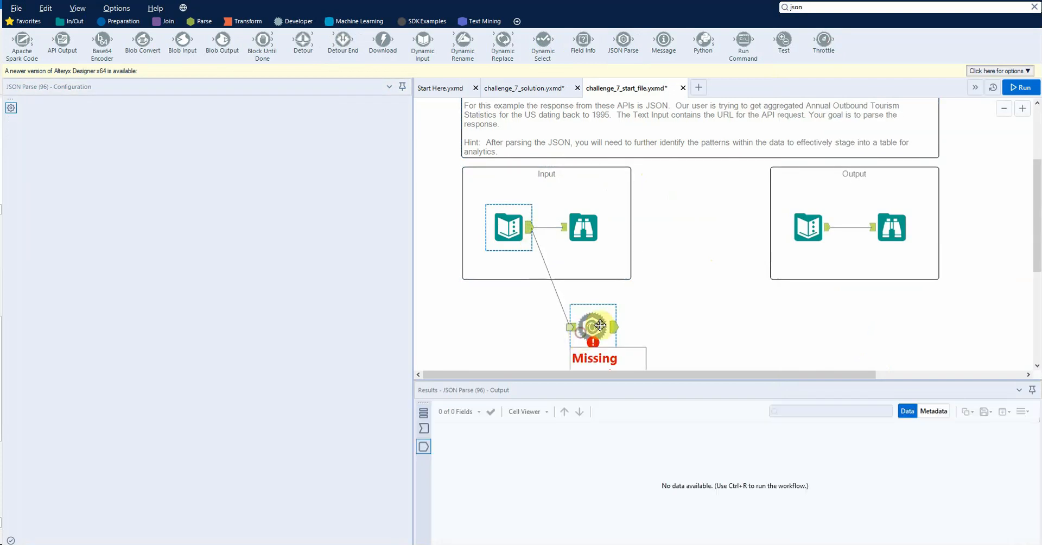
# Step: Run the workflow to check the JSON Parse output on the URL field, and delete the JSON Parse tool
pyautogui.click(508, 227)
pyautogui.click(597, 337)
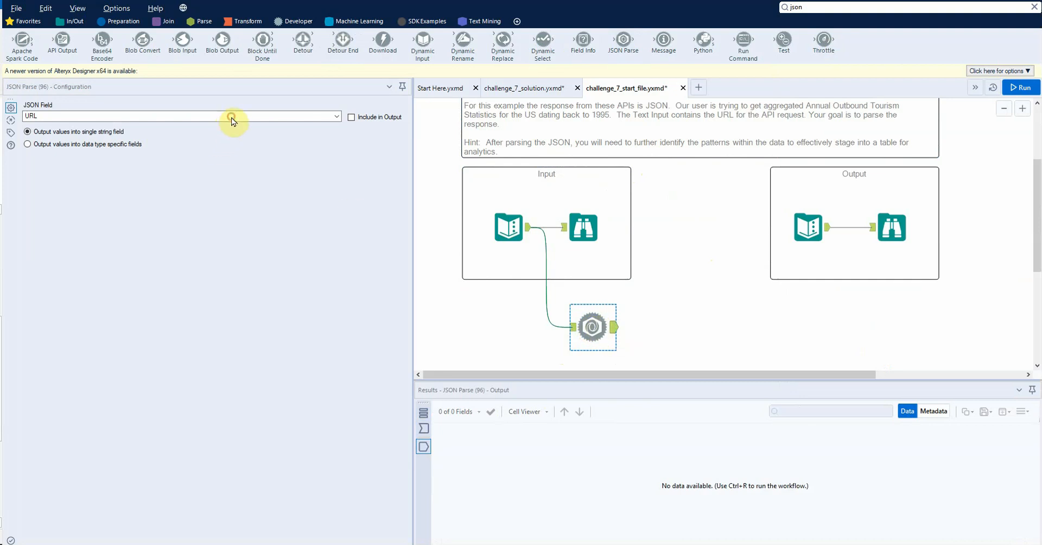
pyautogui.hotkey('ctrl', 'r')
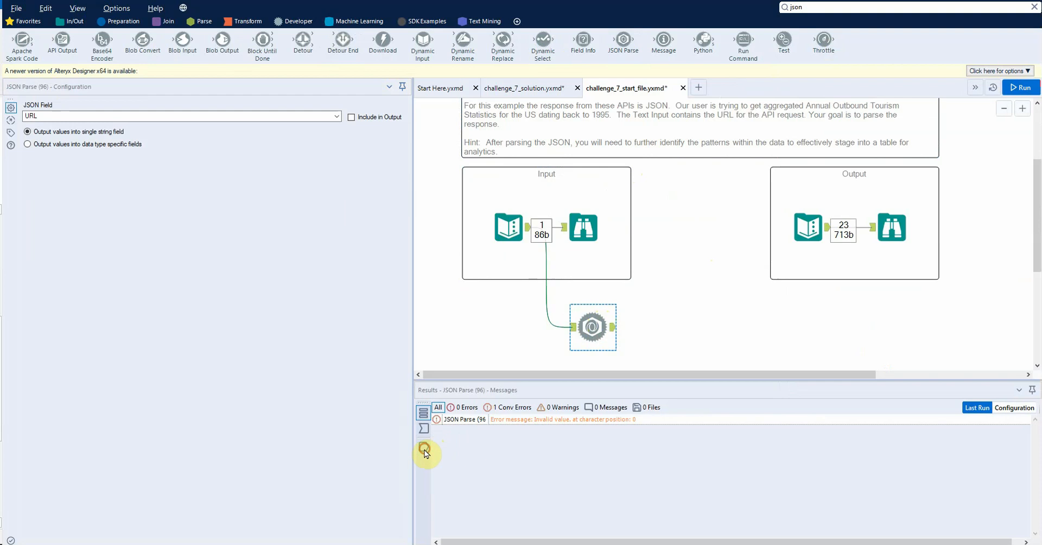
pyautogui.click(424, 446)
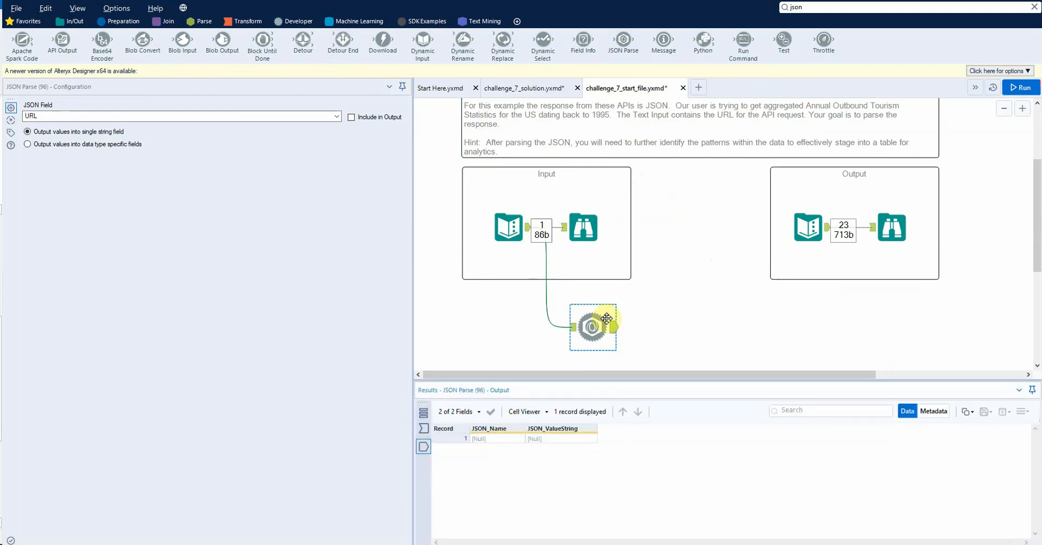
pyautogui.press('Delete')
pyautogui.press('Delete')
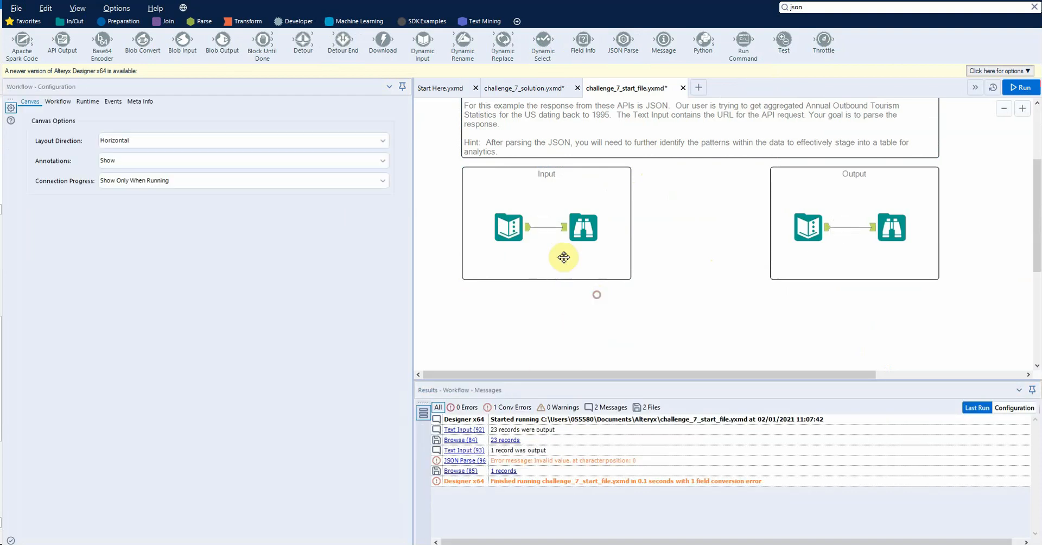
# Step: Add a Download tool below the Input container and connect the input Text Input to it
pyautogui.click(508, 227)
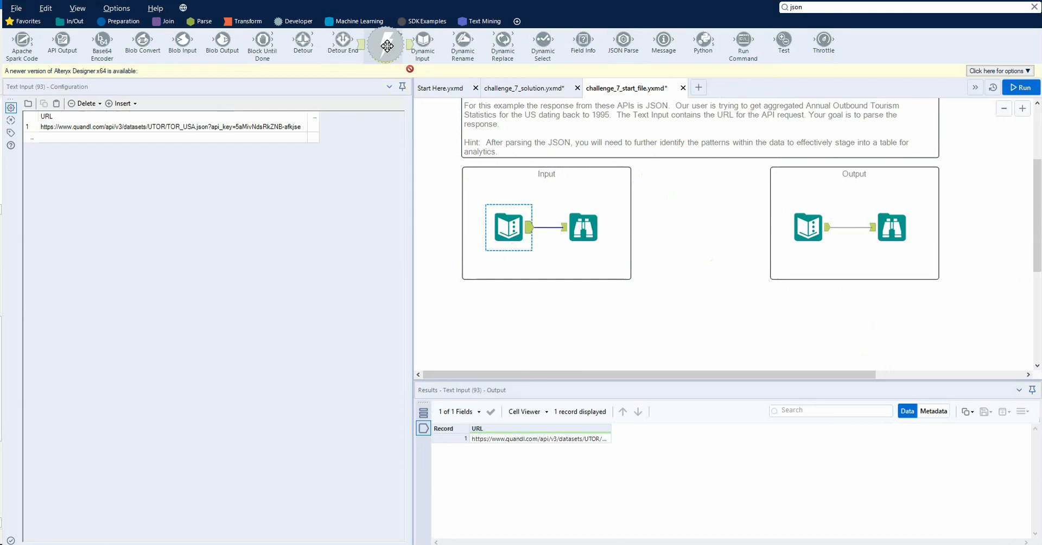
pyautogui.moveTo(383, 43); pyautogui.dragTo(580, 315)
pyautogui.moveTo(536, 236); pyautogui.dragTo(561, 314)
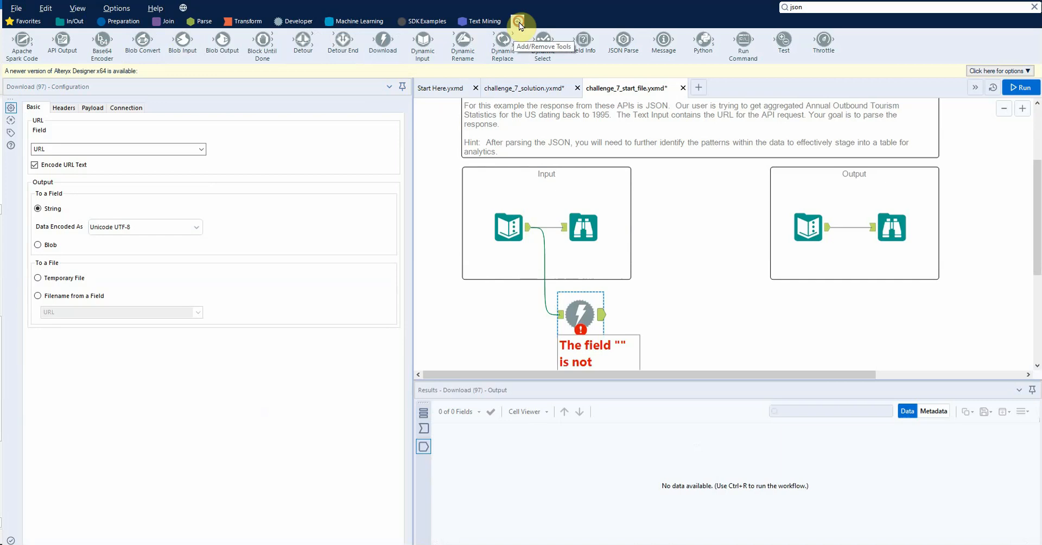
pyautogui.click(517, 22)
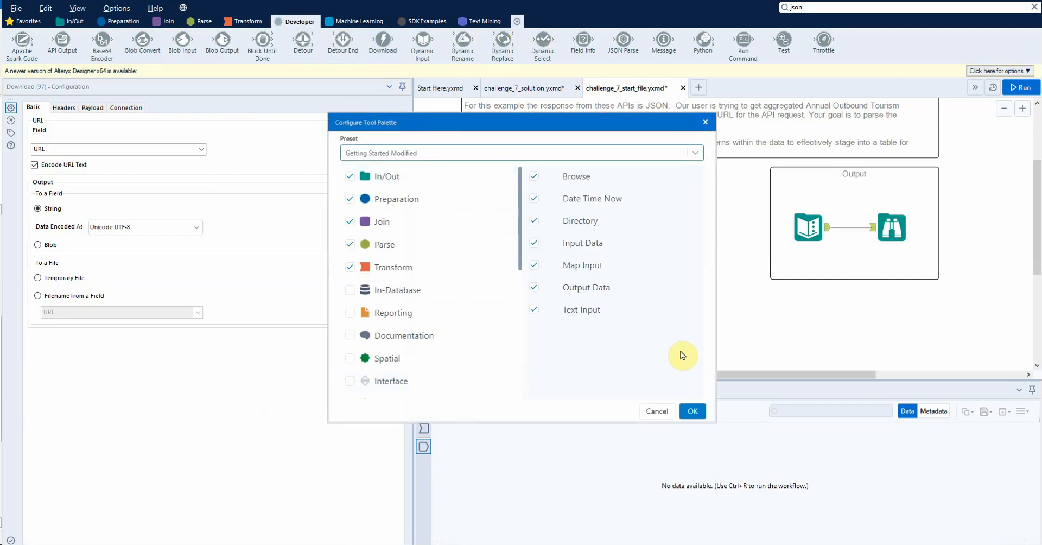
pyautogui.click(658, 411)
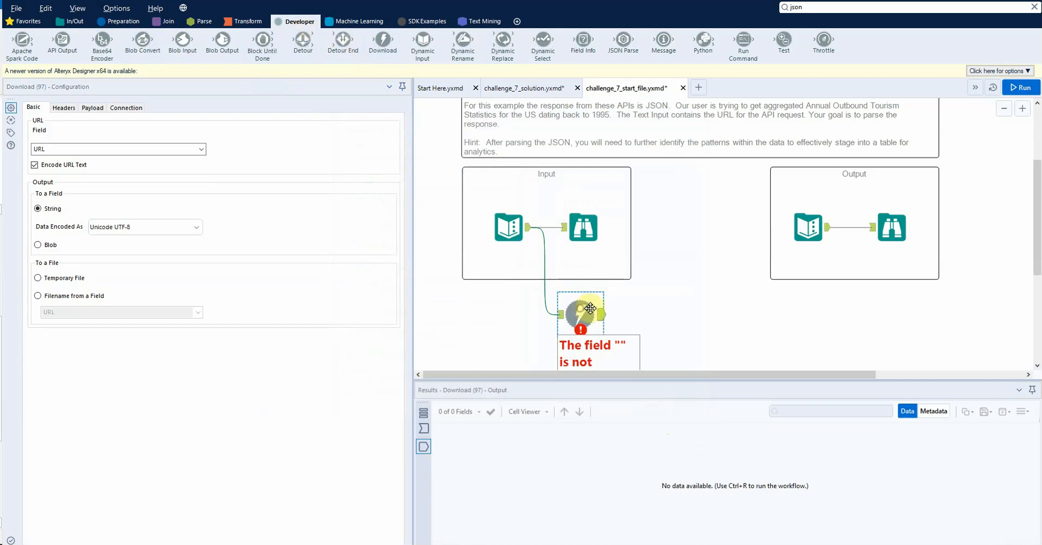
# Step: Run the workflow with the URL field as download source and compare the Download output with the expected output
pyautogui.scroll(-1, 591, 308)
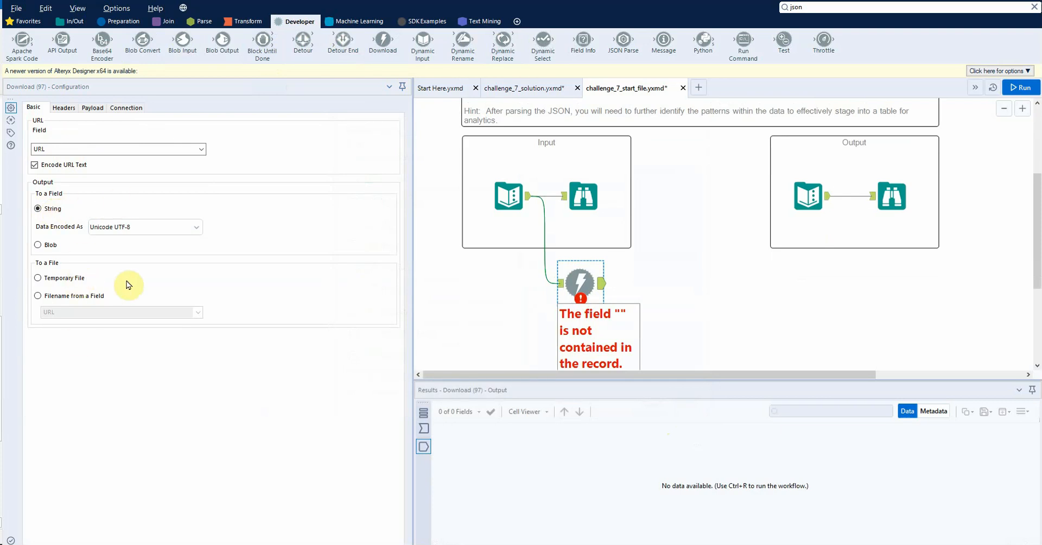
pyautogui.hotkey('ctrl', 'r')
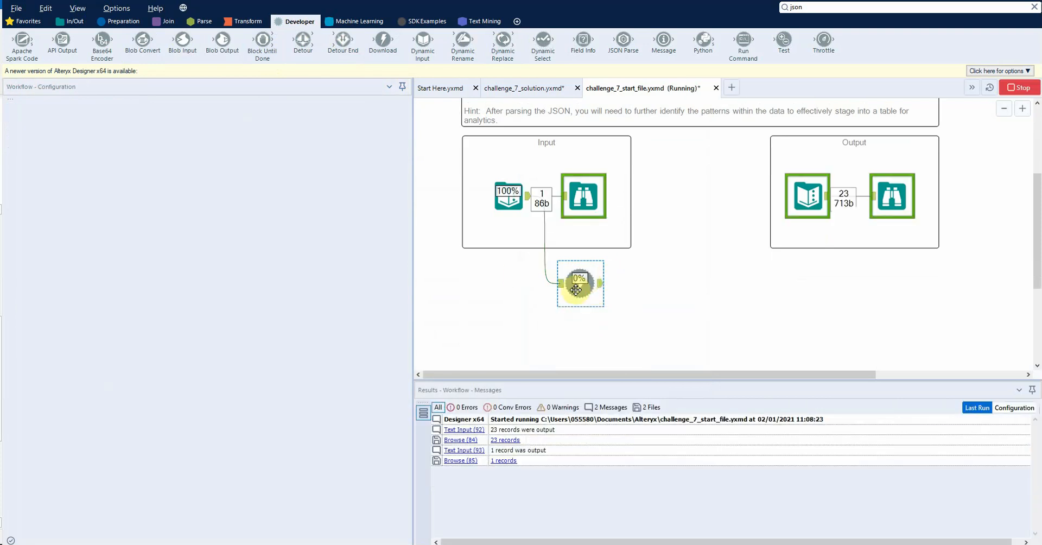
pyautogui.click(585, 283)
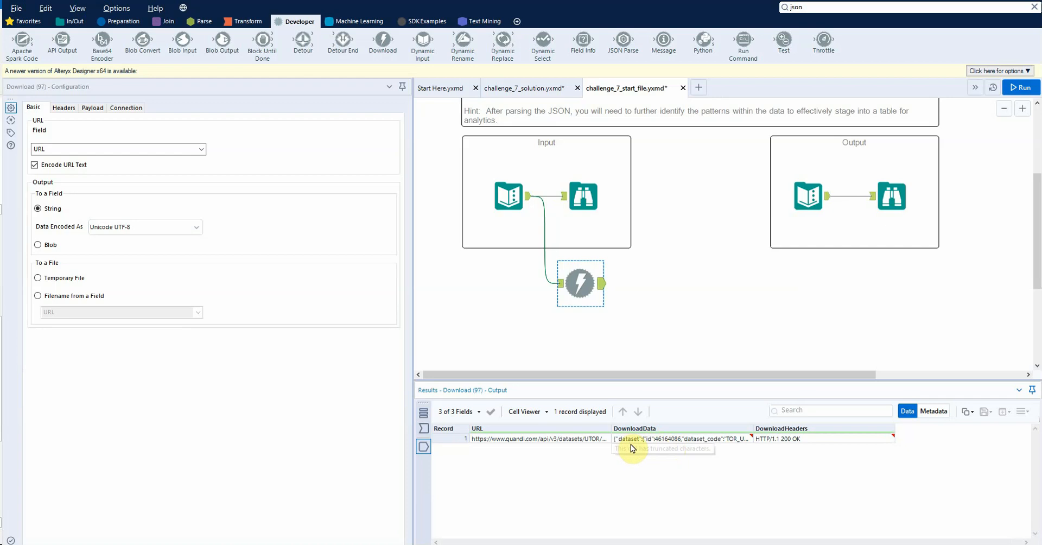
pyautogui.click(809, 197)
pyautogui.click(572, 288)
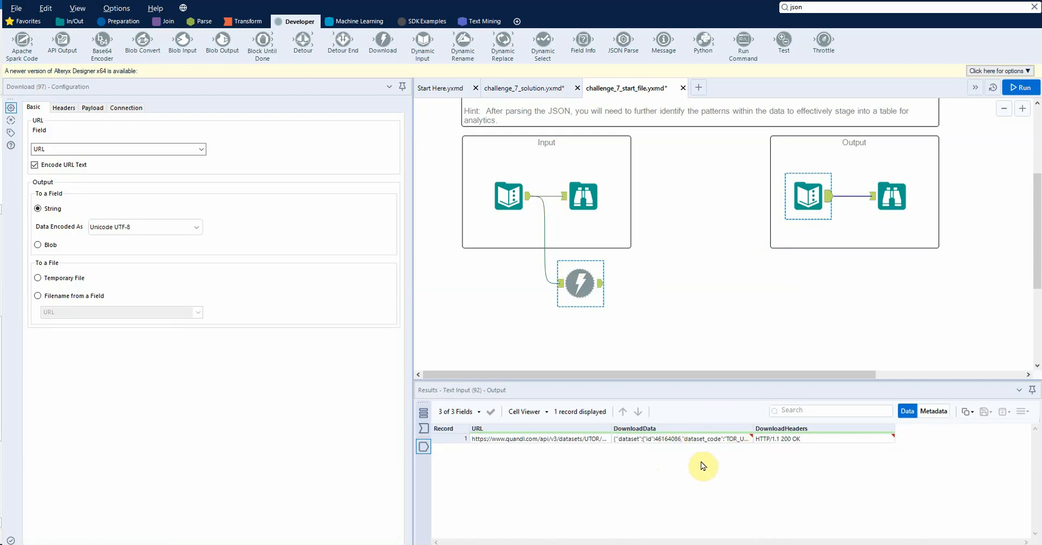
# Step: Copy the DownloadData value into Notepad, replacing any existing text, and shrink the Notepad window over the workflow
pyautogui.click(681, 439)
pyautogui.hotkey('ctrl', 'c')
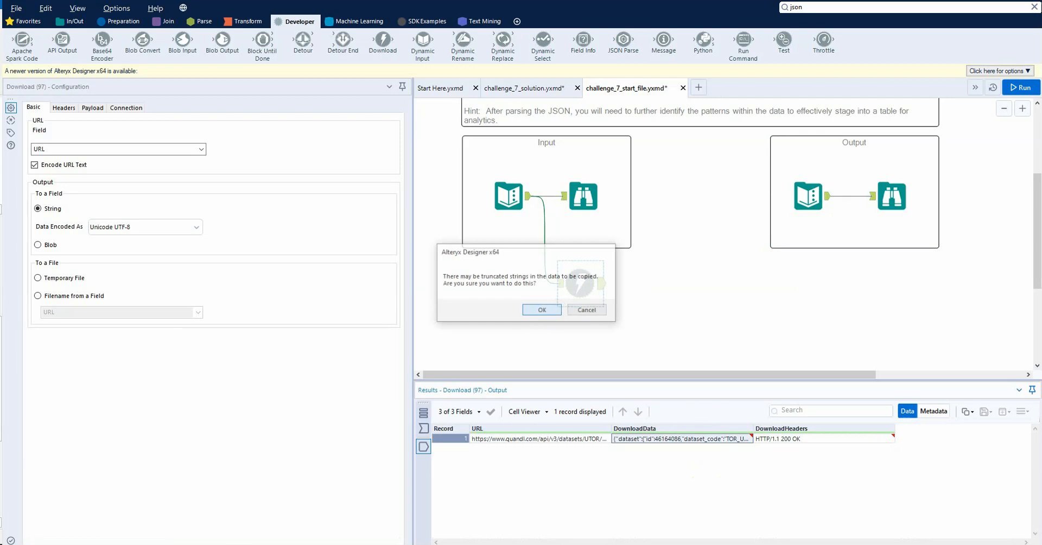
pyautogui.press('Return')
pyautogui.hotkey('ctrl', 'a')
pyautogui.hotkey('ctrl', 'v')
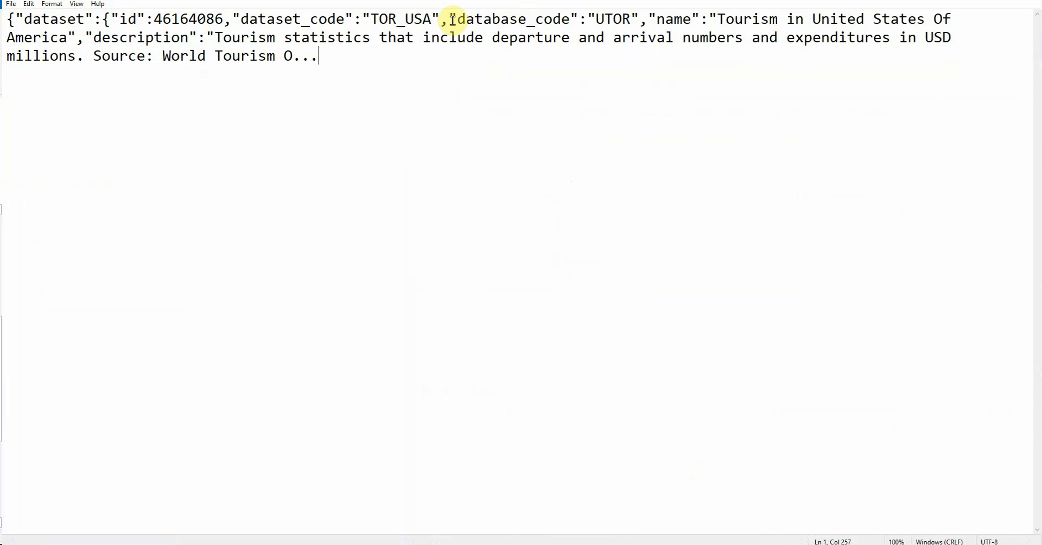
pyautogui.moveTo(472, 2); pyautogui.dragTo(558, 90)
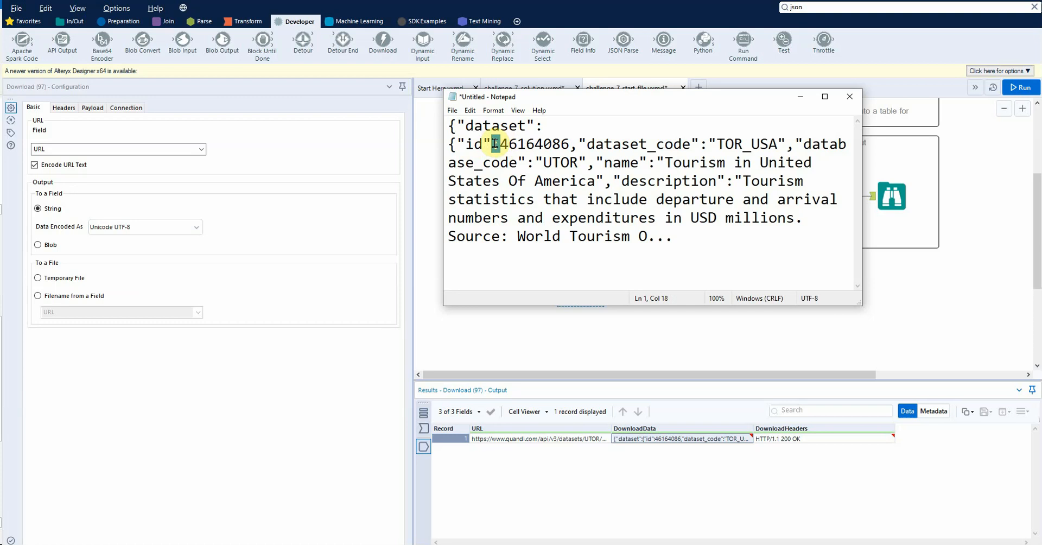
# Step: Examine the name and value pairs of the downloaded JSON in Notepad, and close it without saving
pyautogui.click(490, 144)
pyautogui.moveTo(499, 144); pyautogui.dragTo(764, 142)
pyautogui.click(572, 144)
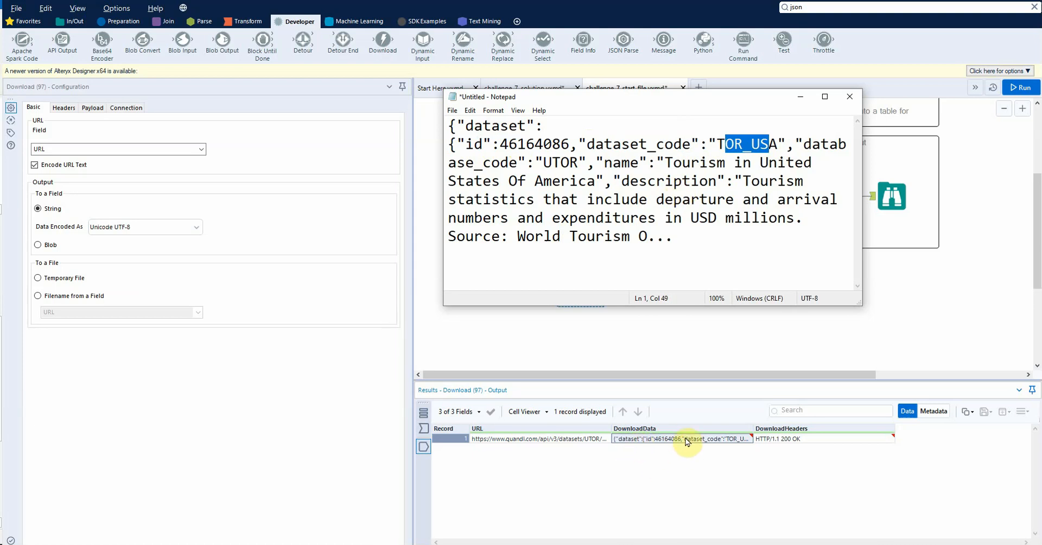
pyautogui.click(683, 172)
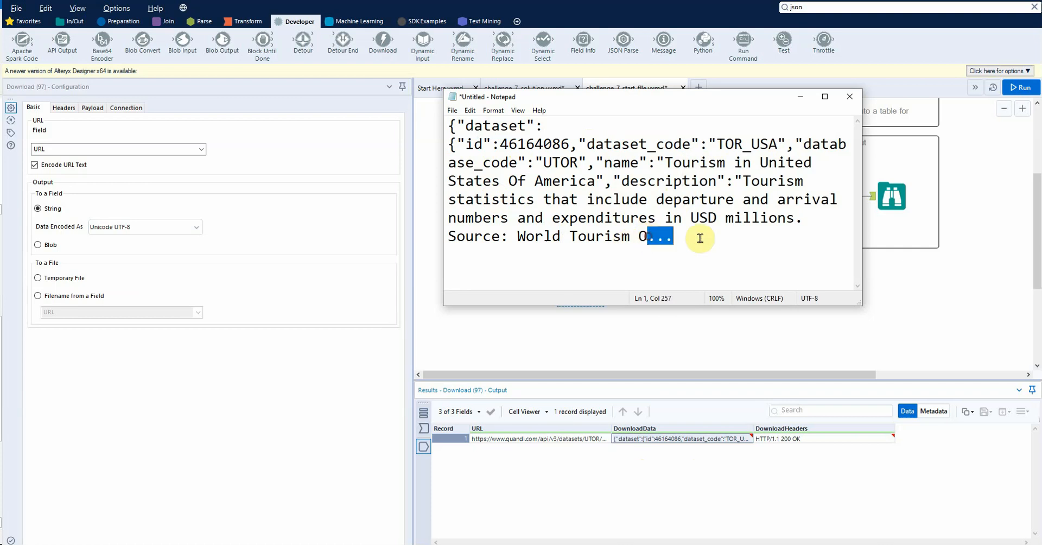
pyautogui.click(674, 200)
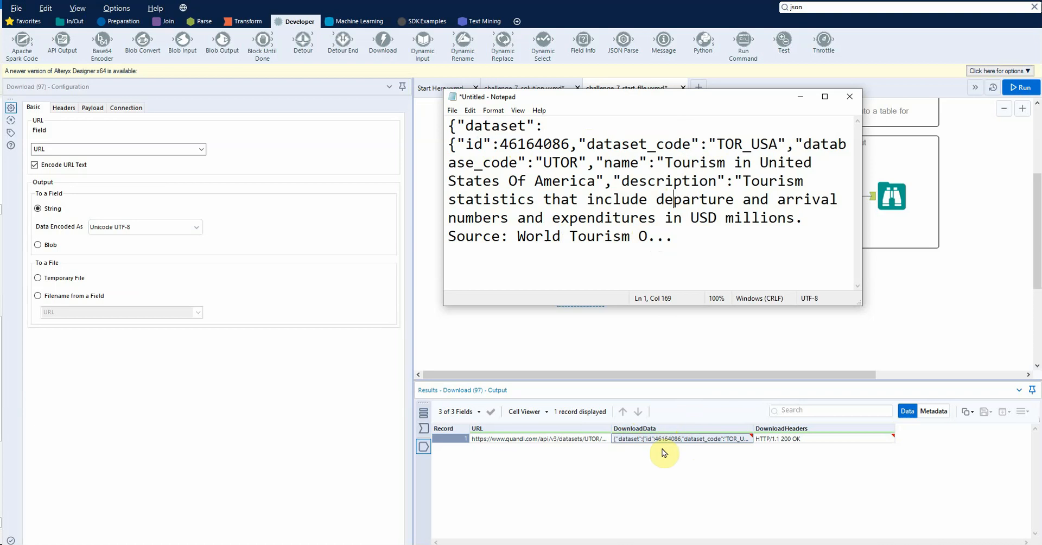
pyautogui.click(850, 96)
pyautogui.click(538, 273)
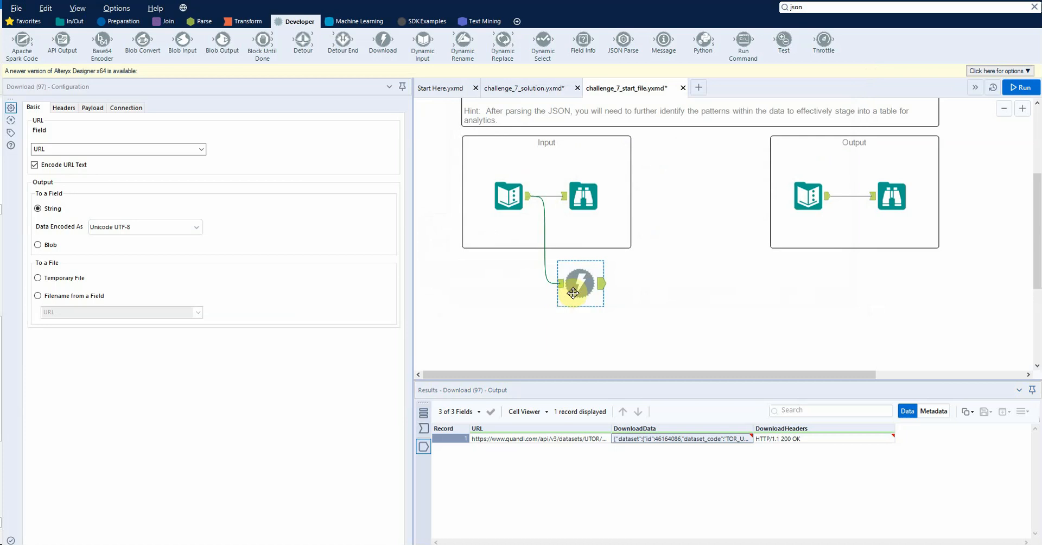
# Step: Move the Download tool further down the canvas and add a JSON Parse tool connected to its output
pyautogui.moveTo(573, 293); pyautogui.dragTo(573, 343)
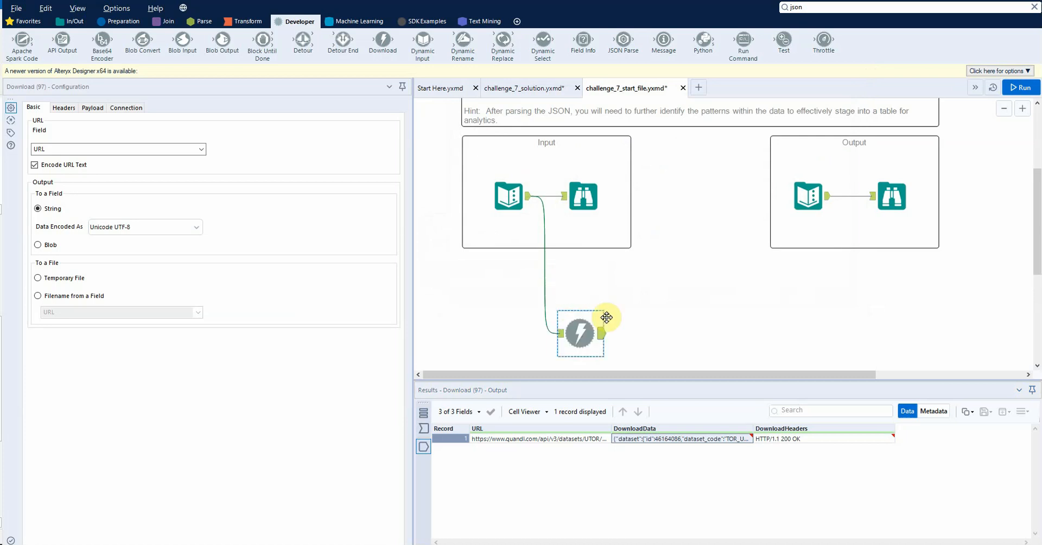
pyautogui.click(826, 8)
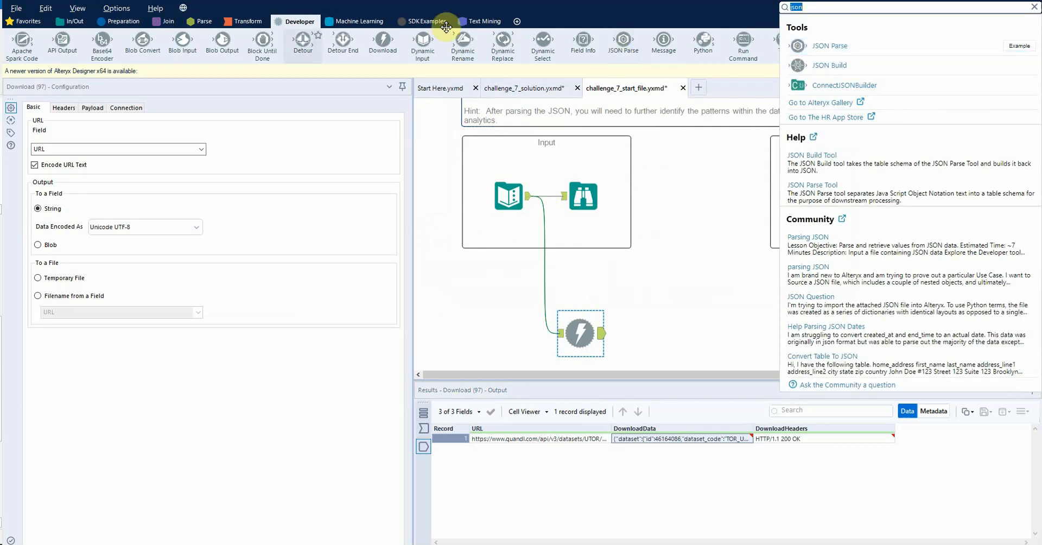
pyautogui.moveTo(623, 39); pyautogui.dragTo(532, 359)
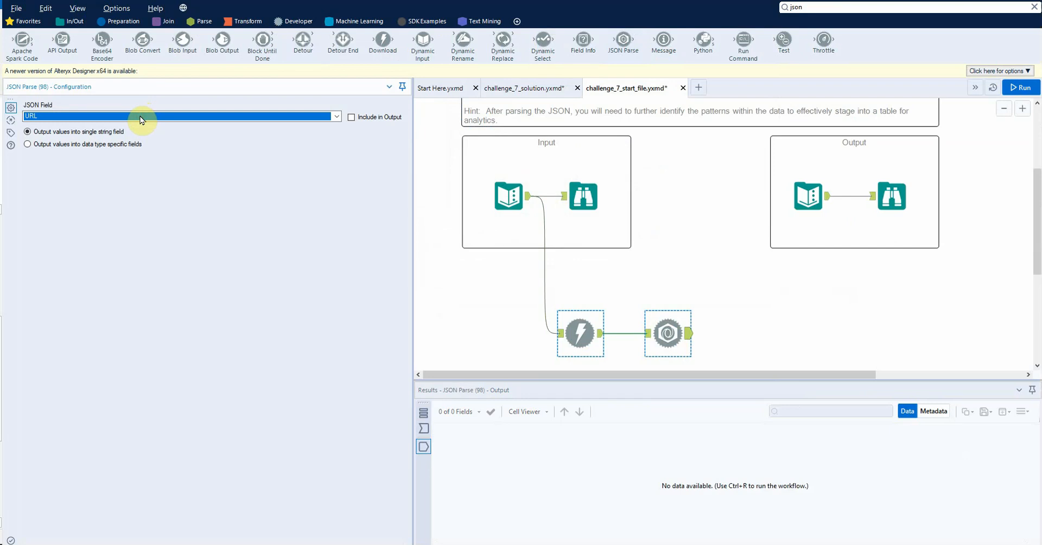
# Step: Set DownloadData as the JSON Parse field, run the workflow, and view the tool's output
pyautogui.click(426, 429)
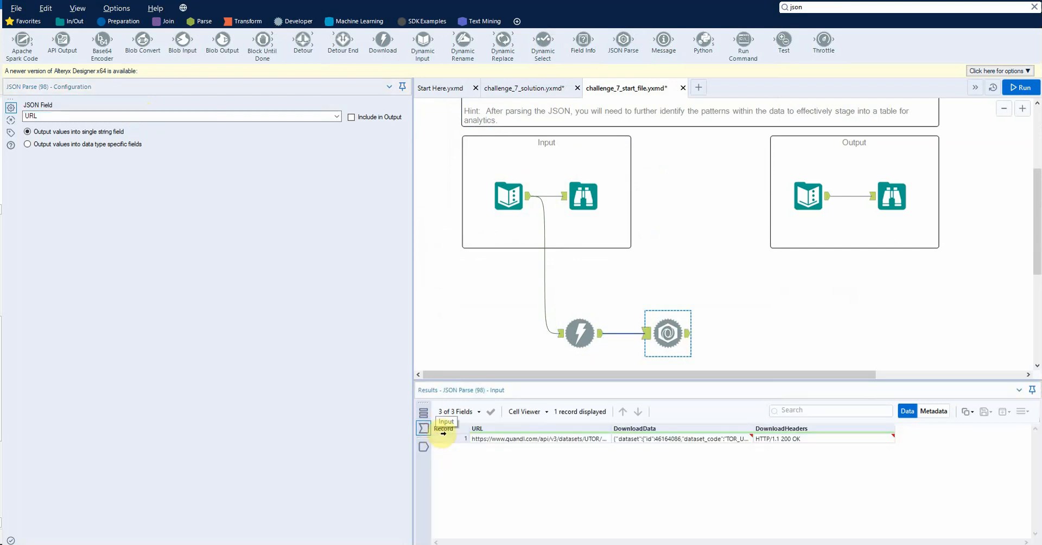
pyautogui.click(241, 118)
pyautogui.click(240, 128)
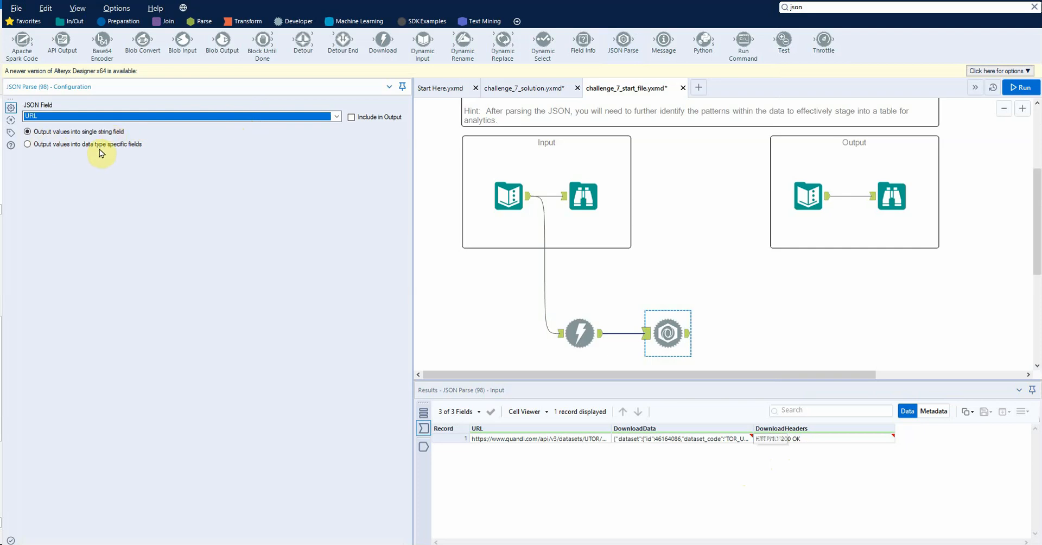
pyautogui.press('Down')
pyautogui.scroll(-2, 733, 273)
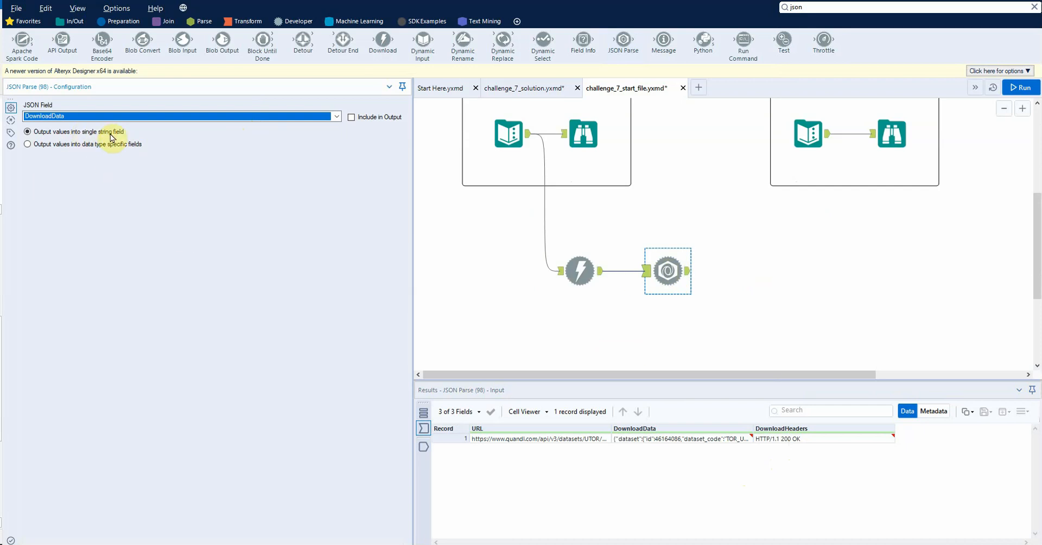
pyautogui.hotkey('ctrl', 'r')
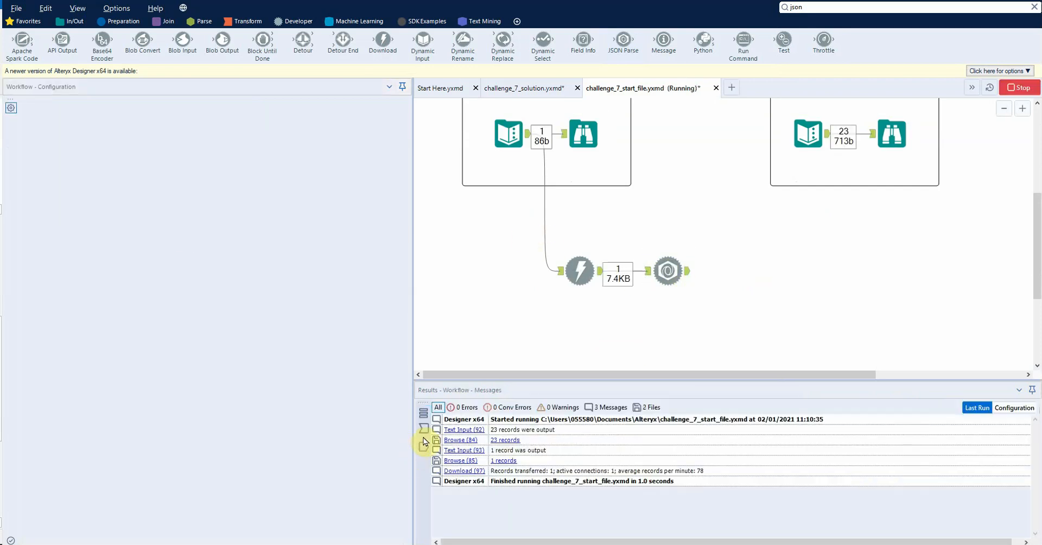
pyautogui.click(424, 446)
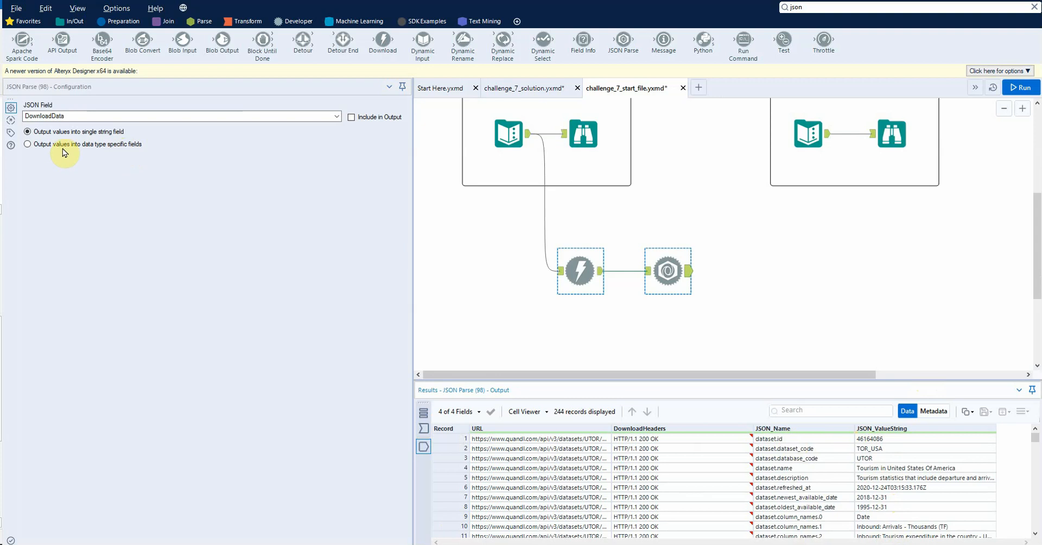
# Step: Try outputting the JSON values into data type specific fields, rerun the workflow, and enlarge the results area to inspect them
pyautogui.click(108, 144)
pyautogui.hotkey('ctrl', 'r')
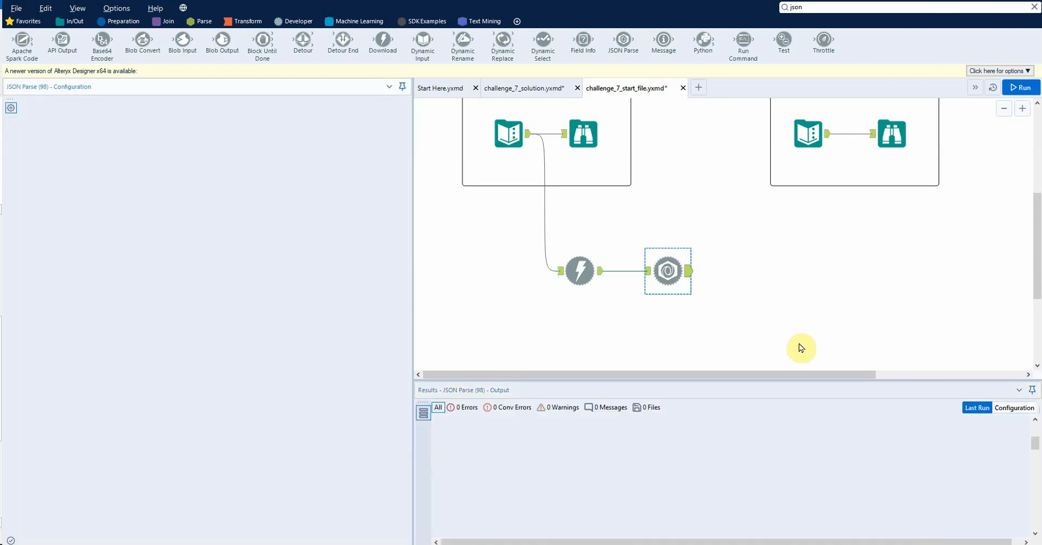
pyautogui.moveTo(413, 326); pyautogui.dragTo(202, 353)
pyautogui.moveTo(394, 379); pyautogui.dragTo(412, 320)
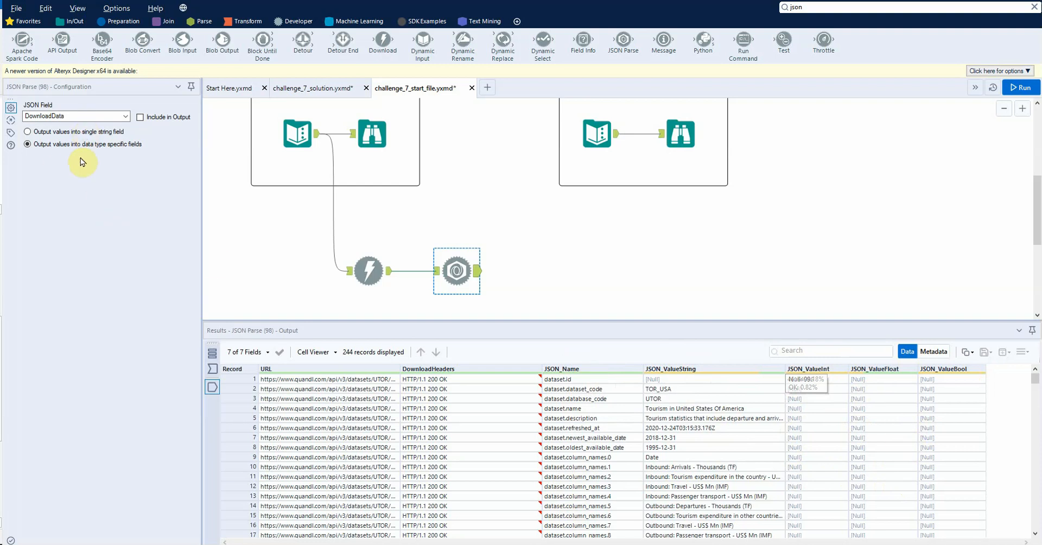
# Step: Set JSON Parse to output values into a single string field, rerun the workflow, and view its output
pyautogui.click(27, 131)
pyautogui.hotkey('ctrl', 'r')
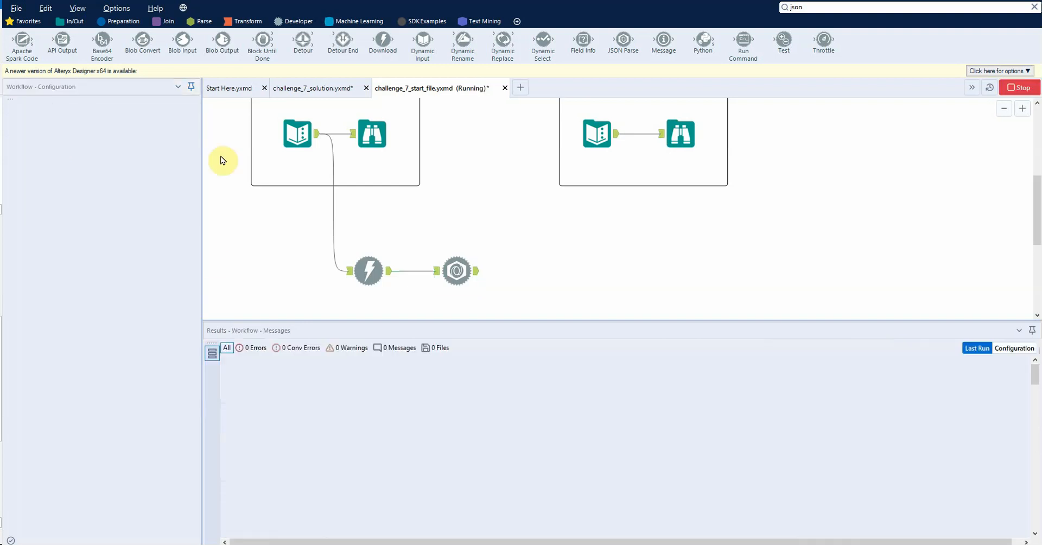
pyautogui.click(459, 272)
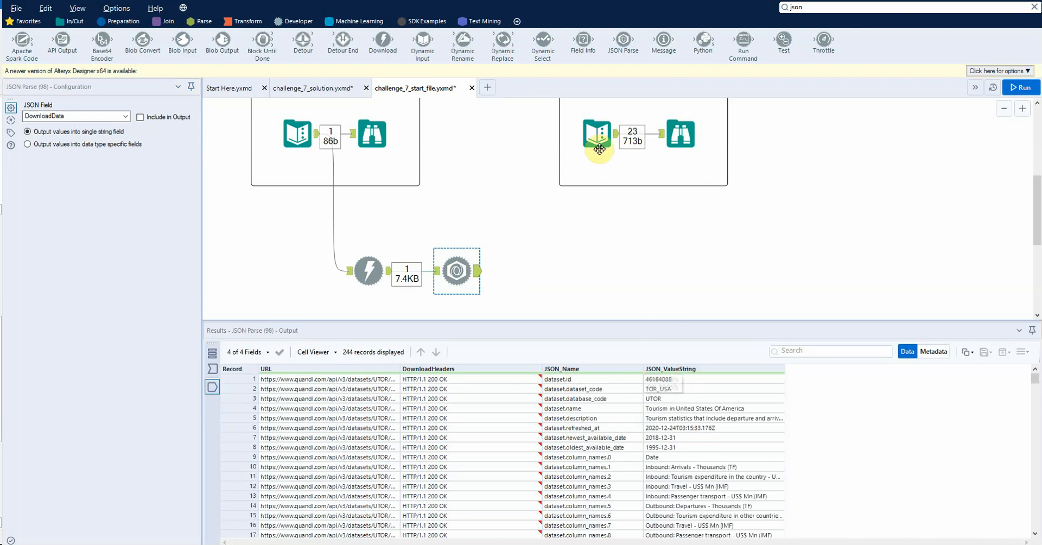
# Step: Compare the expected output table with the JSON_Name and JSON_ValueString columns of the JSON Parse output
pyautogui.click(599, 149)
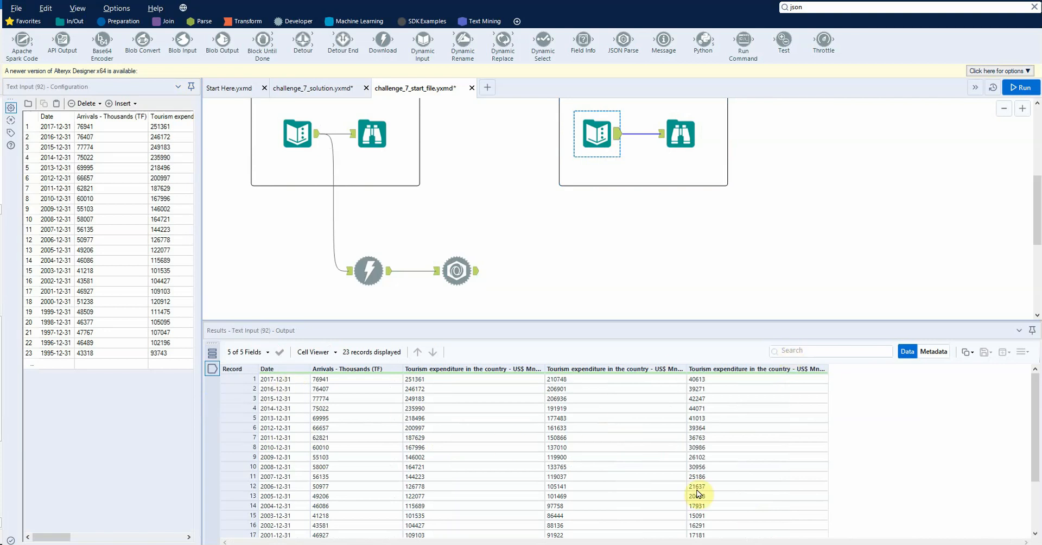
pyautogui.click(458, 267)
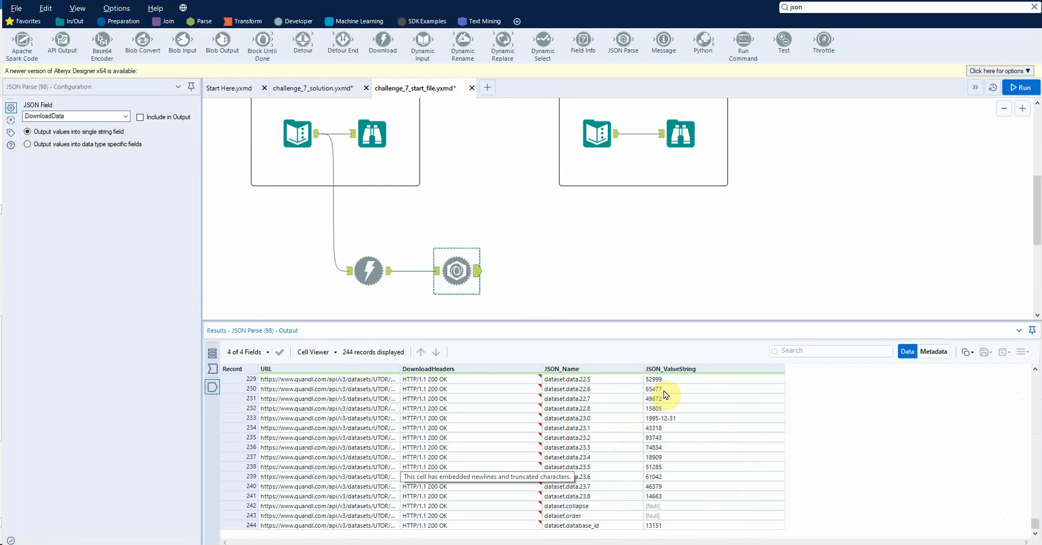
pyautogui.moveTo(644, 369); pyautogui.dragTo(654, 368)
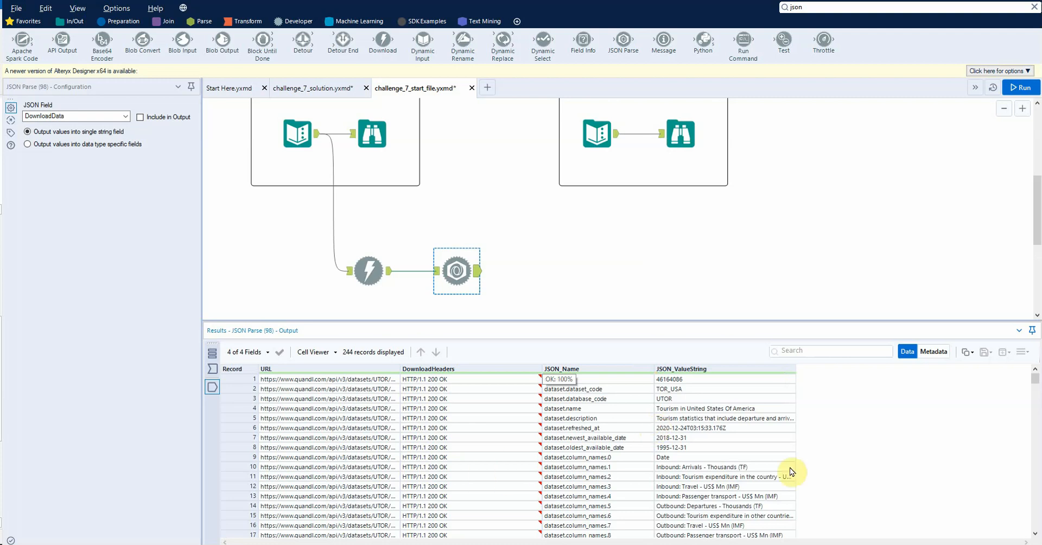
pyautogui.scroll(-6, 676, 463)
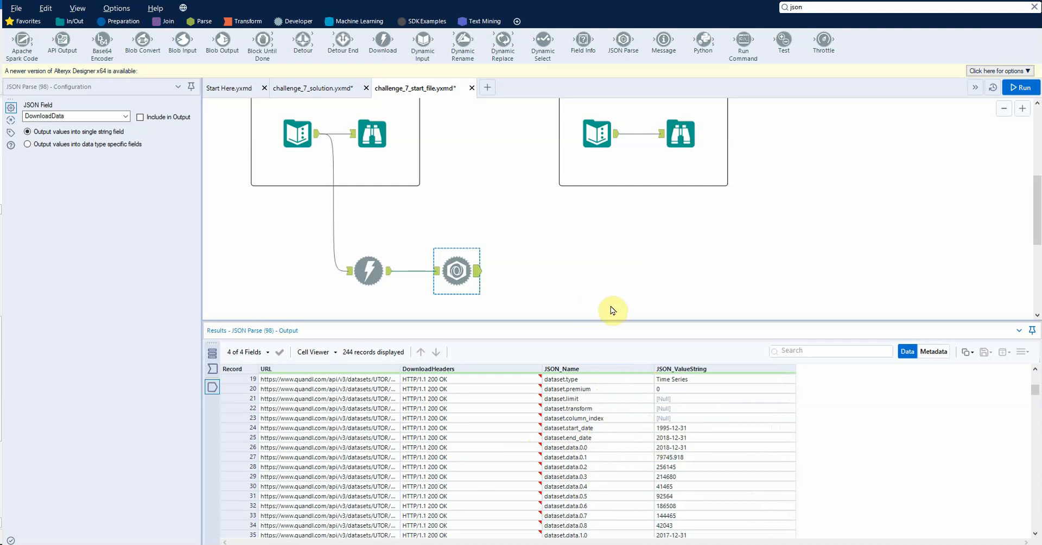
# Step: Add a Filter tool connected to the JSON Parse output
pyautogui.click(475, 270)
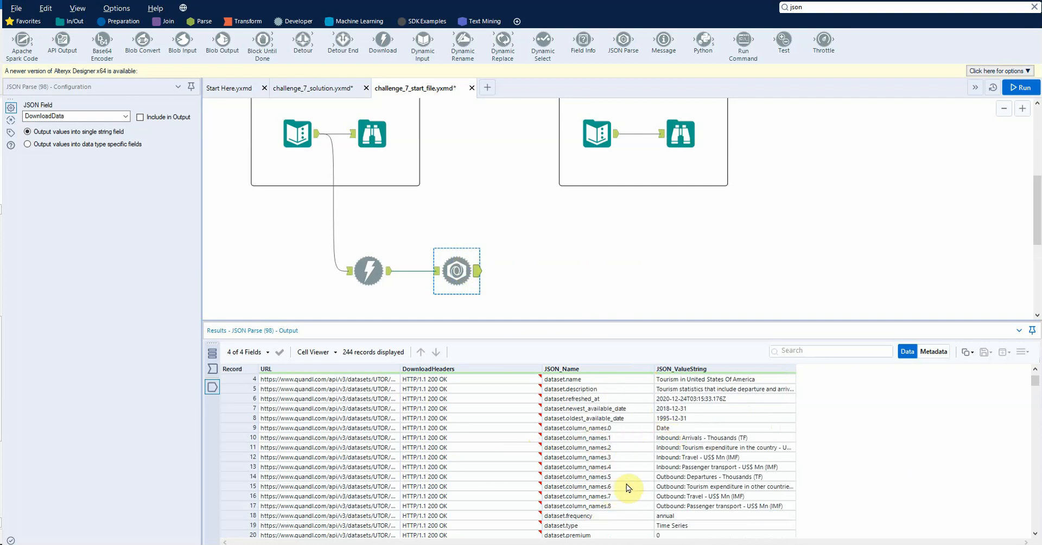
pyautogui.click(130, 23)
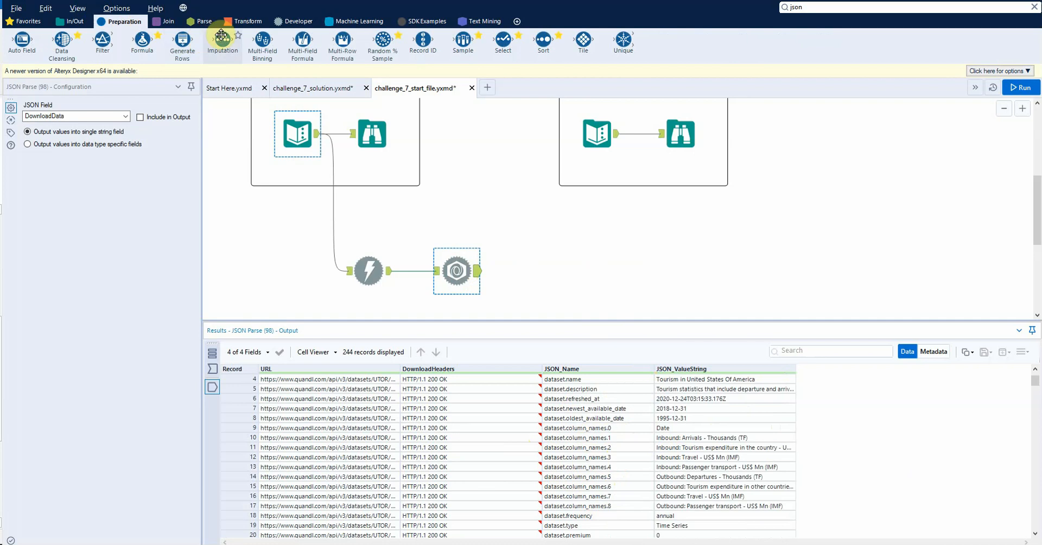
pyautogui.moveTo(103, 39); pyautogui.dragTo(556, 270)
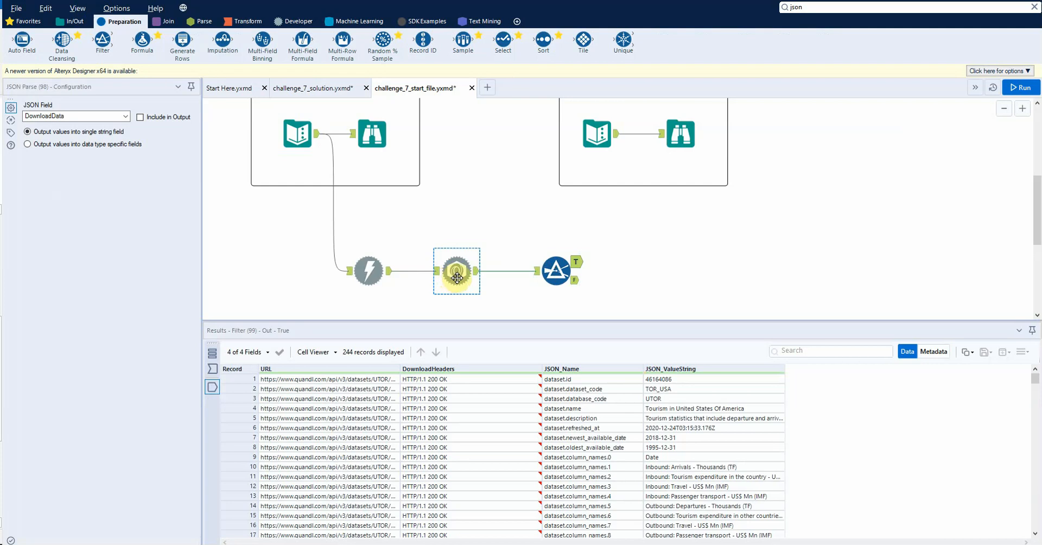
# Step: Examine the JSON Parse output against the Filter tool's input and its basic and custom filter options
pyautogui.click(553, 267)
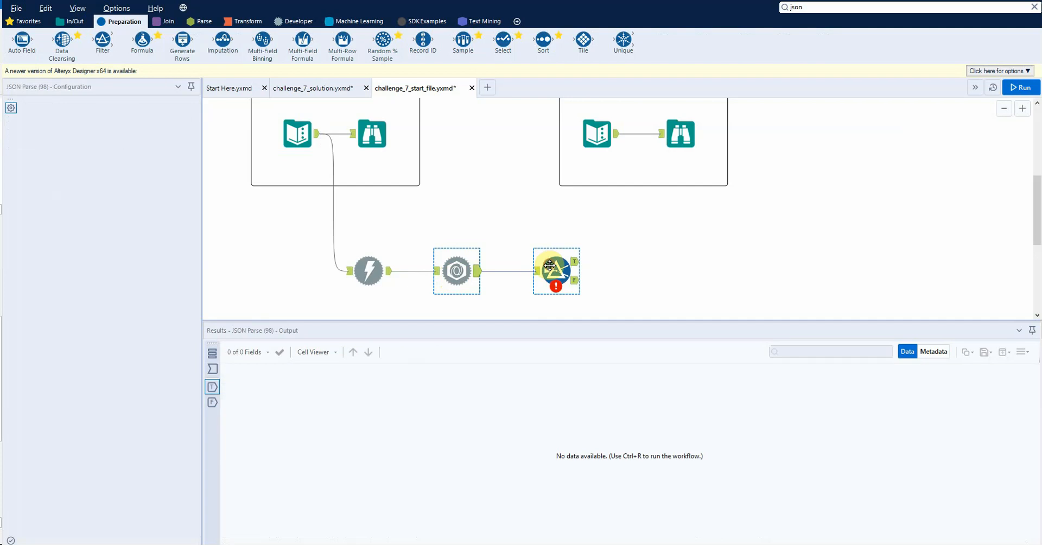
pyautogui.click(465, 269)
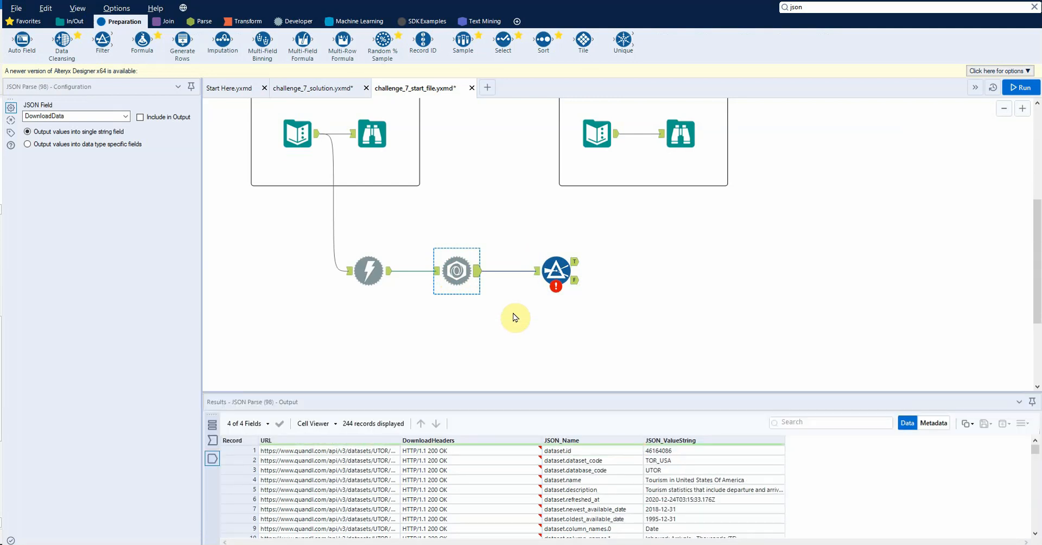
pyautogui.click(563, 260)
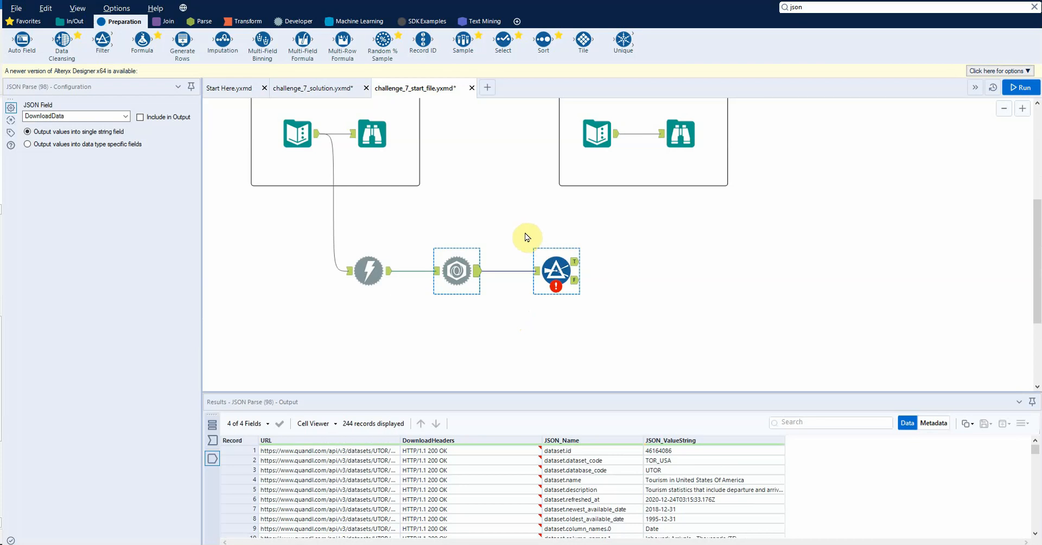
pyautogui.click(460, 276)
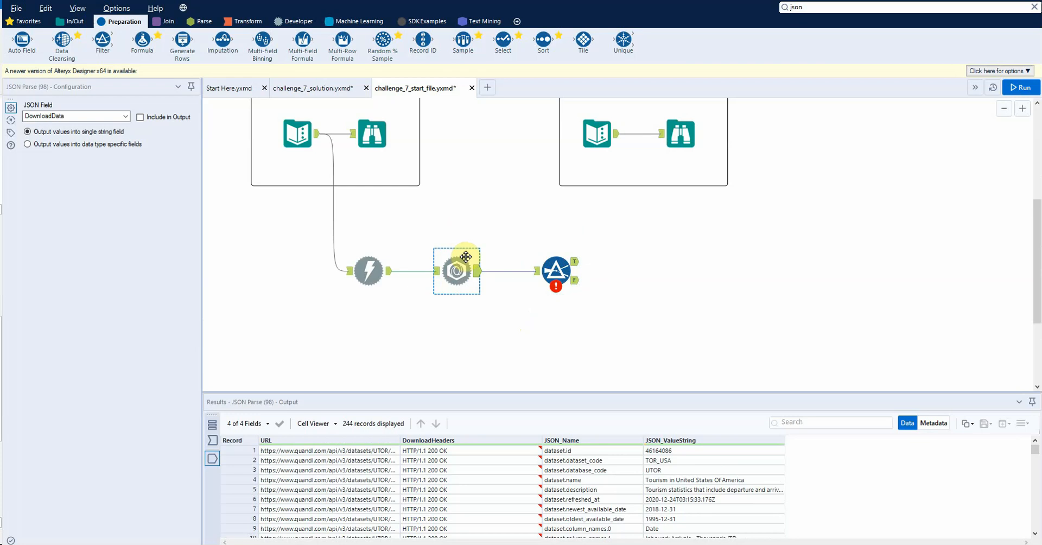
pyautogui.keyDown('ctrl'); pyautogui.click(552, 250); pyautogui.keyUp('ctrl')
pyautogui.click(559, 261)
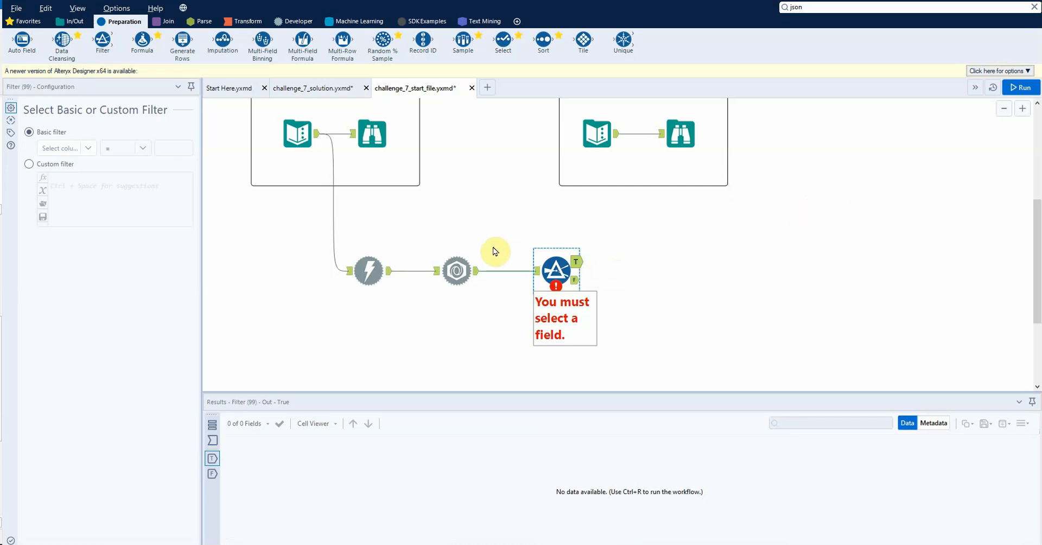
pyautogui.click(452, 274)
pyautogui.click(552, 268)
pyautogui.click(460, 271)
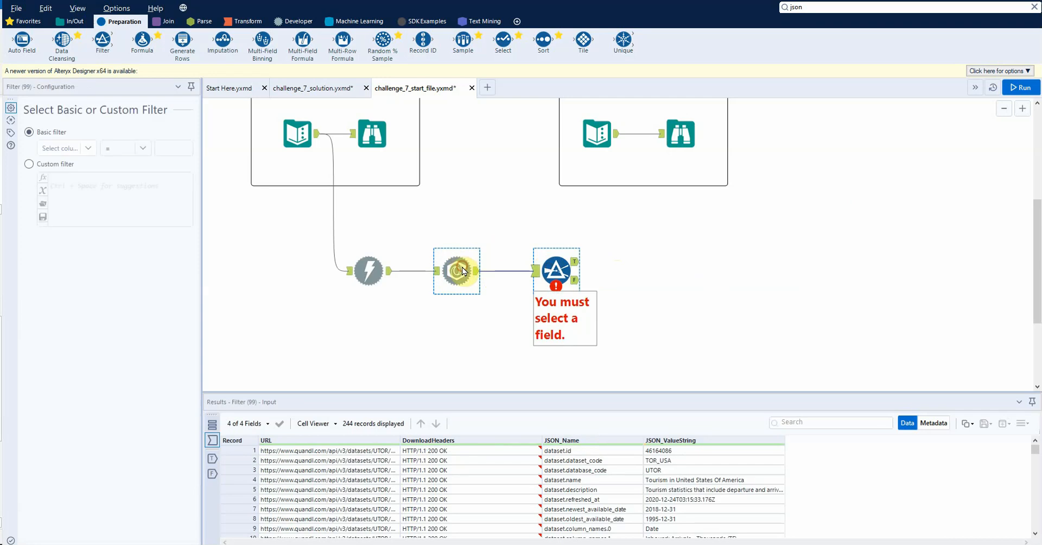
# Step: Inspect the expected output's column headers, connect a Field Info tool to its Text Input, and run the workflow
pyautogui.click(583, 145)
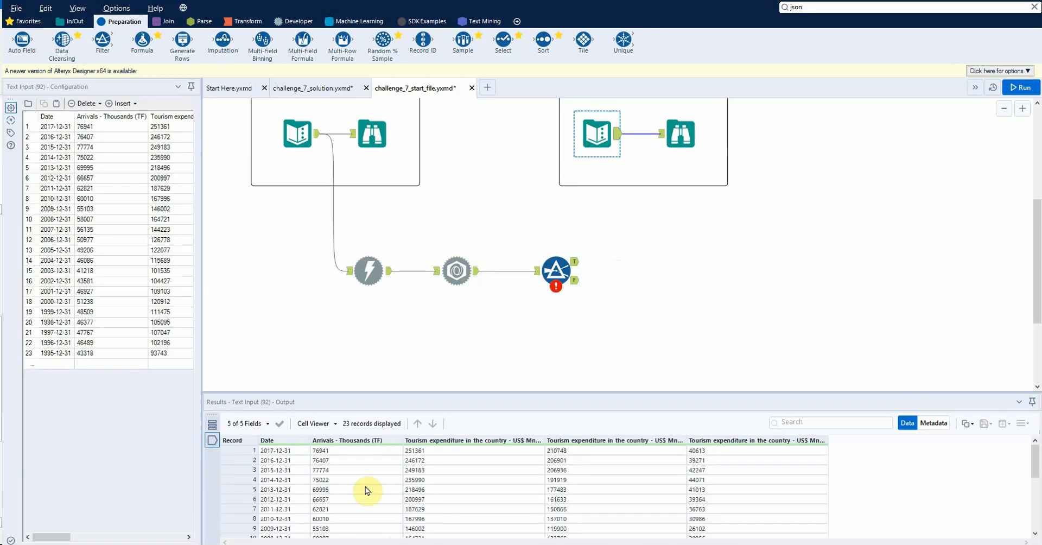
pyautogui.doubleClick(545, 441)
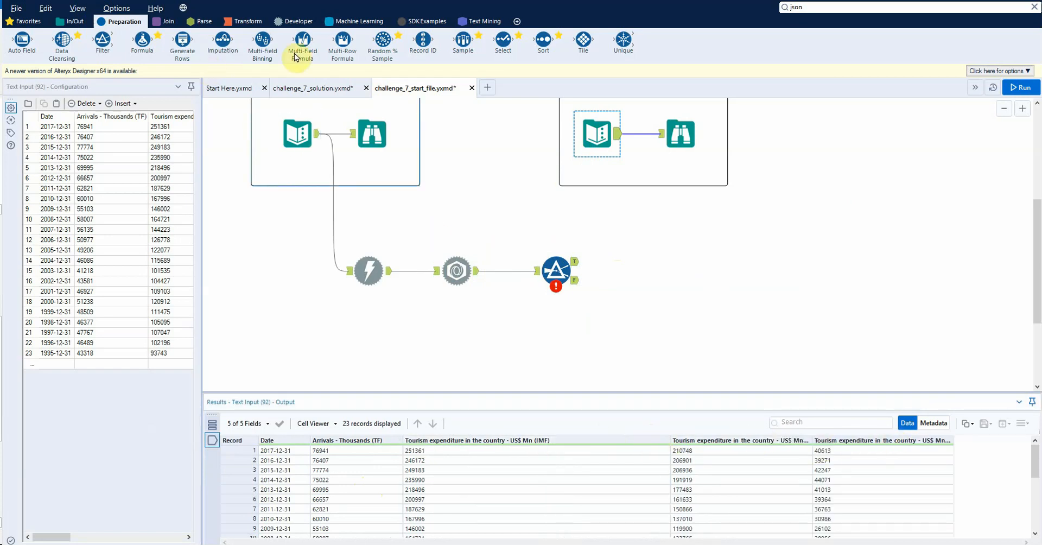
pyautogui.click(835, 7)
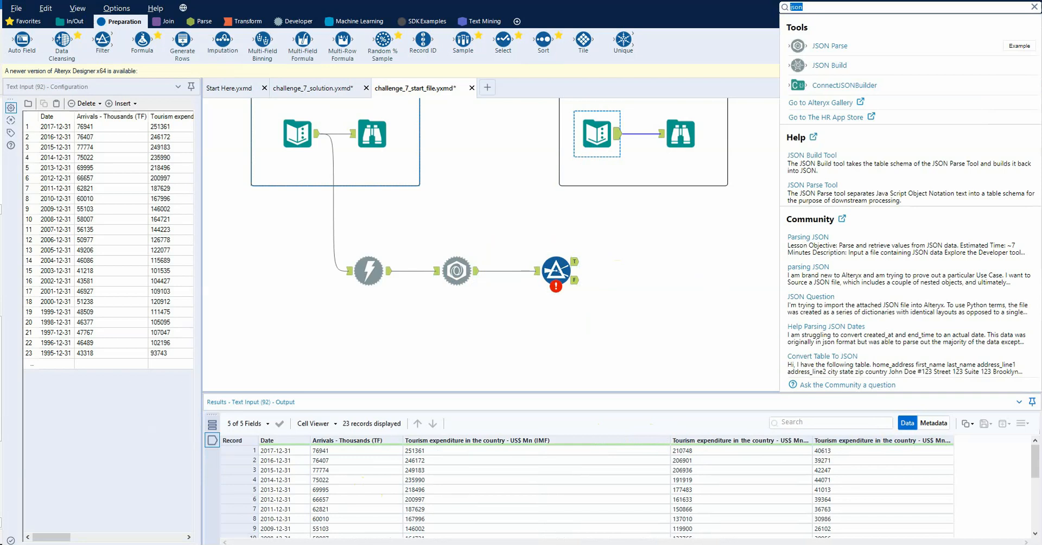
pyautogui.write('field')
pyautogui.moveTo(798, 45); pyautogui.dragTo(701, 220)
pyautogui.moveTo(619, 134); pyautogui.dragTo(706, 220)
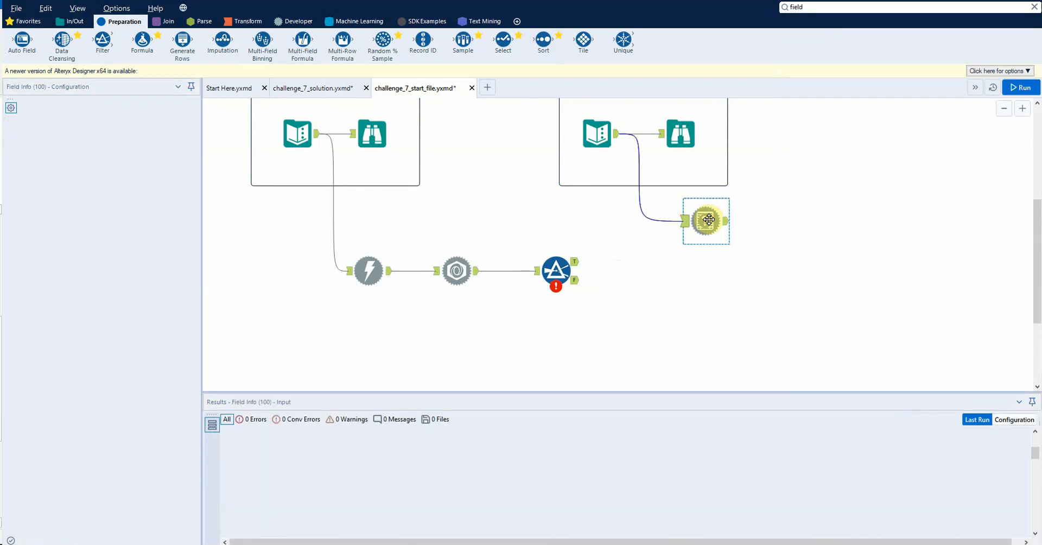
pyautogui.hotkey('ctrl', 'r')
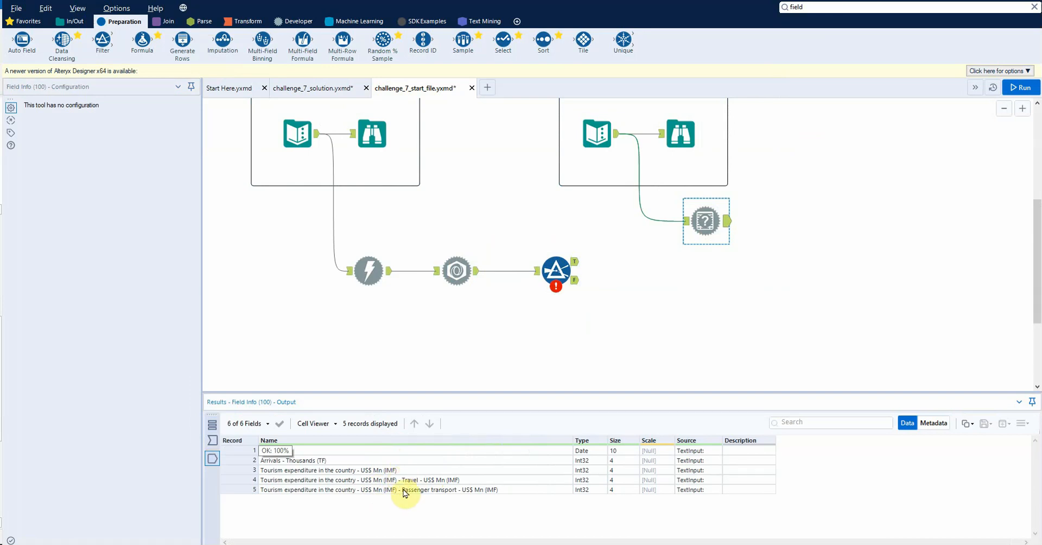
# Step: Copy the five expected field names from the Field Info output into Notepad, widen its window for reading, and minimize it
pyautogui.moveTo(404, 499); pyautogui.dragTo(404, 509)
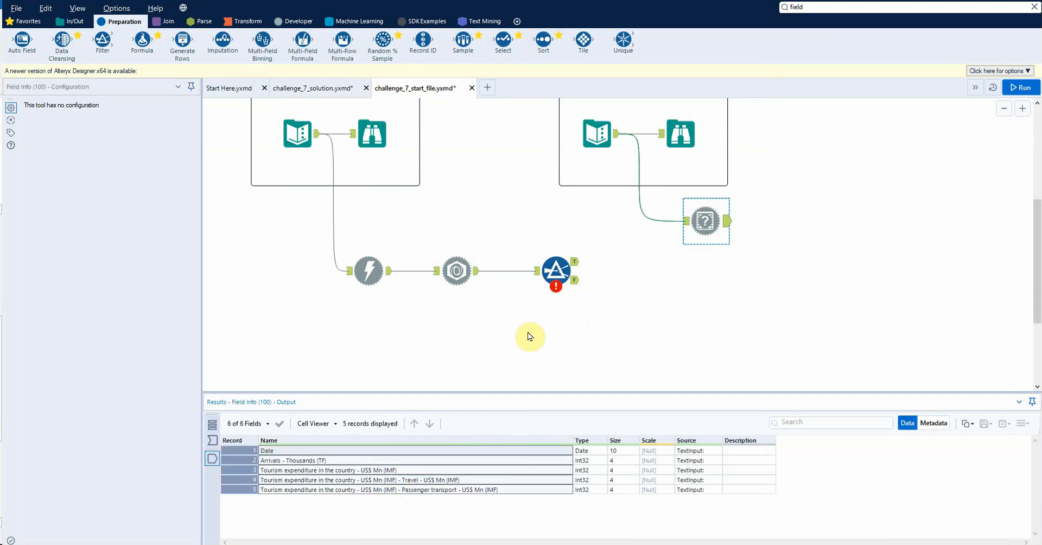
pyautogui.hotkey('ctrl', 'c')
pyautogui.click(543, 311)
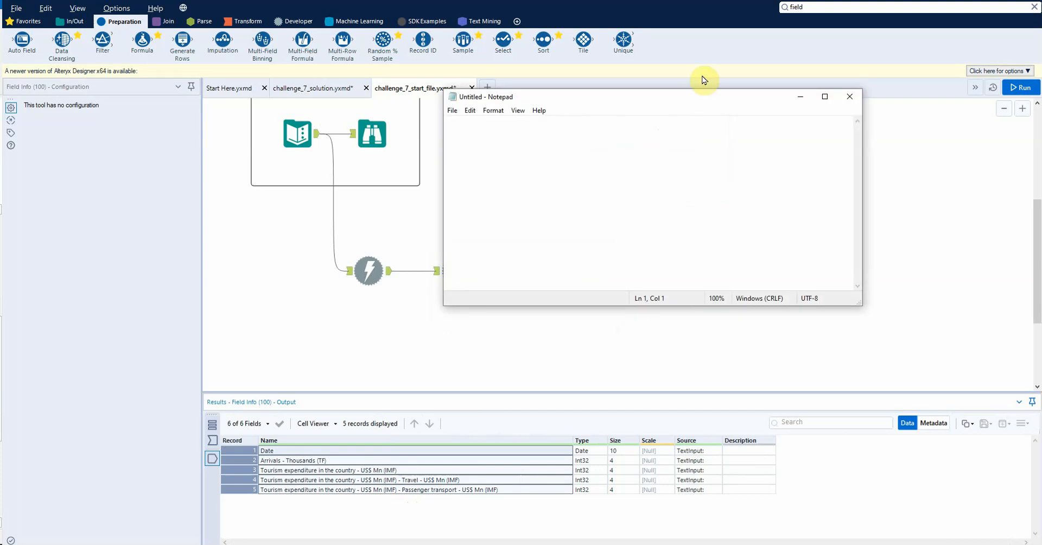
pyautogui.hotkey('ctrl', 'v')
pyautogui.moveTo(646, 110); pyautogui.dragTo(486, 126)
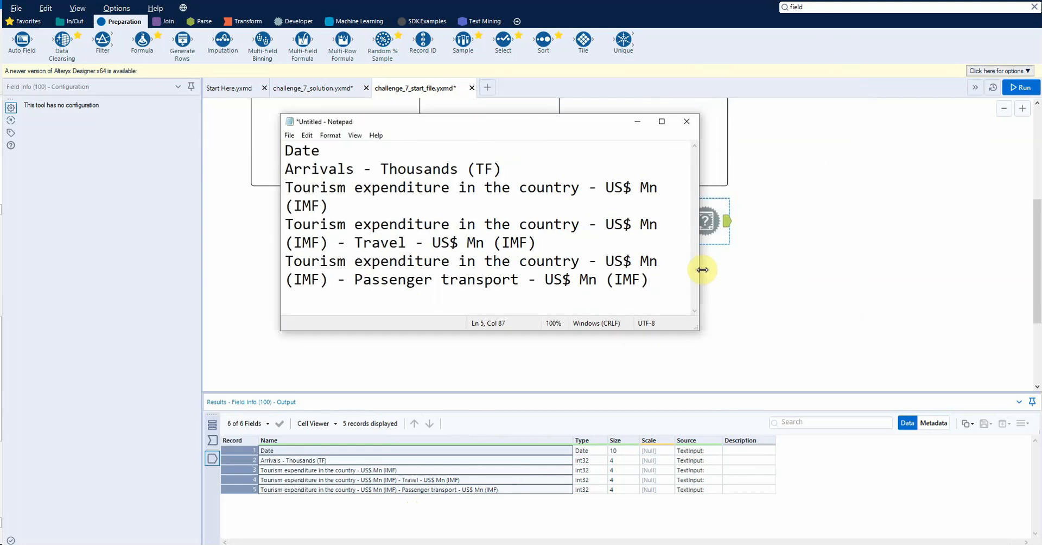
pyautogui.moveTo(702, 268); pyautogui.dragTo(944, 253)
pyautogui.moveTo(649, 131); pyautogui.dragTo(539, 268)
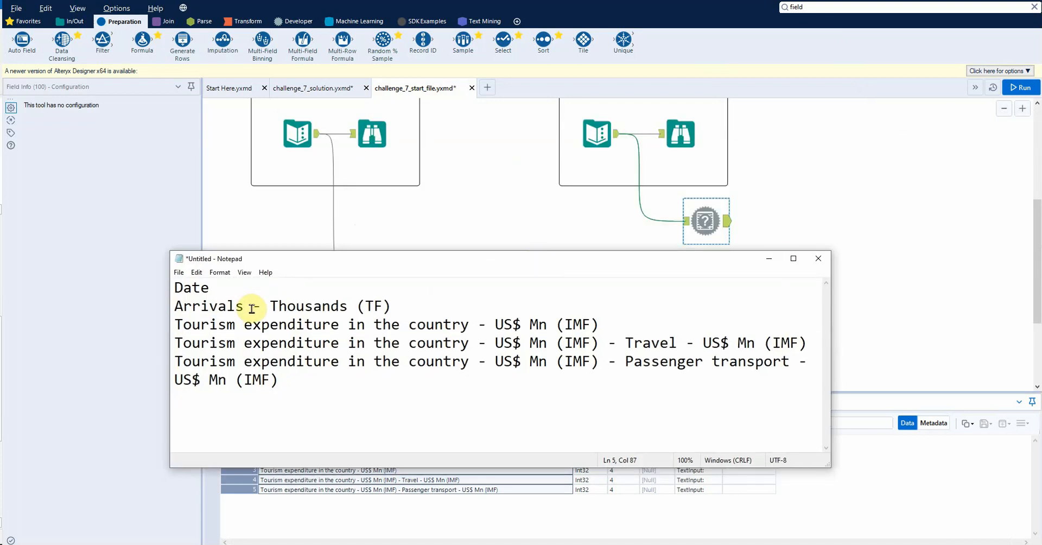
pyautogui.click(769, 259)
# Step: Check the Filter tool's input records in an enlarged results area and set its basic condition to JSON_Name Contains
pyautogui.click(549, 276)
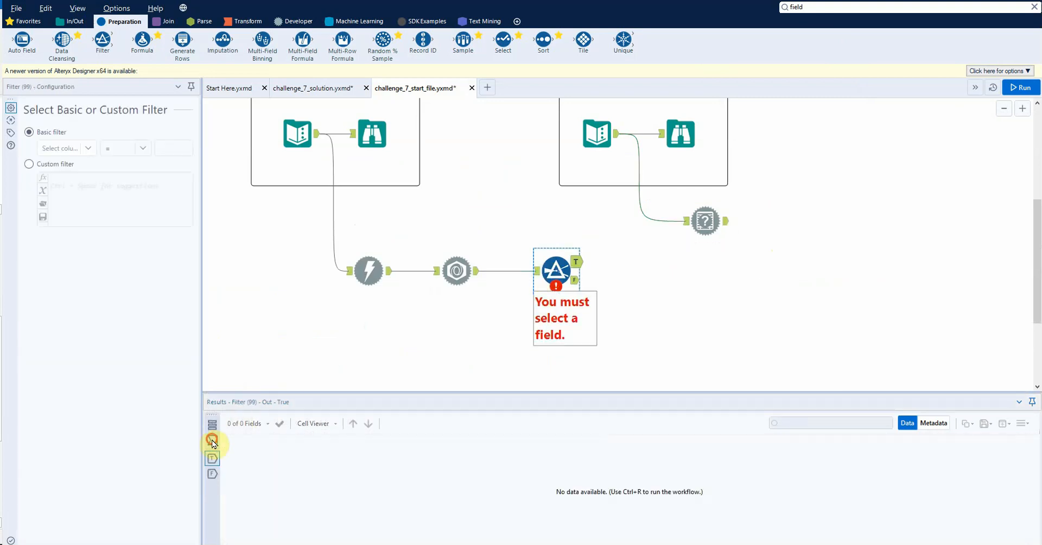
pyautogui.click(212, 440)
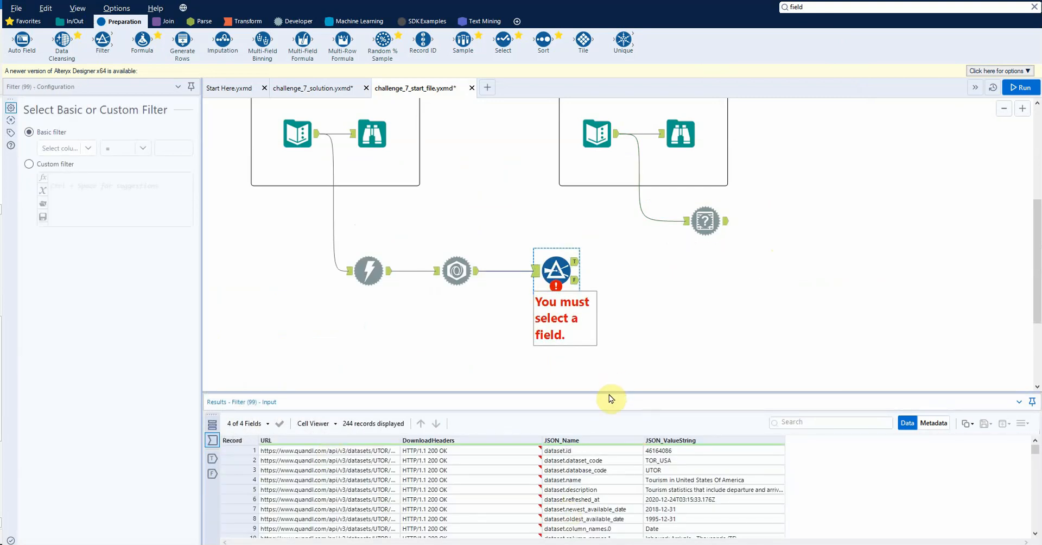
pyautogui.moveTo(608, 392); pyautogui.dragTo(616, 357)
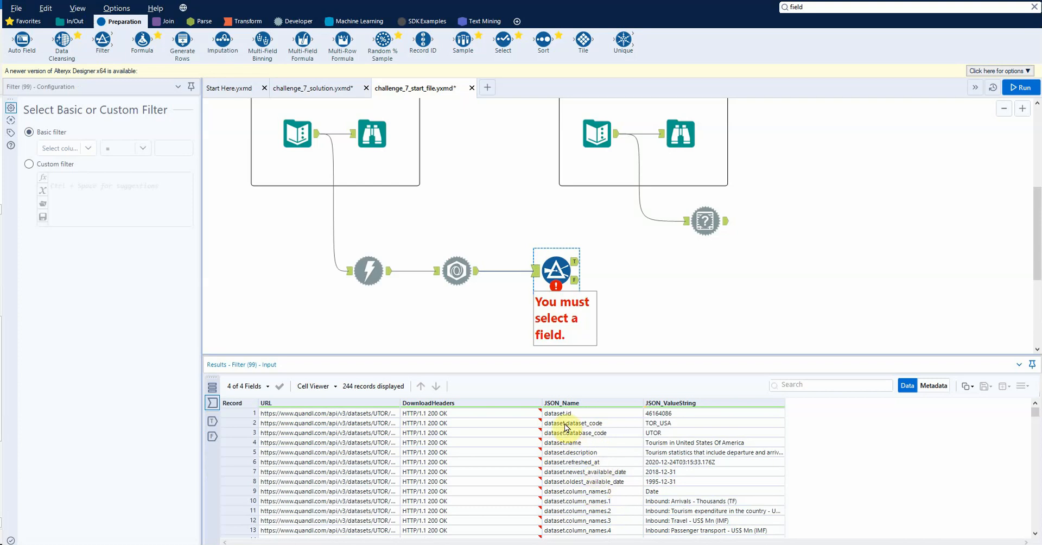
pyautogui.scroll(-3, 568, 428)
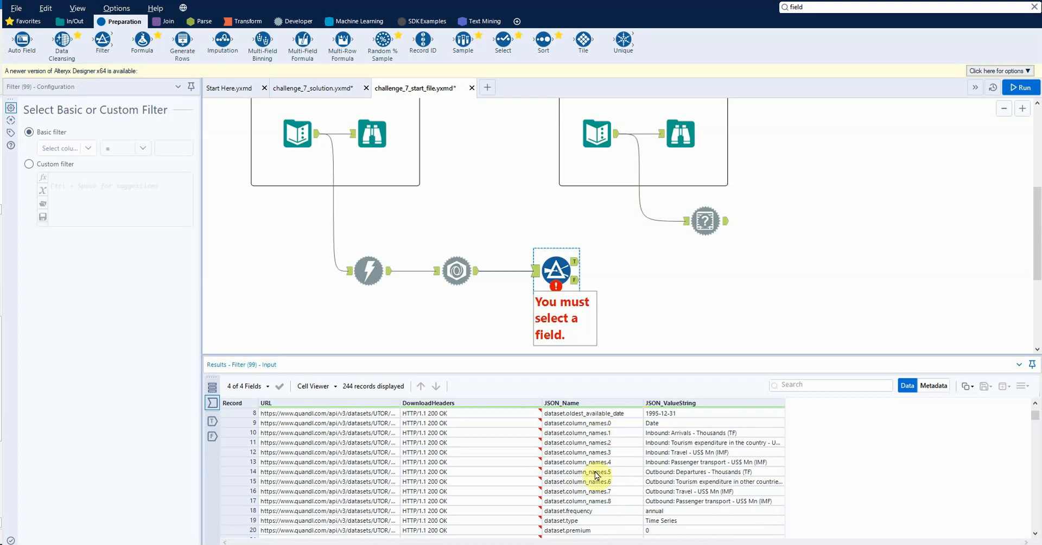
pyautogui.click(560, 278)
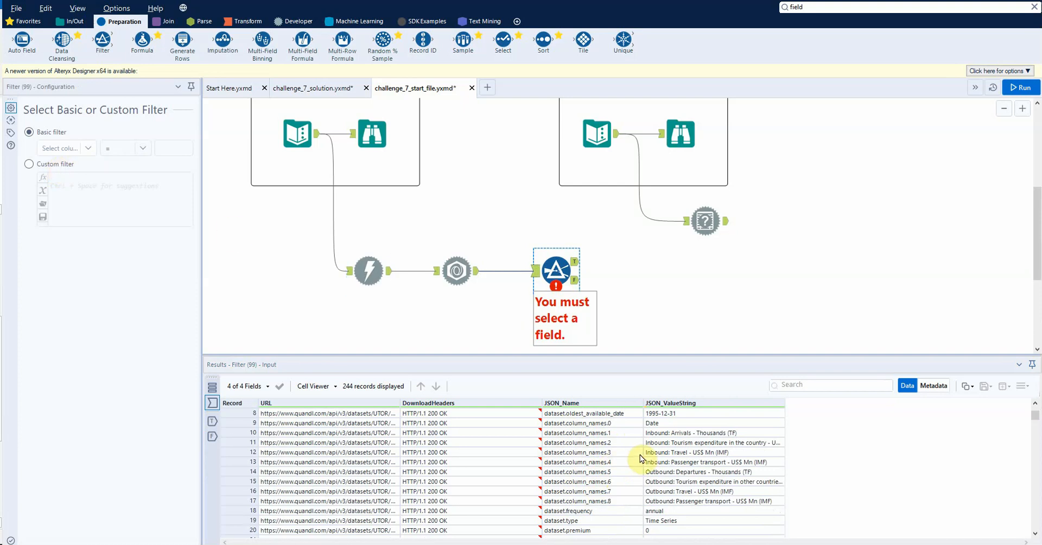
pyautogui.click(86, 148)
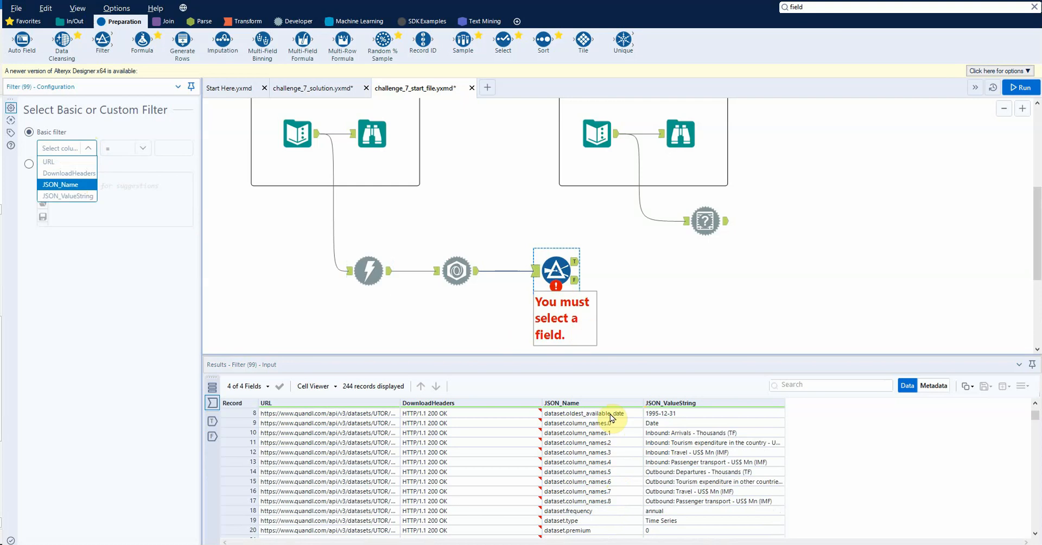
pyautogui.click(85, 187)
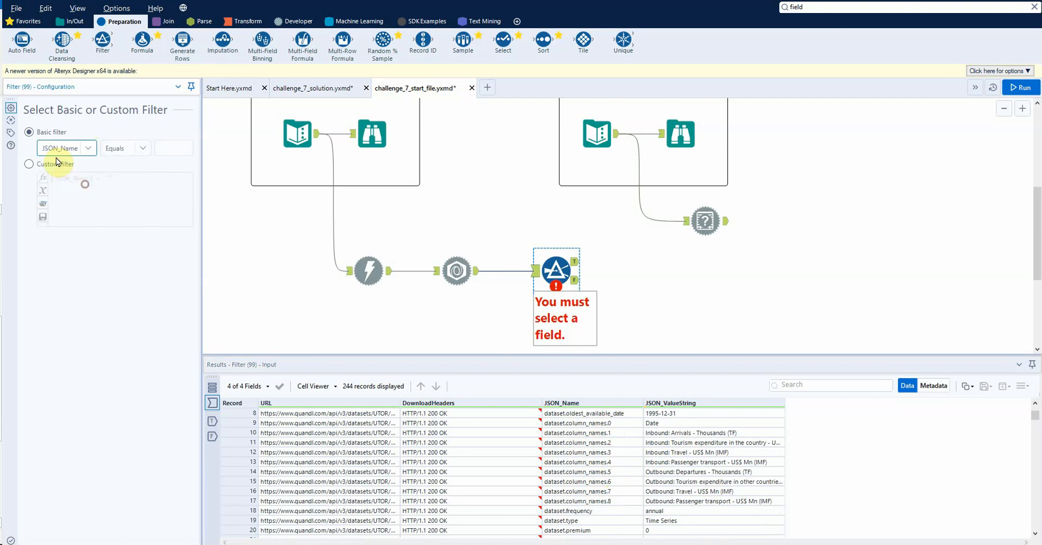
pyautogui.click(128, 148)
pyautogui.click(124, 207)
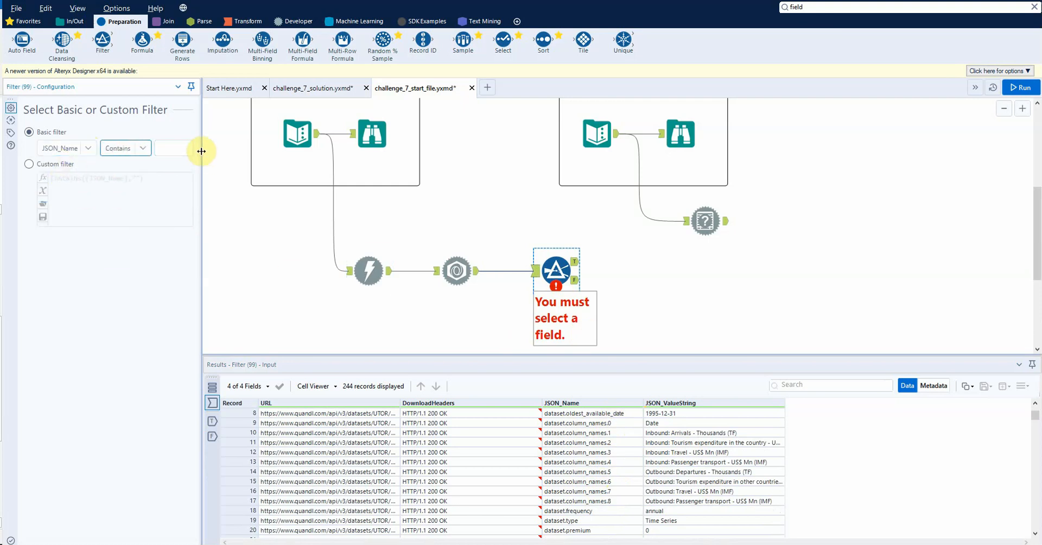
# Step: Widen the configuration area, set the filter value to columns, run the workflow, and view the Filter's True output
pyautogui.moveTo(202, 150); pyautogui.dragTo(351, 152)
pyautogui.click(272, 147)
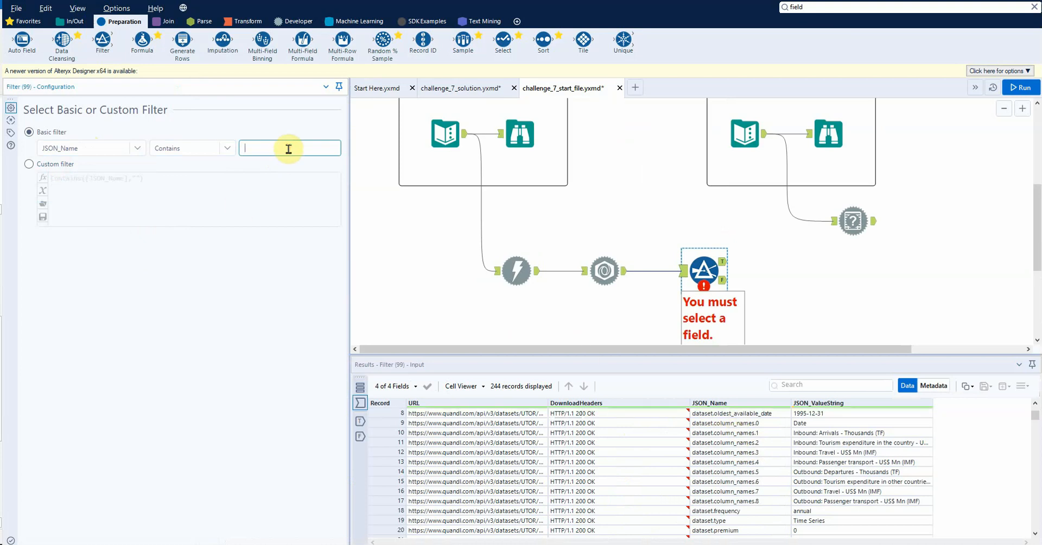
pyautogui.write('column')
pyautogui.hotkey('ctrl', 'r')
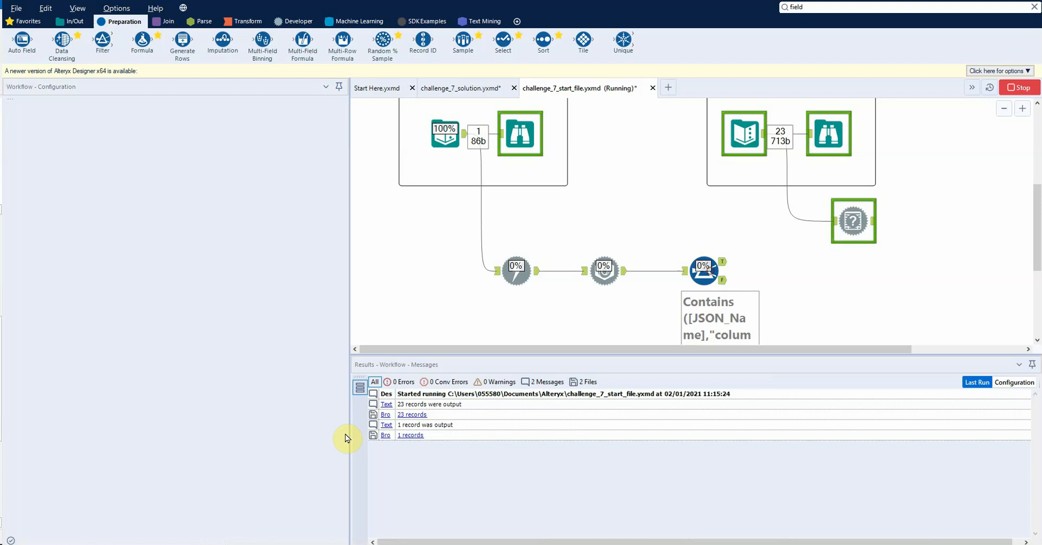
pyautogui.click(362, 418)
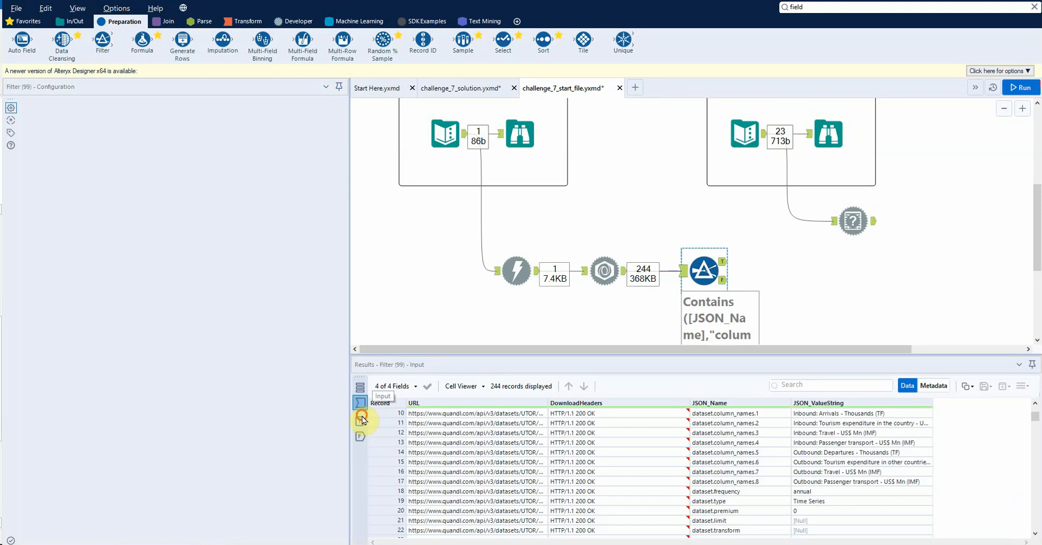
pyautogui.click(723, 263)
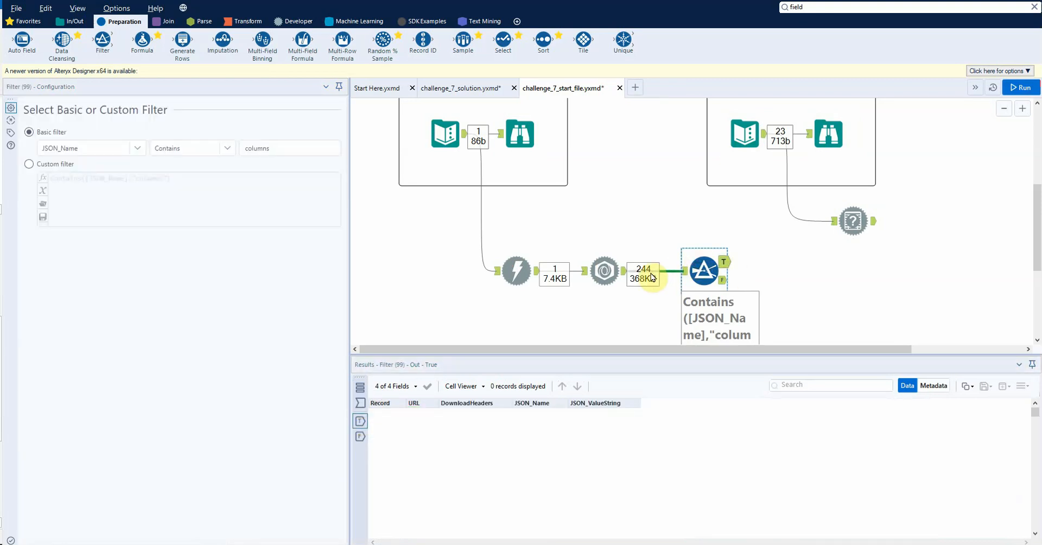
# Step: Check the JSON Parse output, correct the filter value to column, and rerun the workflow
pyautogui.click(604, 271)
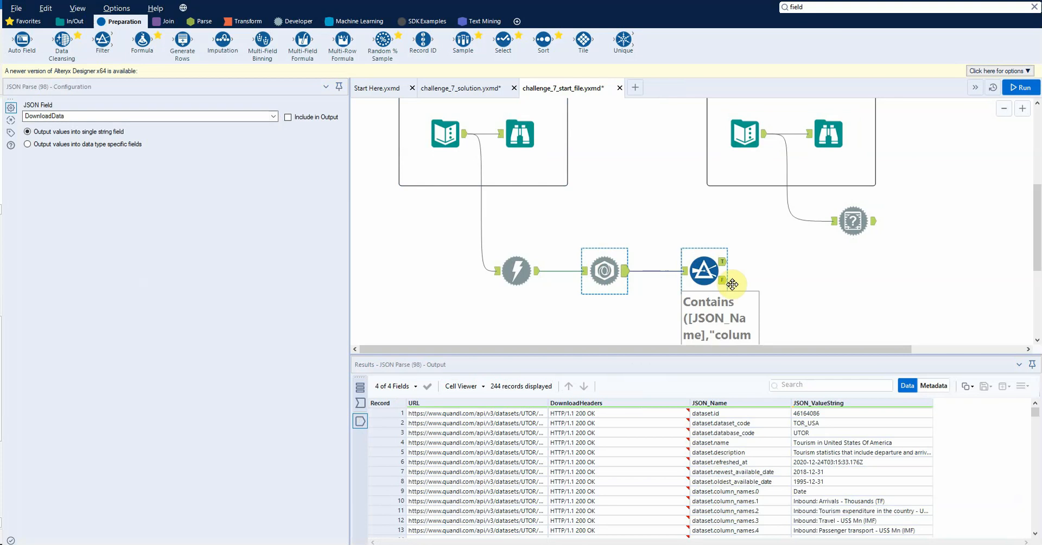
pyautogui.click(698, 273)
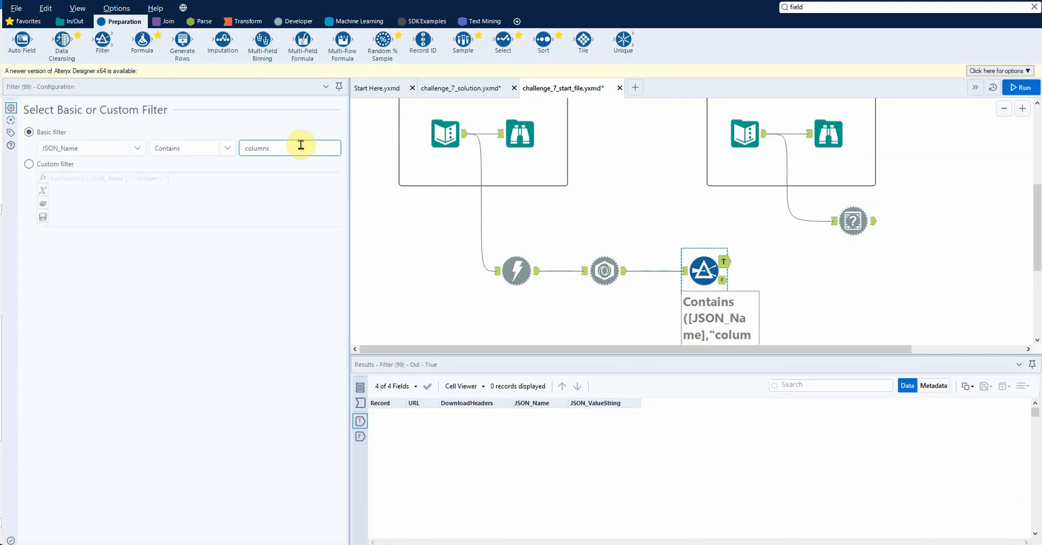
pyautogui.hotkey('ctrl', 'r')
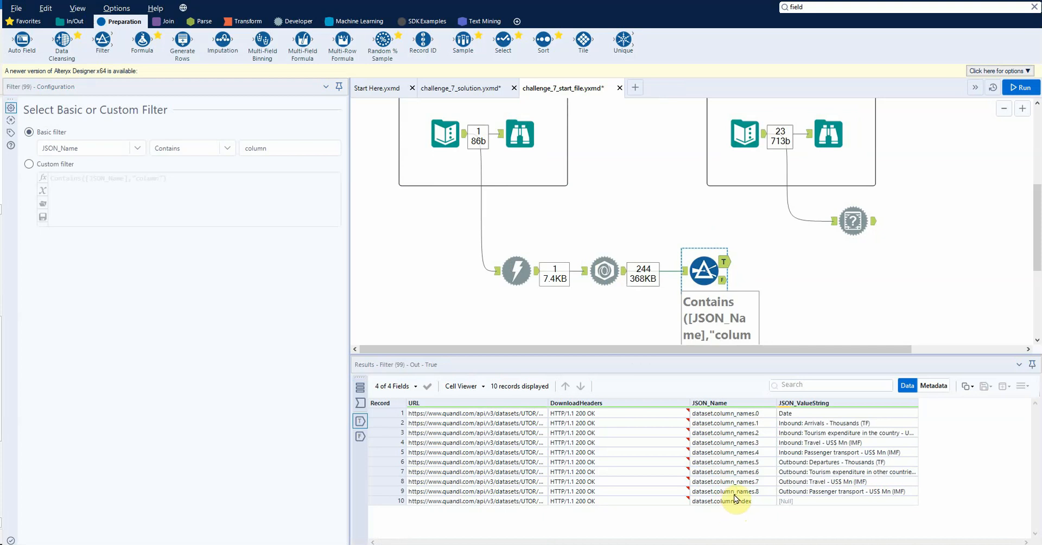
# Step: Set the filter value to column_n, rerun the workflow, and view the Filter's output
pyautogui.click(285, 148)
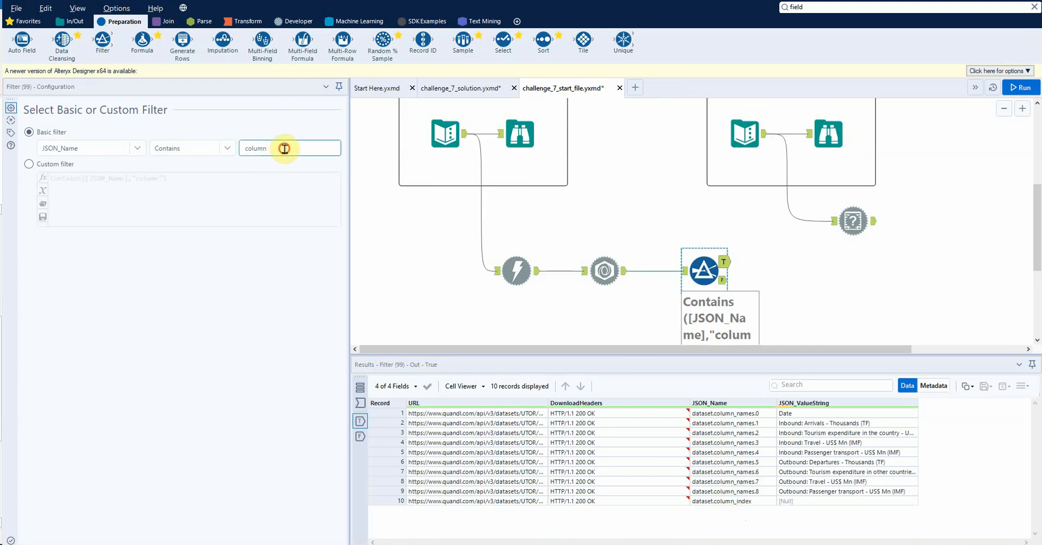
pyautogui.write('_n')
pyautogui.click(400, 144)
pyautogui.hotkey('ctrl', 'r')
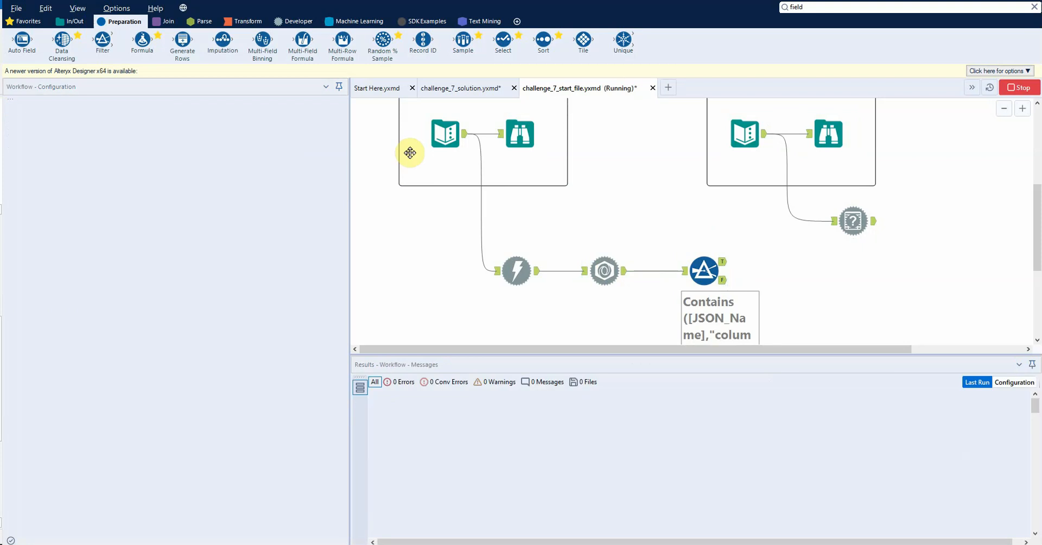
pyautogui.click(711, 270)
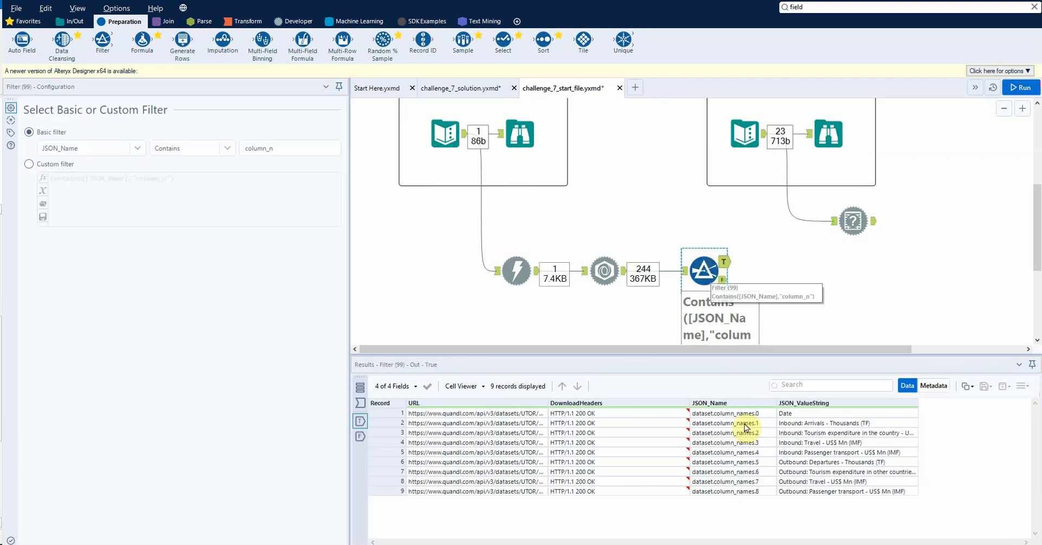
# Step: Widen the JSON_ValueString column and compare the filtered column names with the expected field names in Notepad
pyautogui.scroll(-1, 770, 273)
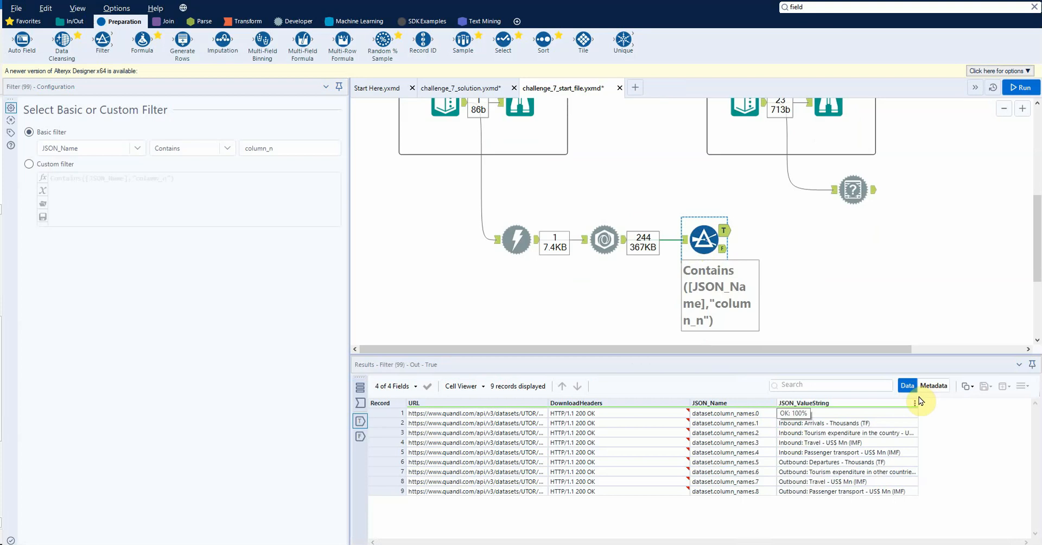
pyautogui.moveTo(918, 403); pyautogui.dragTo(993, 402)
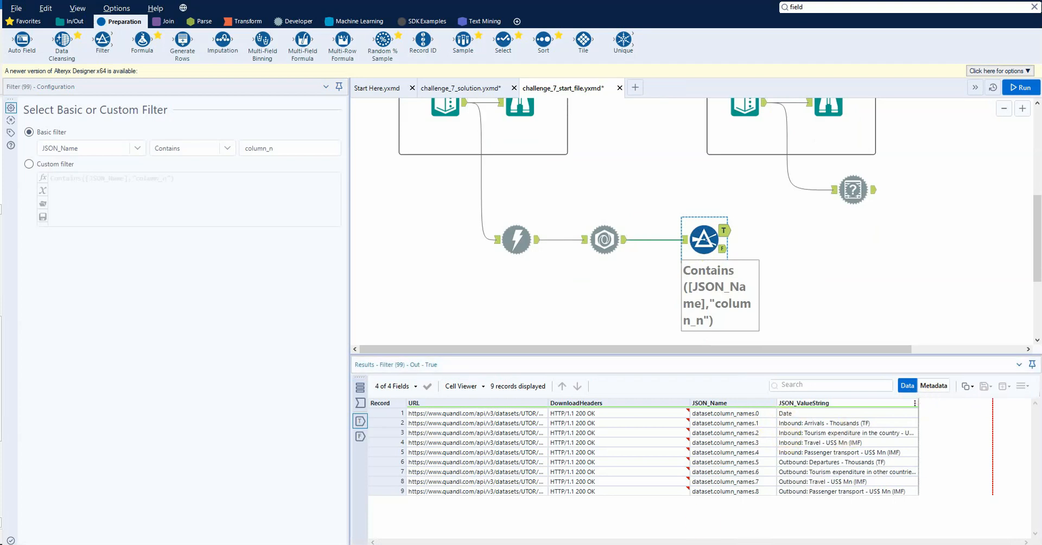
pyautogui.hotkey('alt', 'Tab')
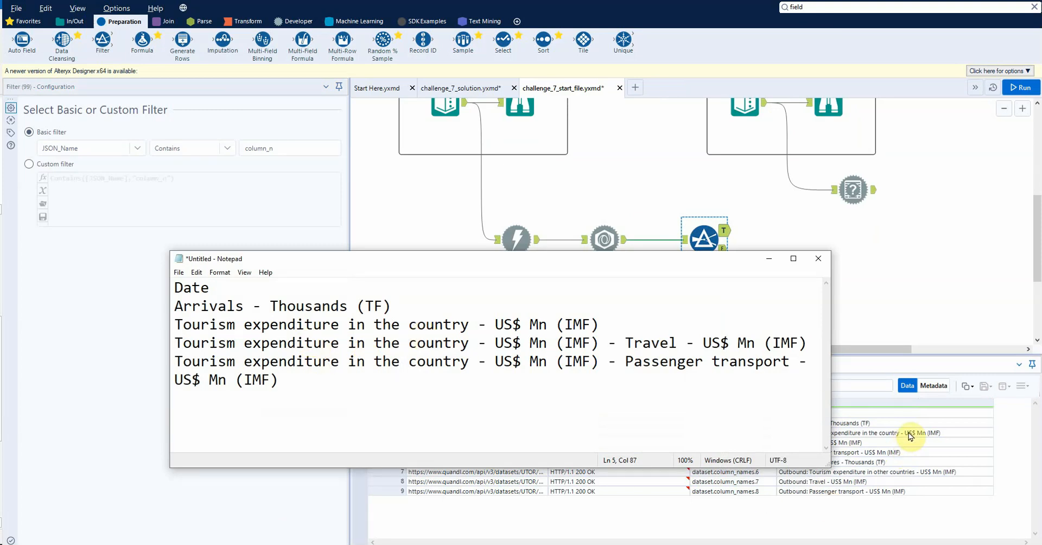
pyautogui.moveTo(703, 264); pyautogui.dragTo(644, 220)
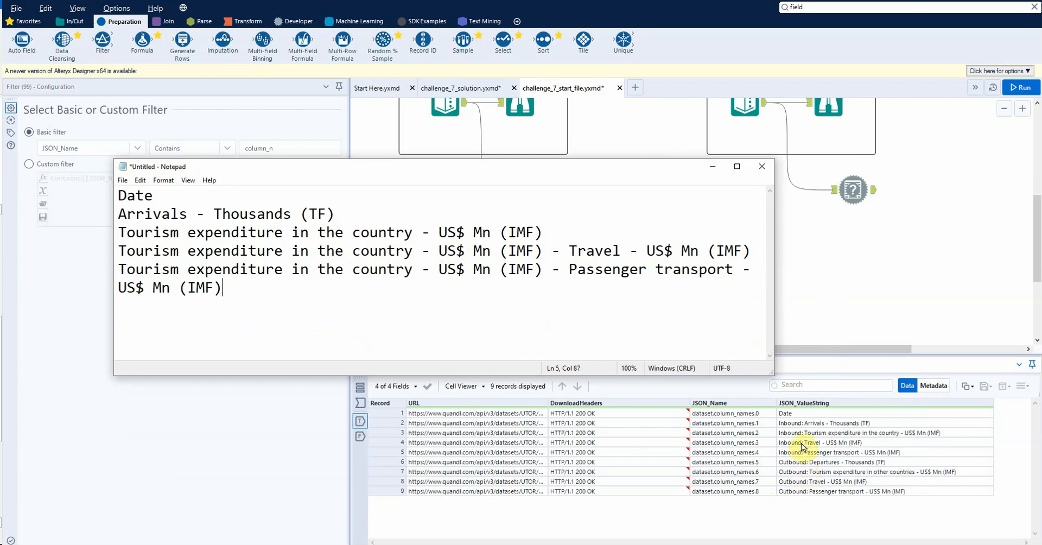
pyautogui.click(681, 250)
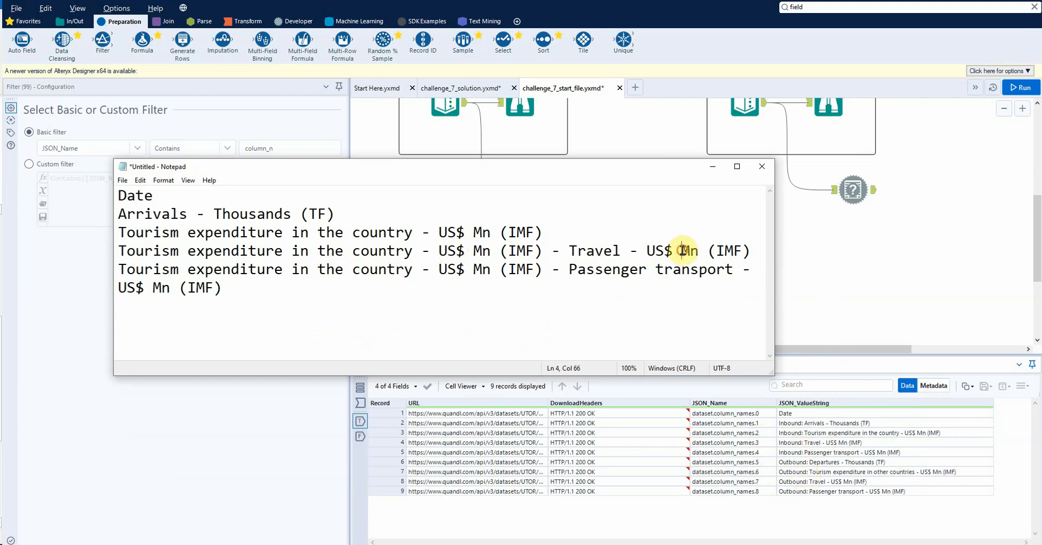
pyautogui.click(794, 452)
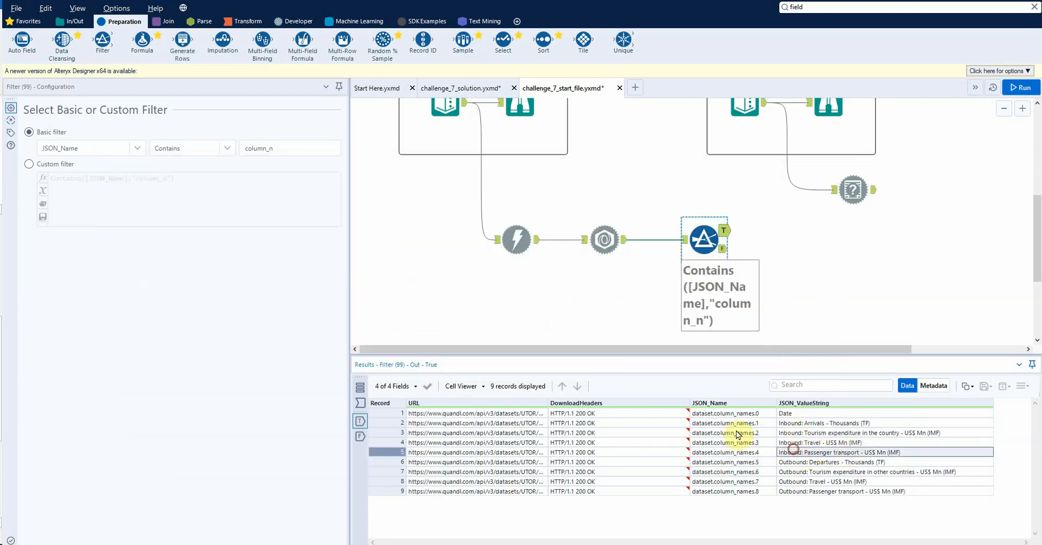
pyautogui.moveTo(785, 453); pyautogui.dragTo(769, 407)
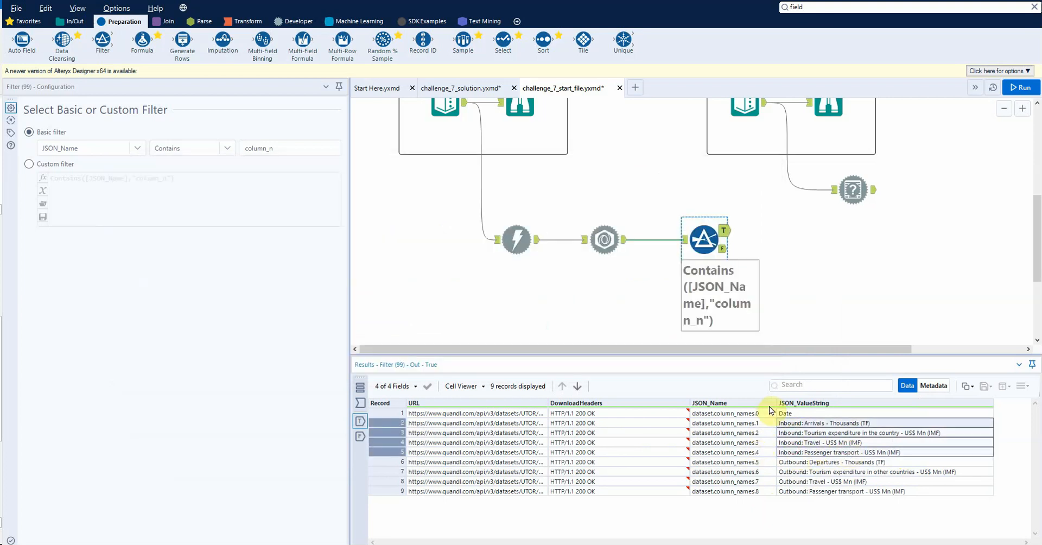
pyautogui.click(765, 452)
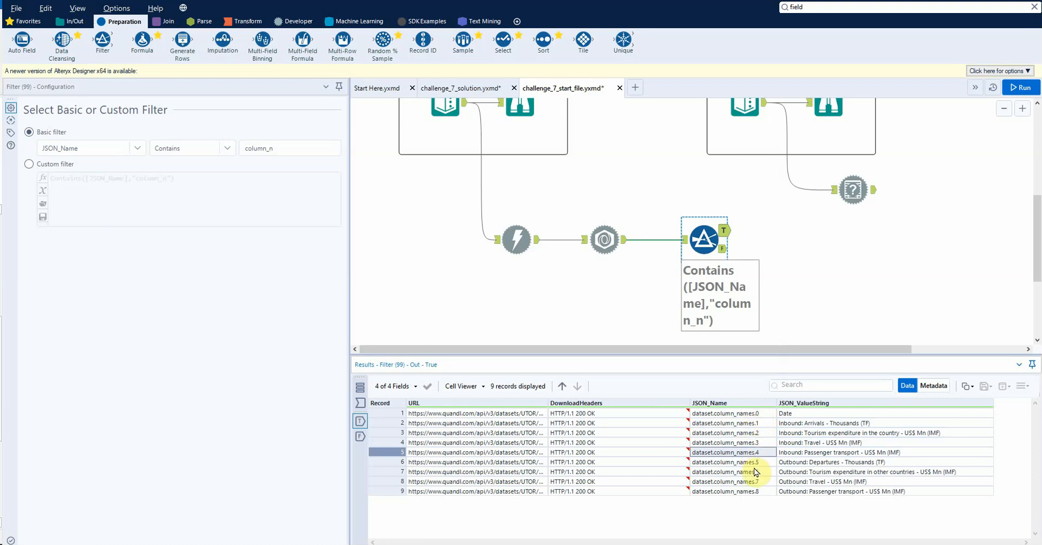
pyautogui.click(740, 413)
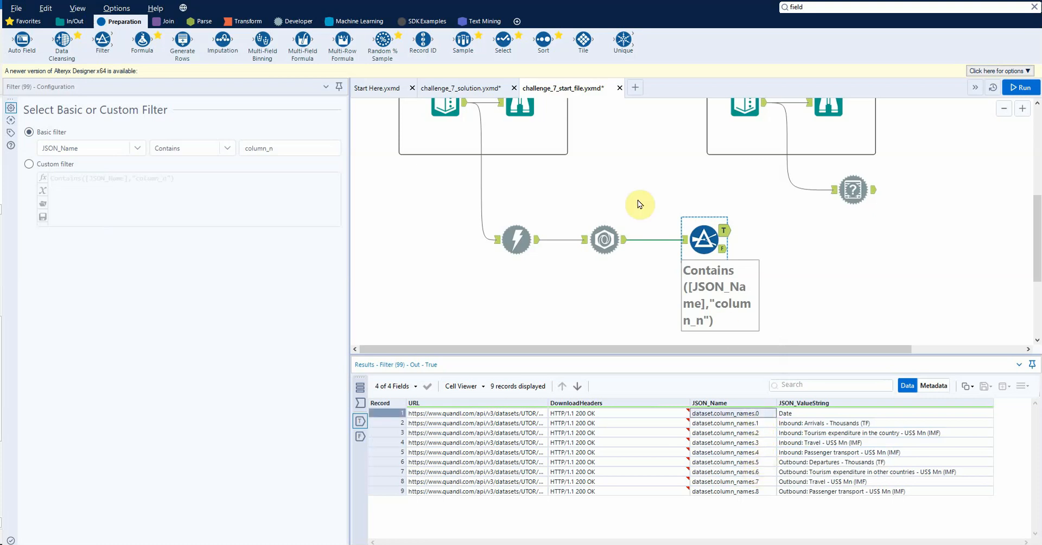
# Step: Add a second Filter tool connected to the first Filter's True output and reposition the lower row of tools
pyautogui.moveTo(103, 41); pyautogui.dragTo(804, 228)
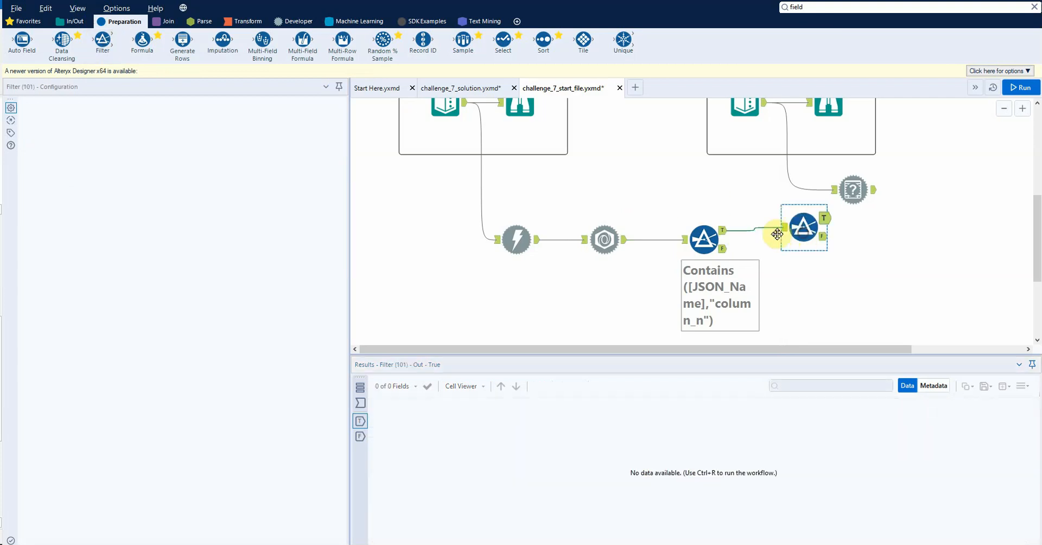
pyautogui.moveTo(825, 298); pyautogui.dragTo(519, 279)
pyautogui.scroll(-3, 552, 242)
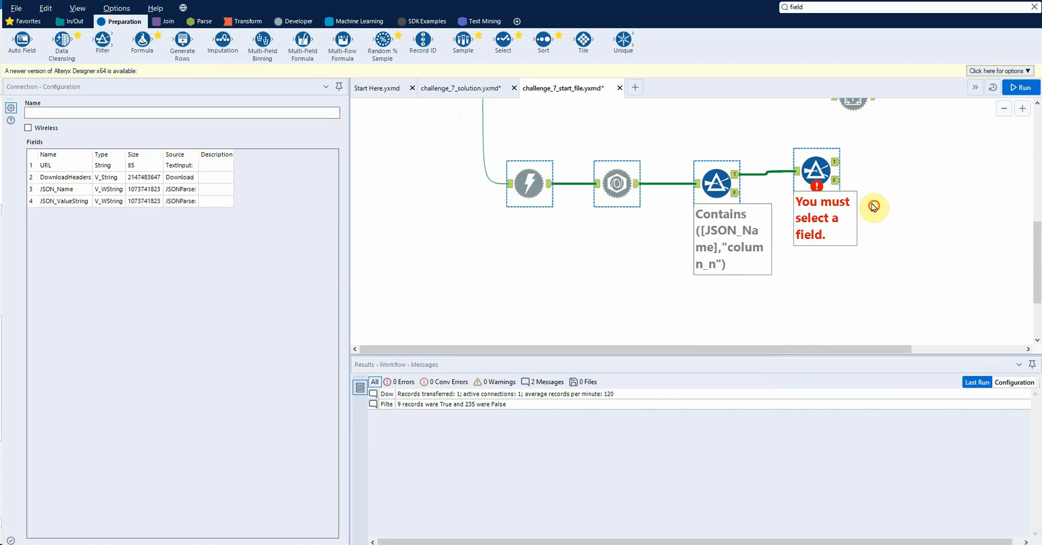
# Step: Set the second Filter's basic condition to JSON_Name Contains and show its input records
pyautogui.click(815, 174)
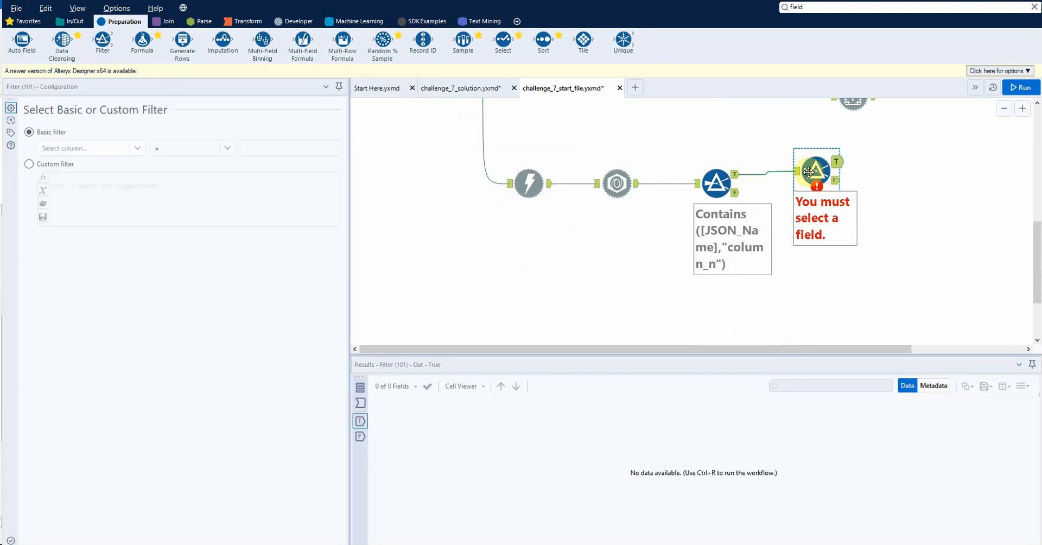
pyautogui.click(136, 148)
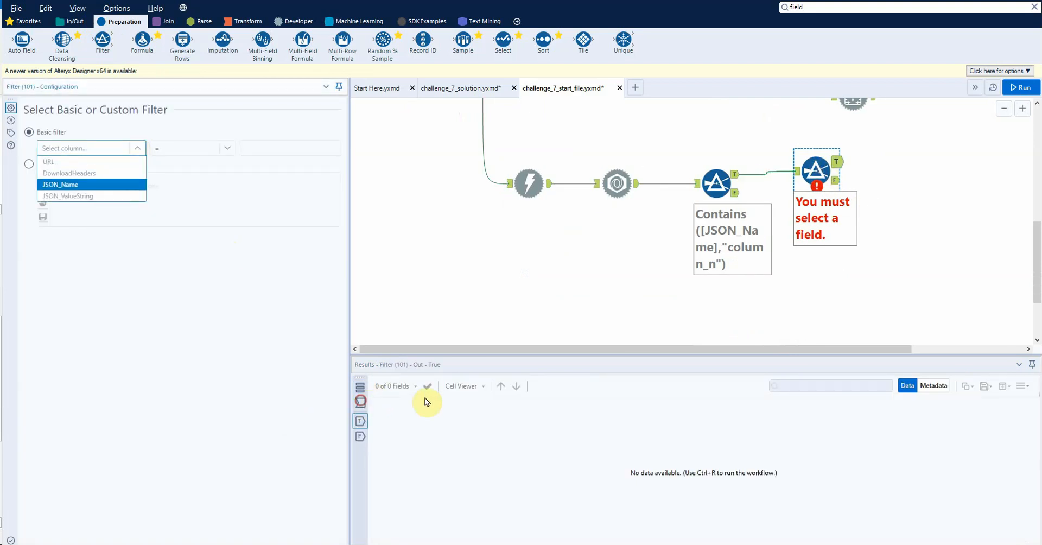
pyautogui.click(112, 185)
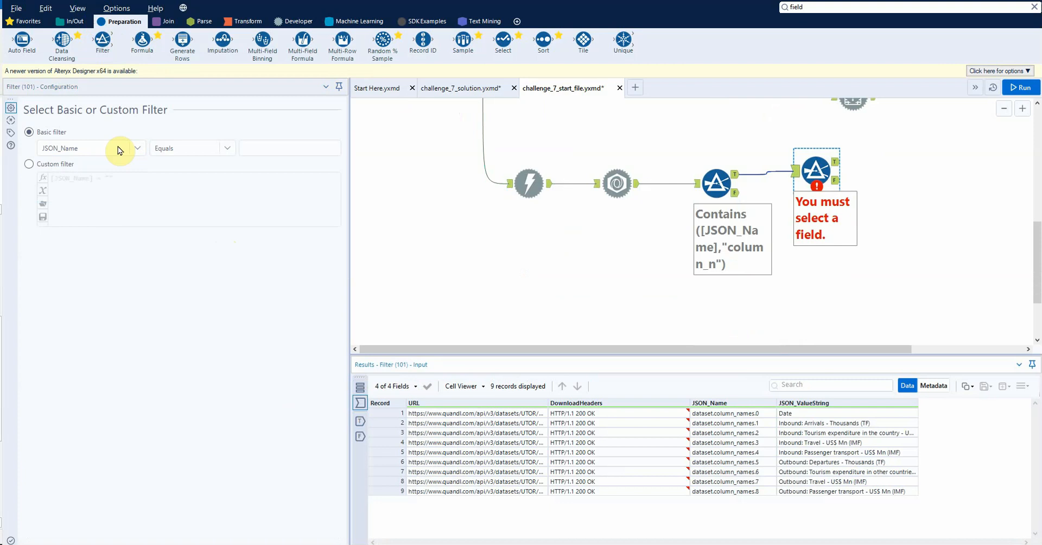
pyautogui.click(201, 147)
pyautogui.click(191, 202)
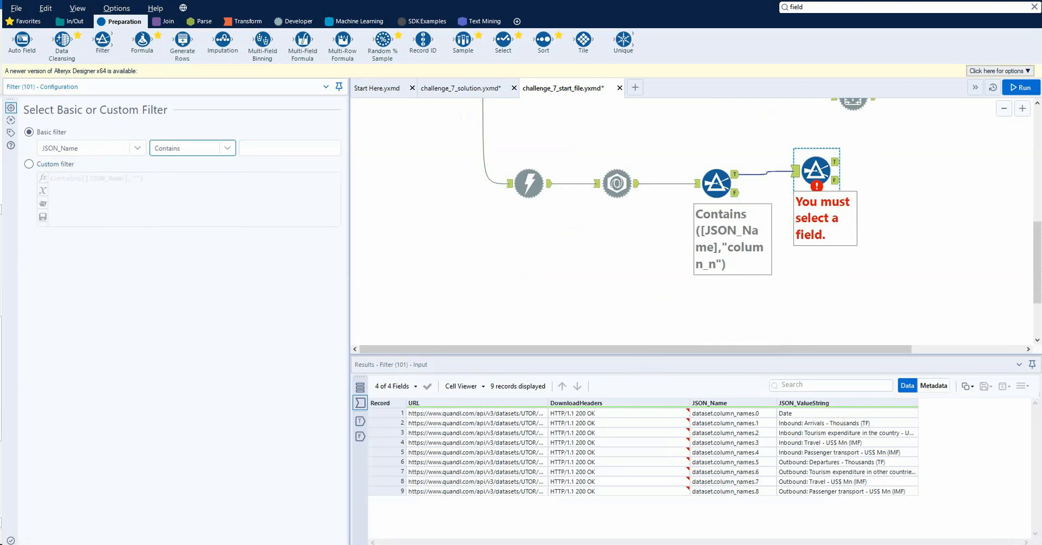
# Step: Switch the second Filter to a custom filter and replace its expression with the opening [JSON_Name] IN (
pyautogui.hotkey('alt', 'Tab')
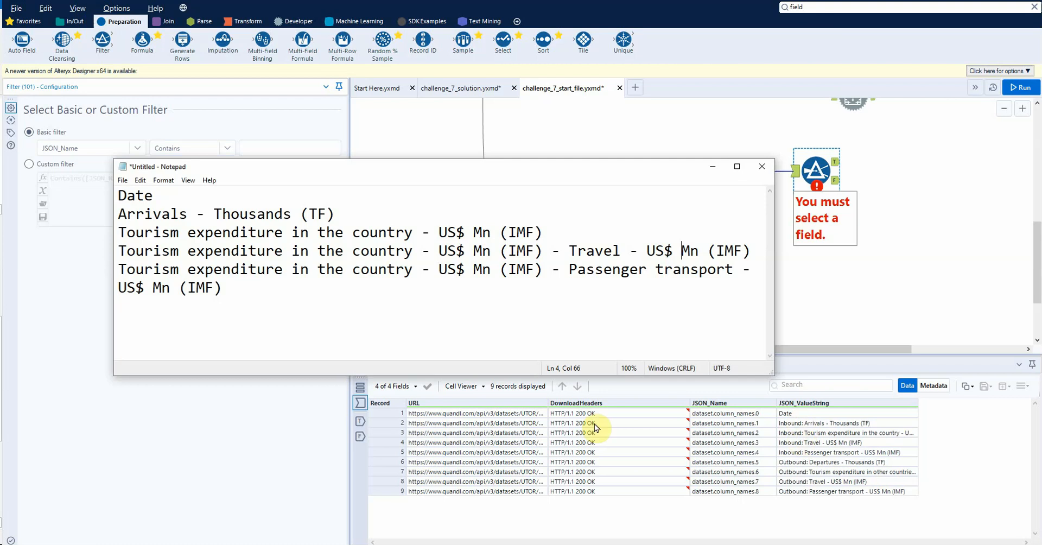
pyautogui.click(155, 476)
pyautogui.click(54, 164)
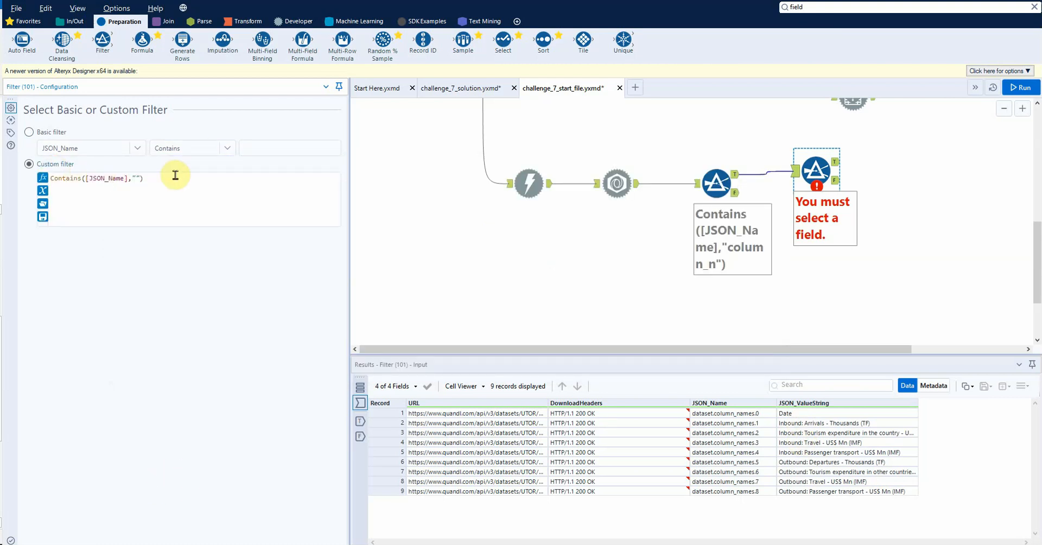
pyautogui.click(137, 179)
pyautogui.tripleClick(157, 181)
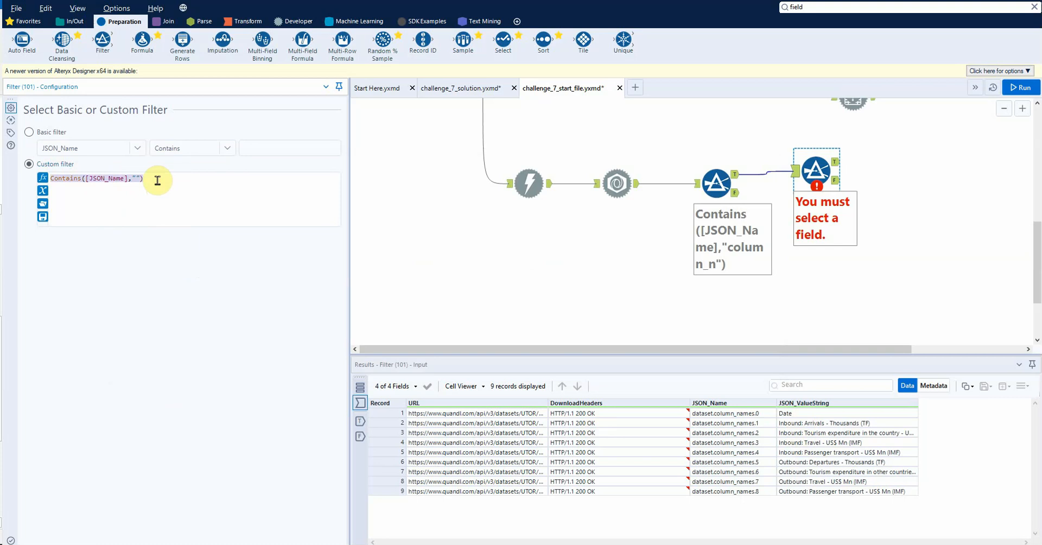
pyautogui.write('[JSON_Name] IN (')
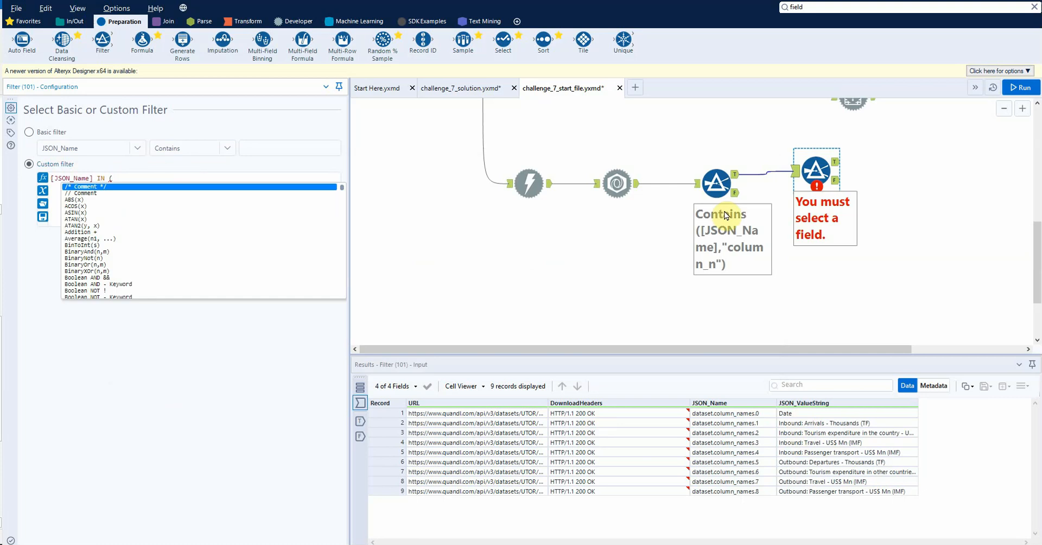
# Step: Copy the first JSON_Name value from the results and complete the IN list with "dataset.column_names.0" through "dataset.column_names.4"
pyautogui.click(711, 414)
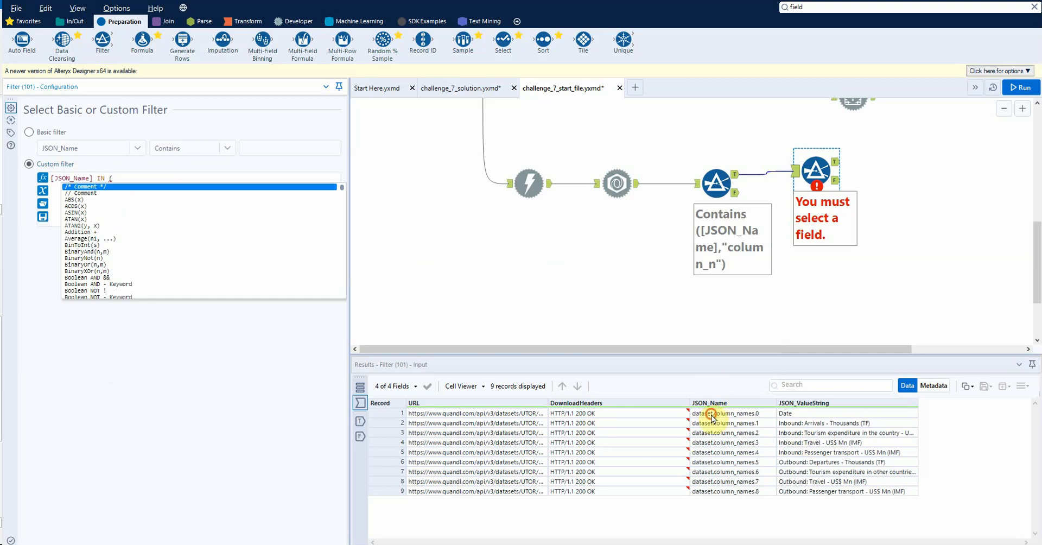
pyautogui.hotkey('ctrl', 'c')
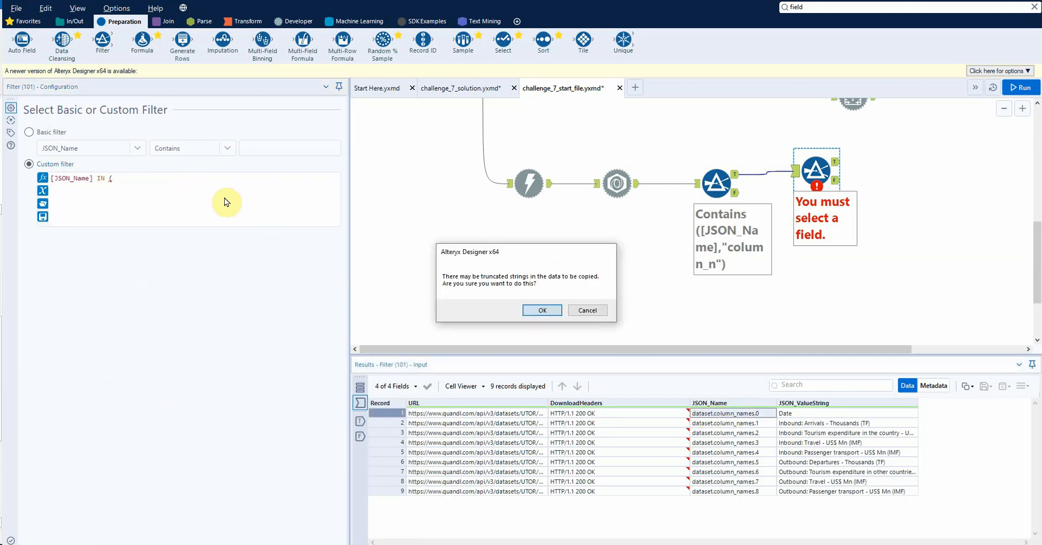
pyautogui.press('Return')
pyautogui.click(216, 184)
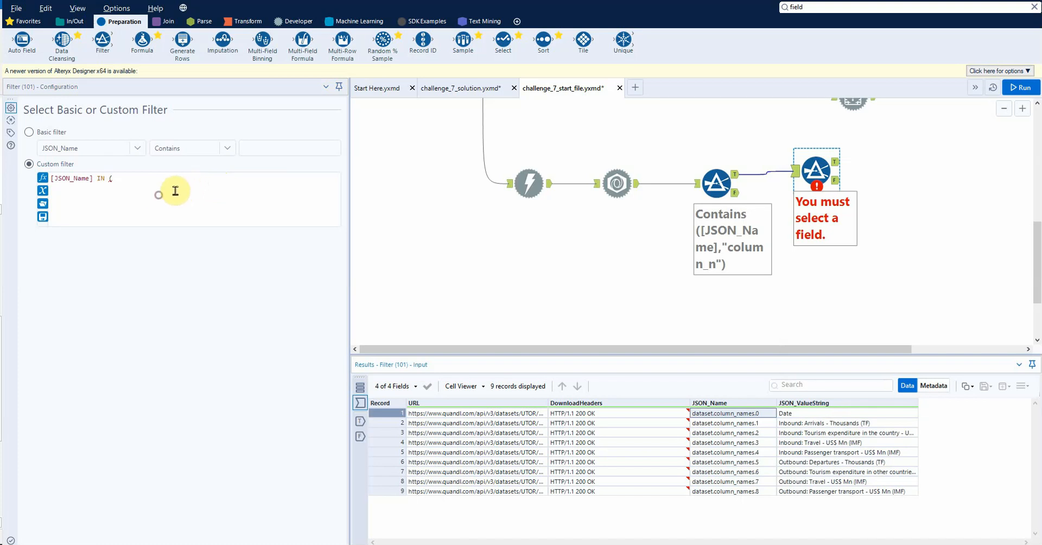
pyautogui.hotkey('ctrl', 'v')
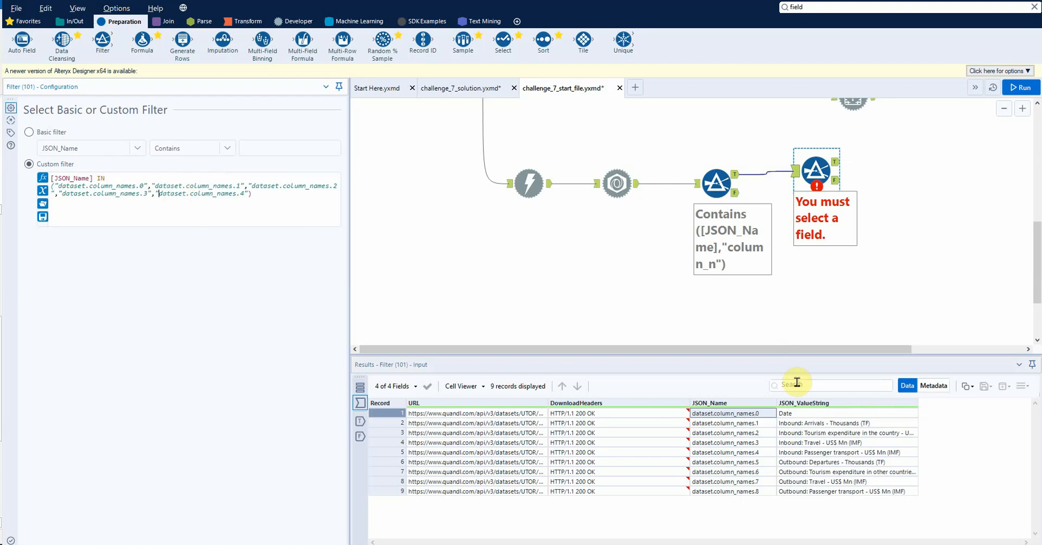
# Step: Run the workflow to view the second Filter's True output, and move that Filter farther from the first one
pyautogui.hotkey('ctrl', 'r')
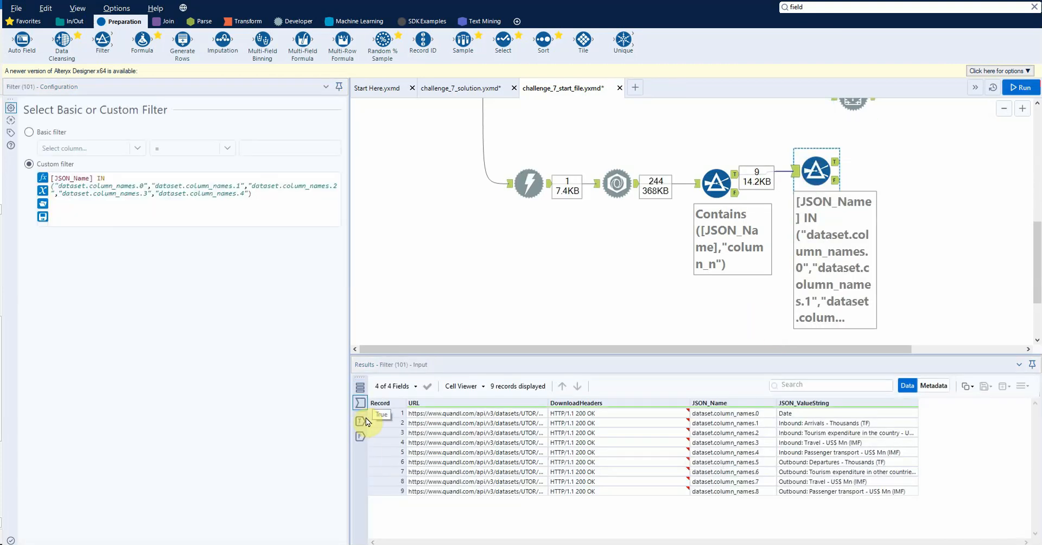
pyautogui.click(360, 421)
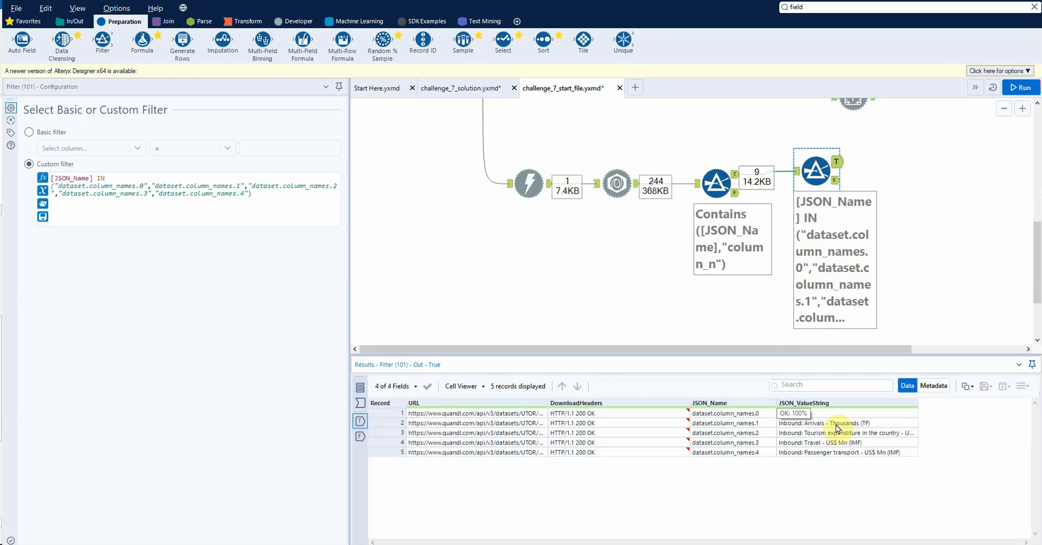
pyautogui.moveTo(818, 172); pyautogui.dragTo(855, 173)
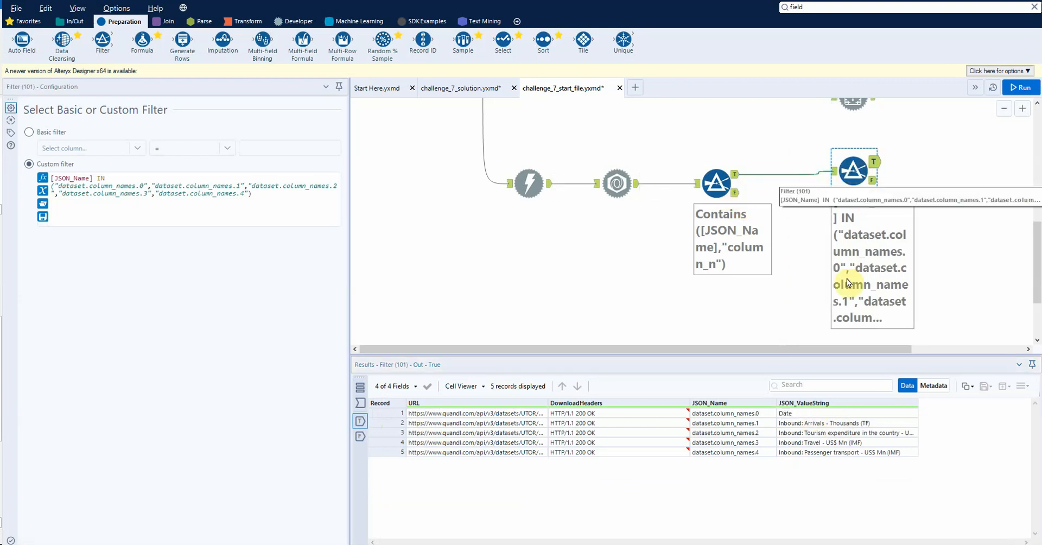
# Step: Return to the first Filter and show its input records
pyautogui.click(717, 187)
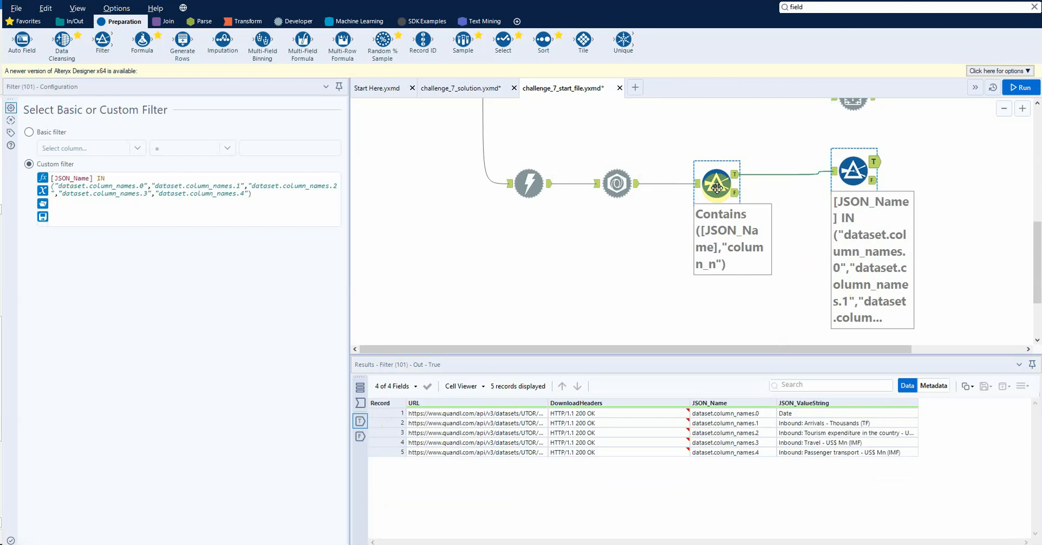
pyautogui.scroll(1, 844, 182)
pyautogui.scroll(-1, 850, 242)
pyautogui.scroll(1, 723, 249)
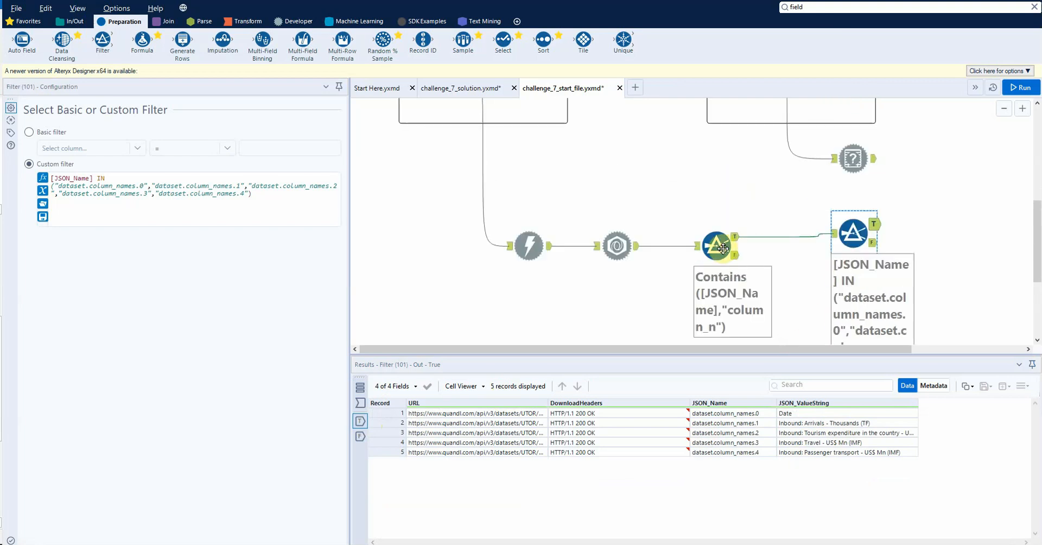
pyautogui.click(723, 249)
pyautogui.click(859, 234)
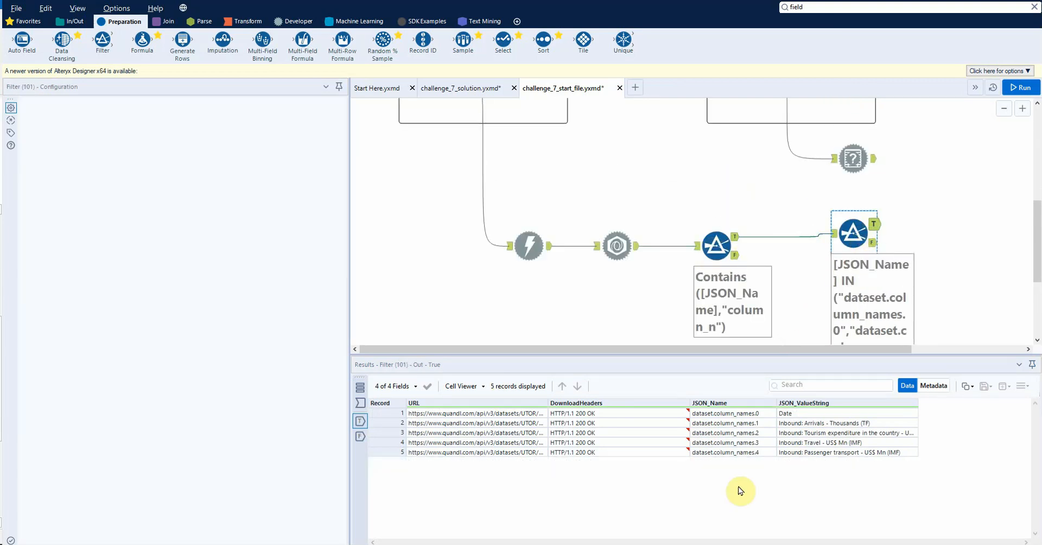
pyautogui.click(717, 247)
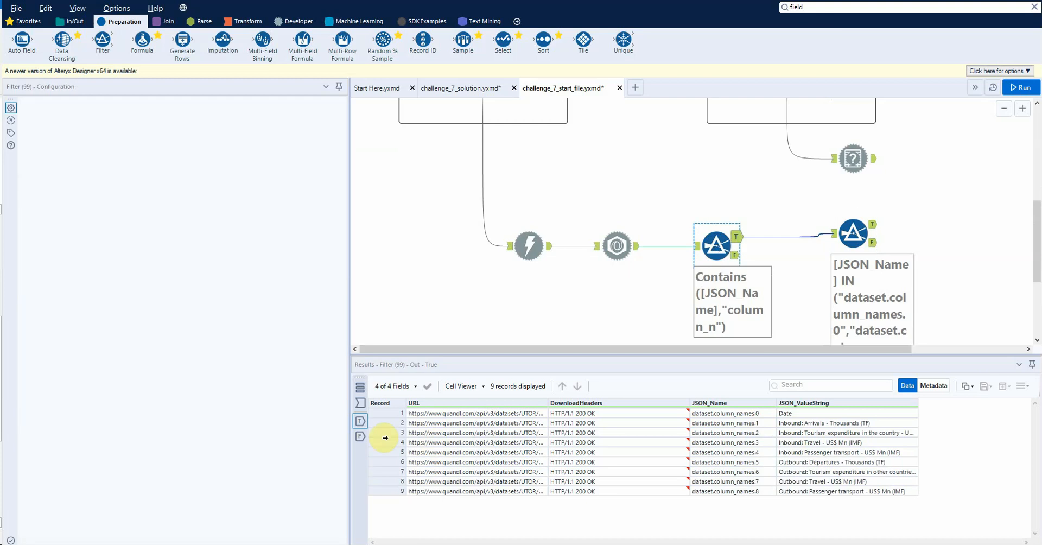
pyautogui.click(360, 403)
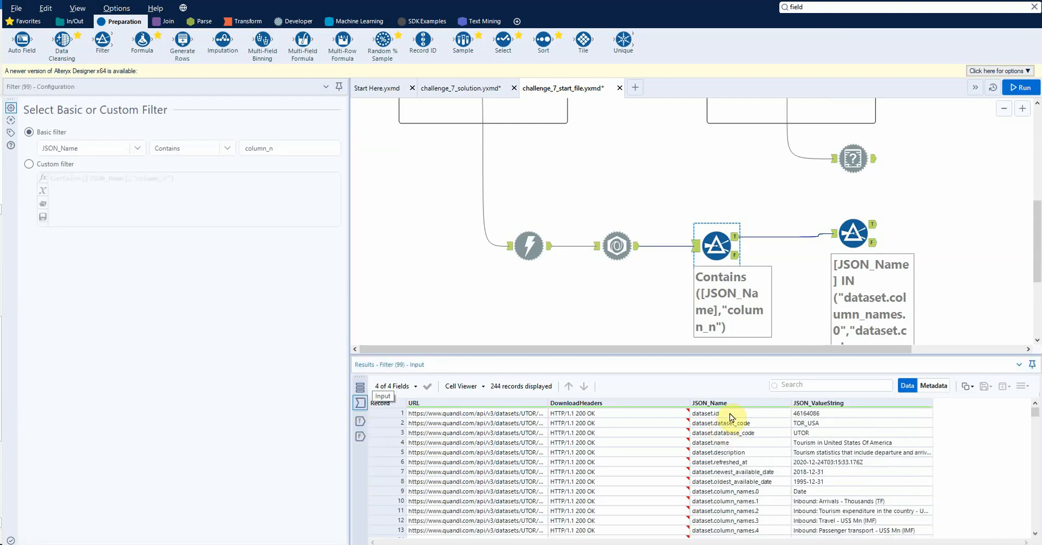
# Step: Enlarge the results area and examine how the dataset.data entries in JSON_Name line up with the JSON_ValueString values
pyautogui.scroll(-4, 732, 421)
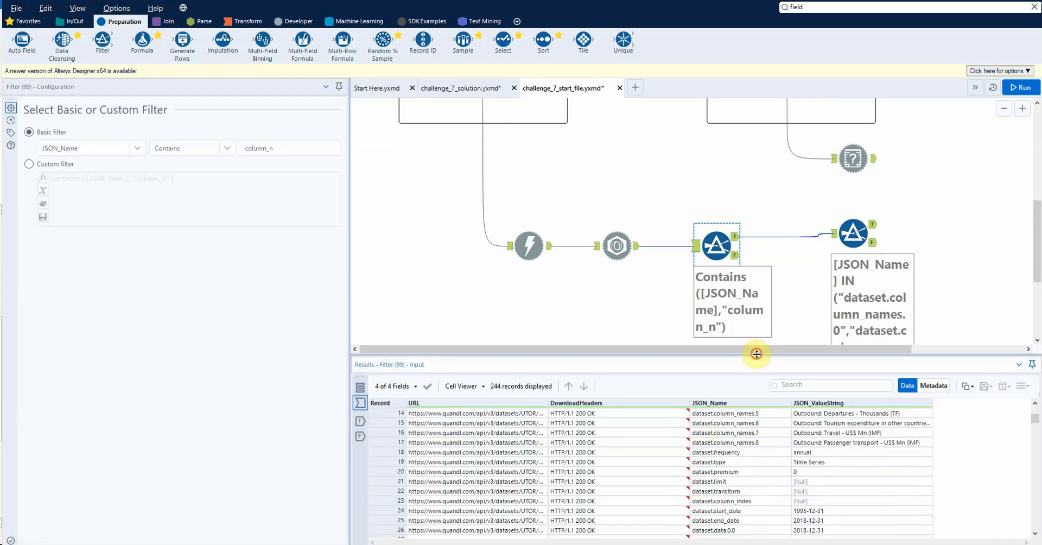
pyautogui.moveTo(756, 354); pyautogui.dragTo(770, 288)
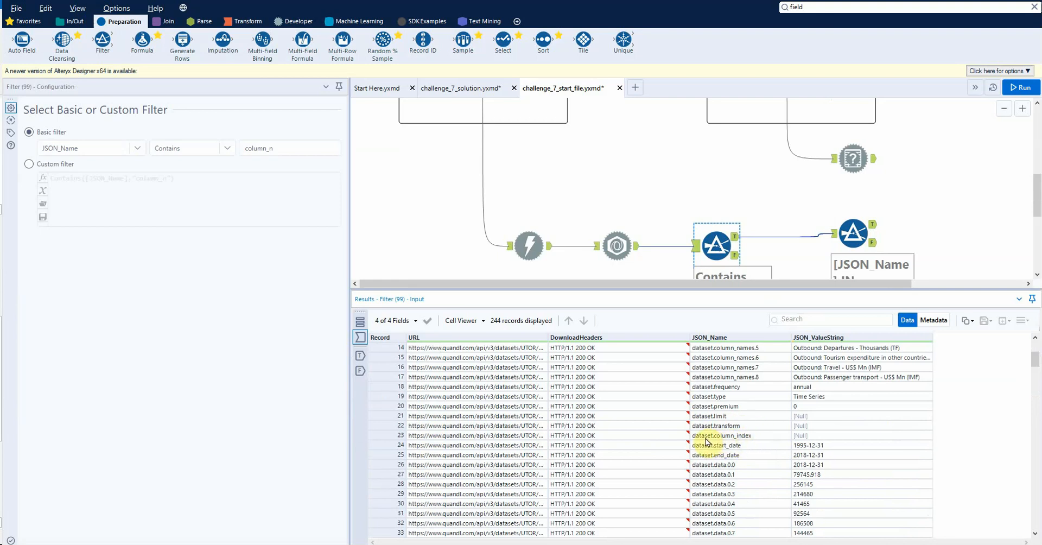
pyautogui.scroll(-1, 728, 440)
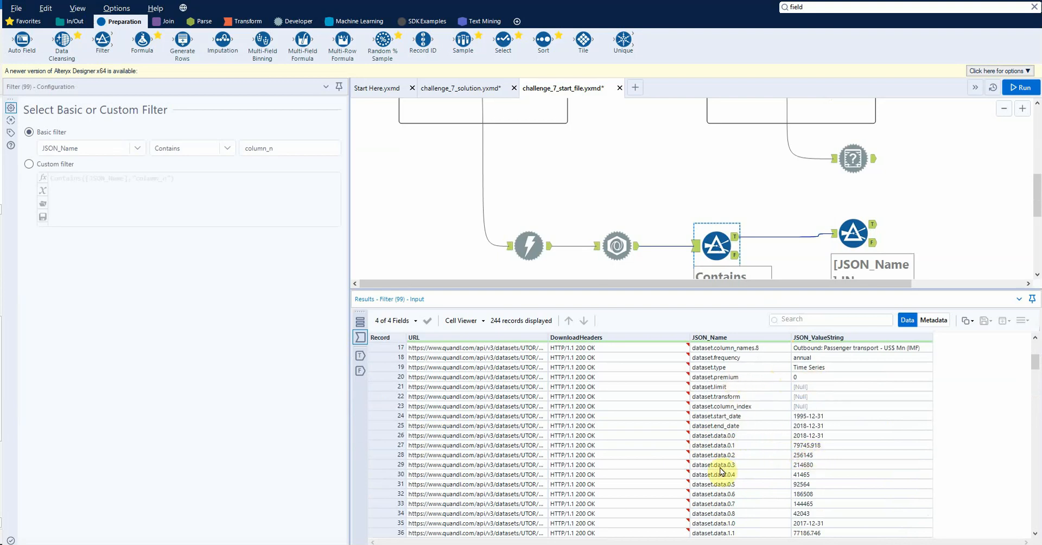
pyautogui.click(826, 481)
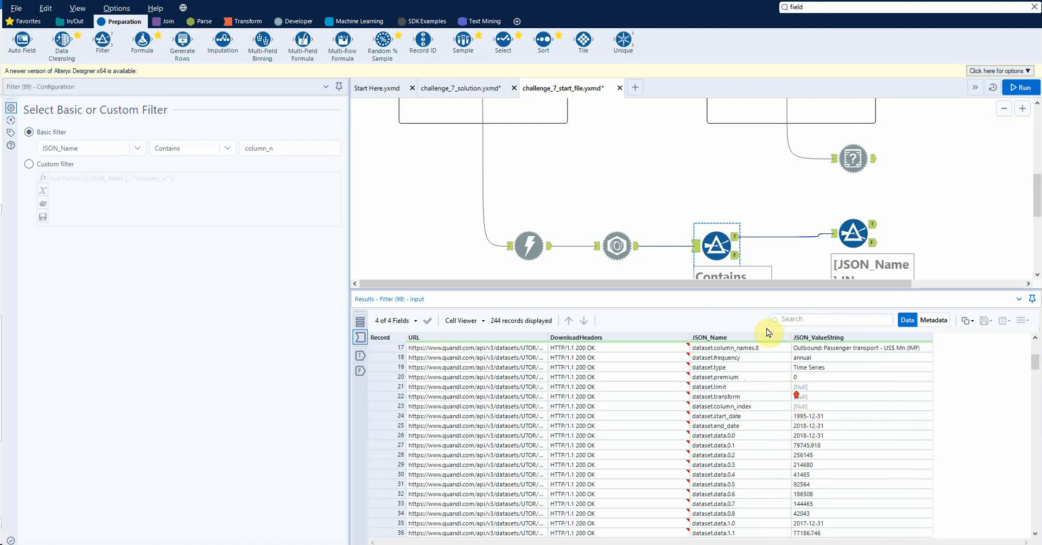
pyautogui.scroll(-2, 718, 258)
pyautogui.click(717, 254)
pyautogui.scroll(-1, 717, 261)
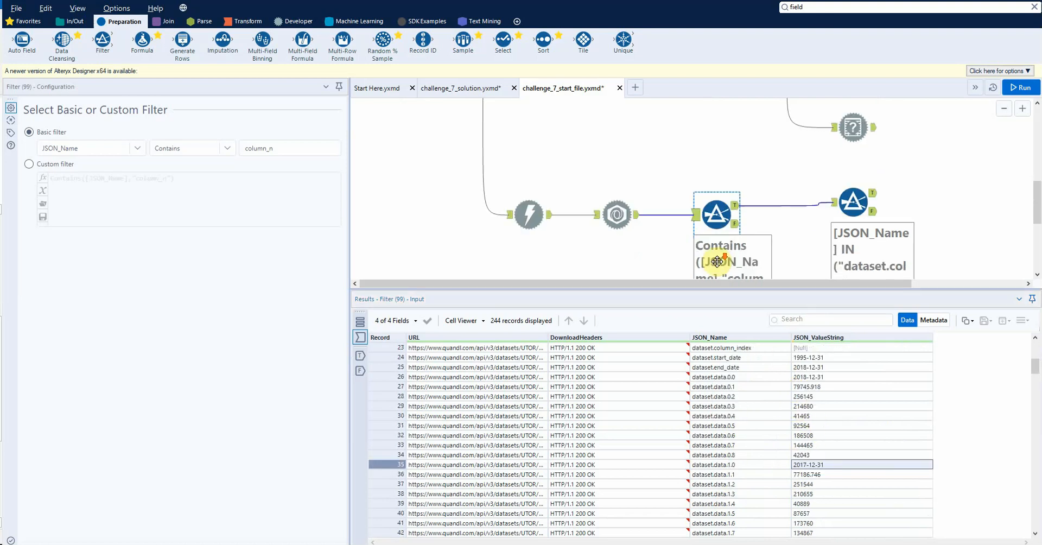
# Step: Examine the dataset.data naming pattern in the first Filter's False output, and shrink the results area back
pyautogui.click(360, 371)
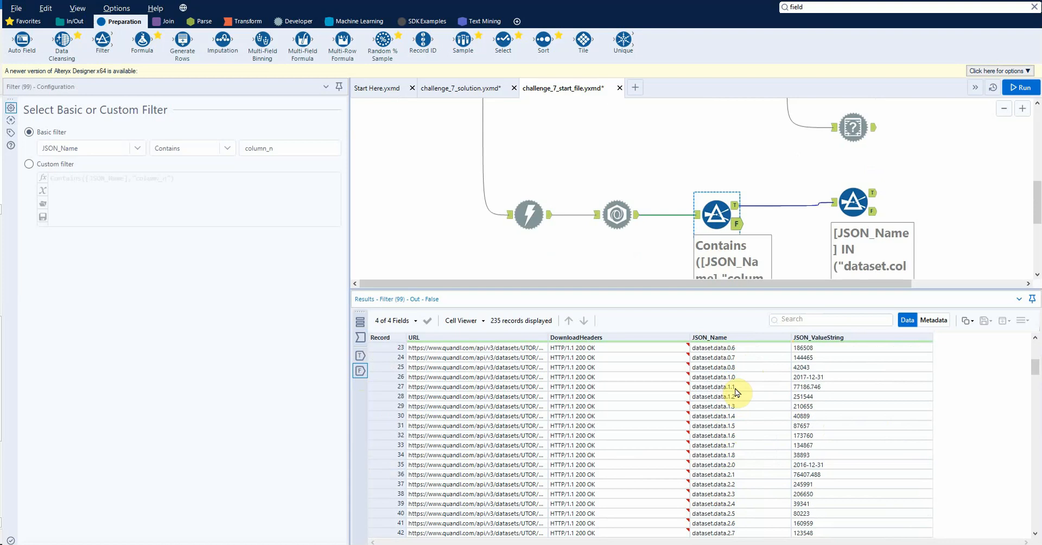
pyautogui.scroll(3, 633, 426)
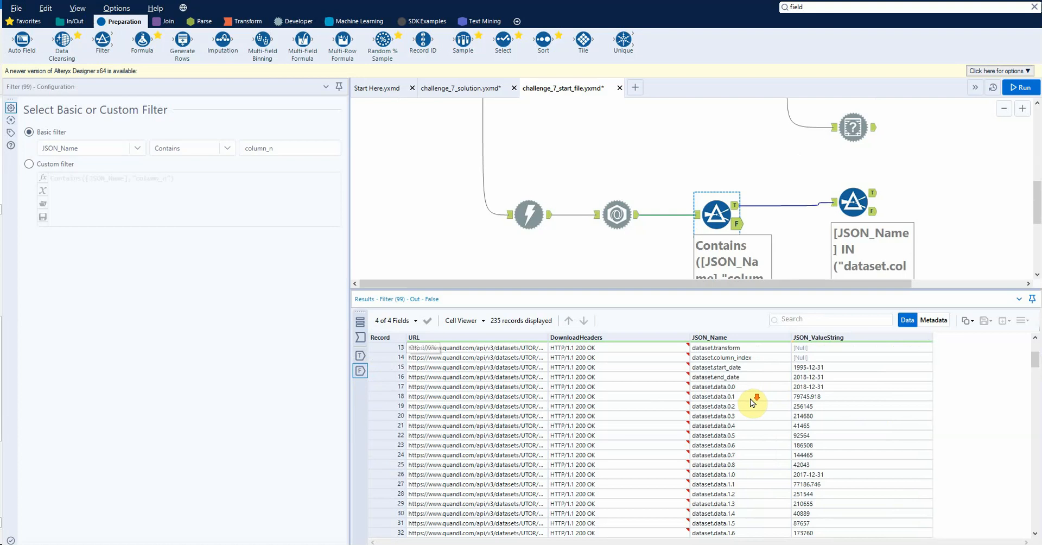
pyautogui.scroll(-20, 753, 403)
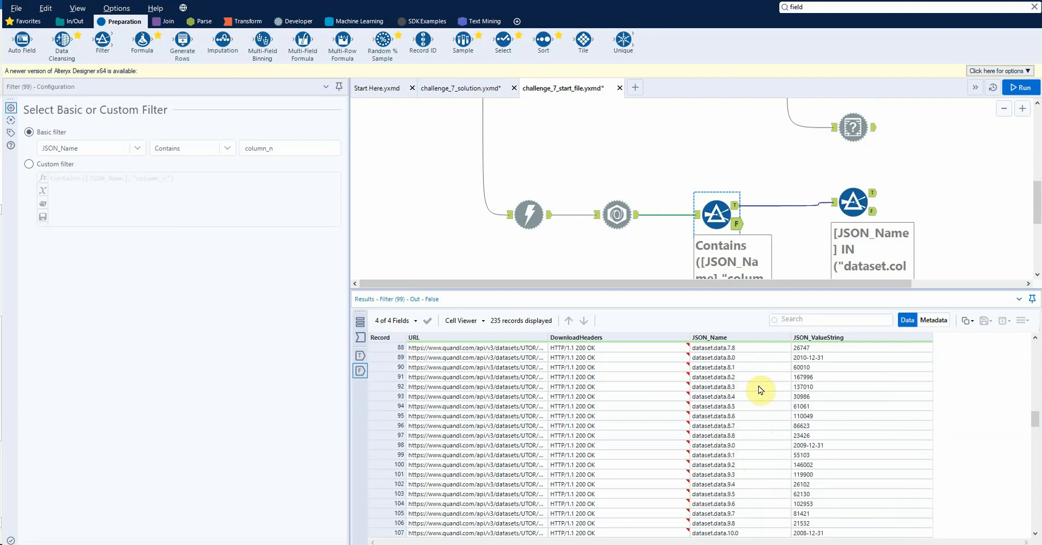
pyautogui.scroll(20, 761, 387)
pyautogui.moveTo(761, 287); pyautogui.dragTo(755, 356)
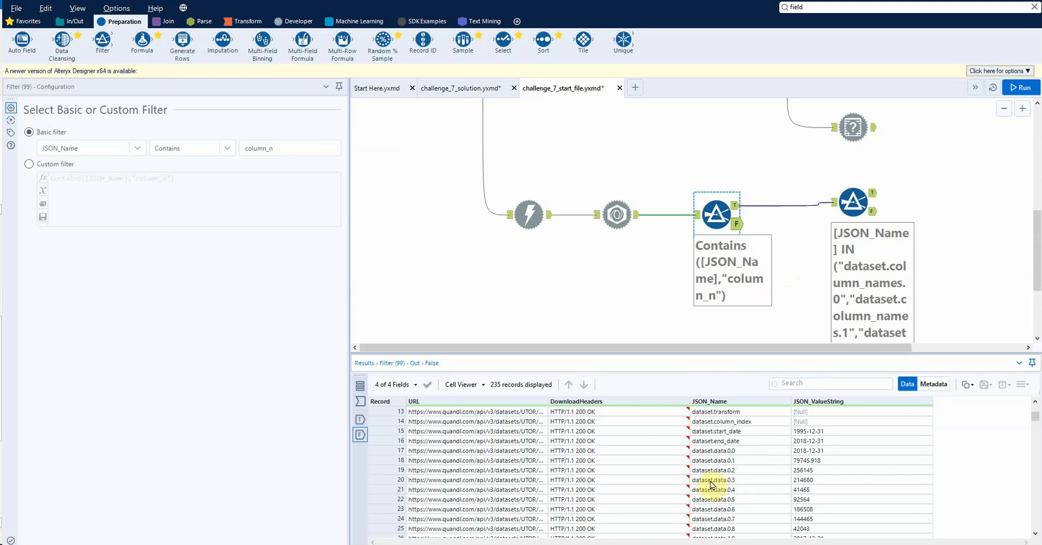
# Step: Add a third Filter tool below the second one and connect it to the first Filter's False output
pyautogui.scroll(-1, 407, 128)
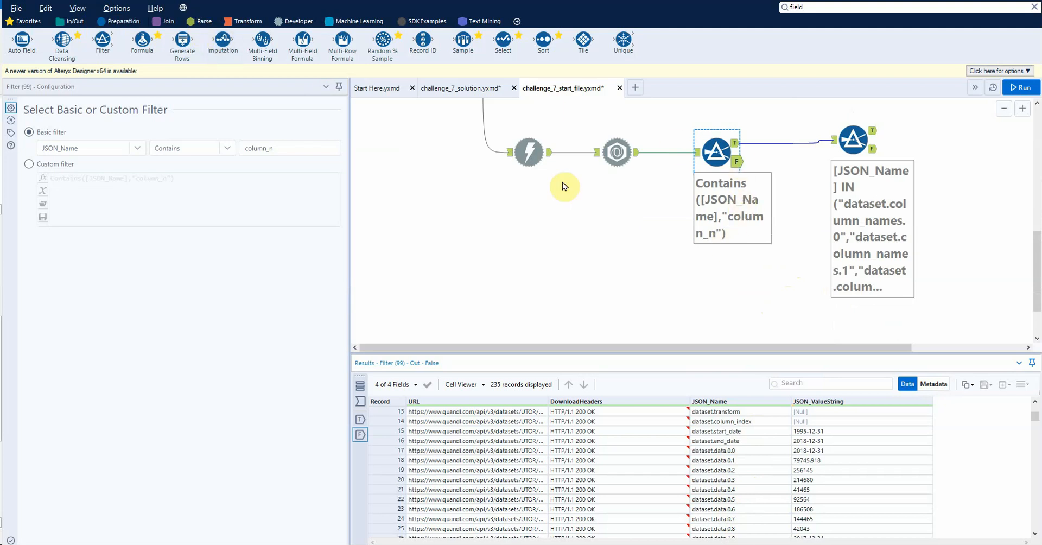
pyautogui.click(823, 6)
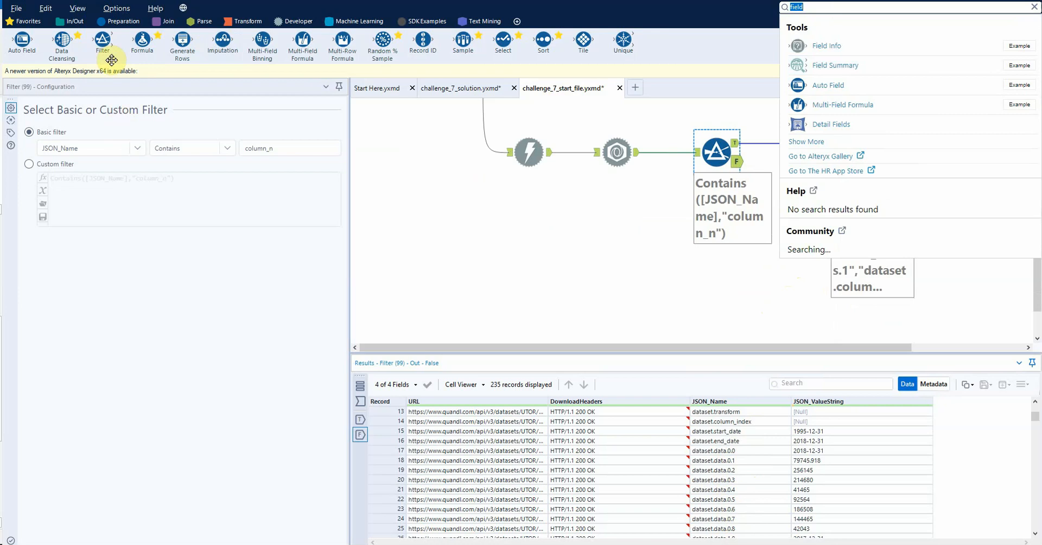
pyautogui.moveTo(111, 60); pyautogui.dragTo(869, 322)
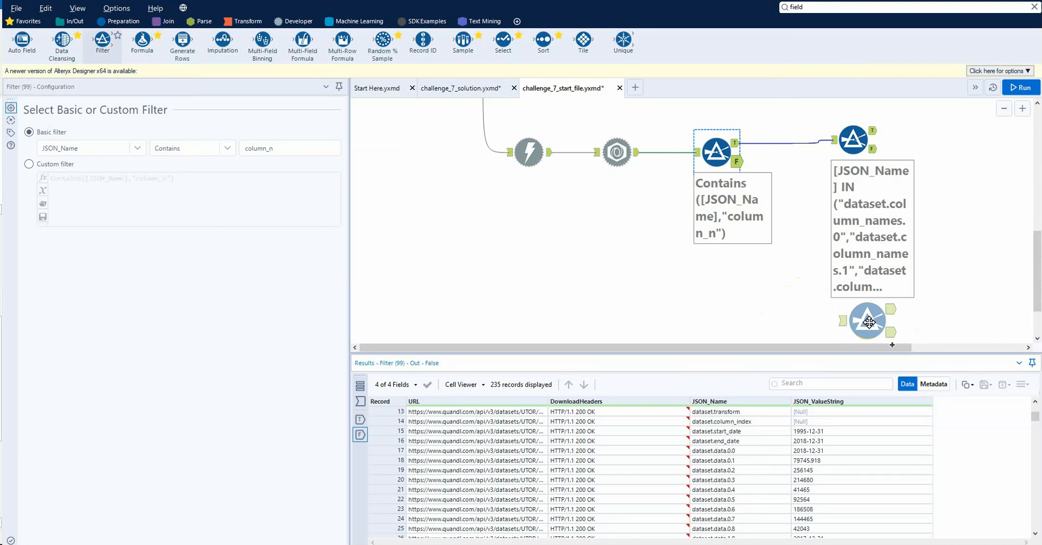
pyautogui.moveTo(869, 323); pyautogui.dragTo(867, 320)
pyautogui.moveTo(736, 161); pyautogui.dragTo(847, 314)
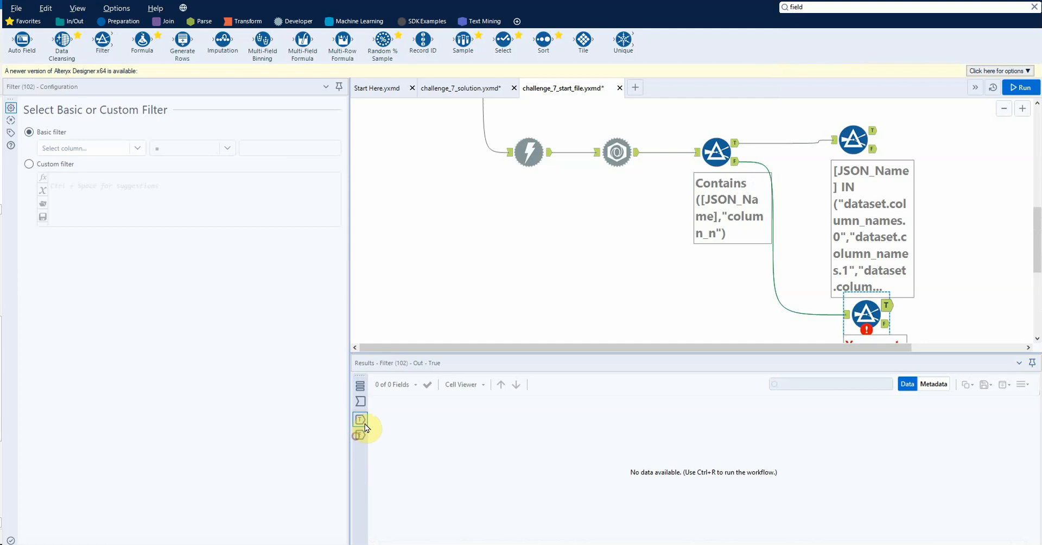
# Step: Choose JSON_Name as the third Filter's field, switch it to a custom filter, and show its input records
pyautogui.click(92, 148)
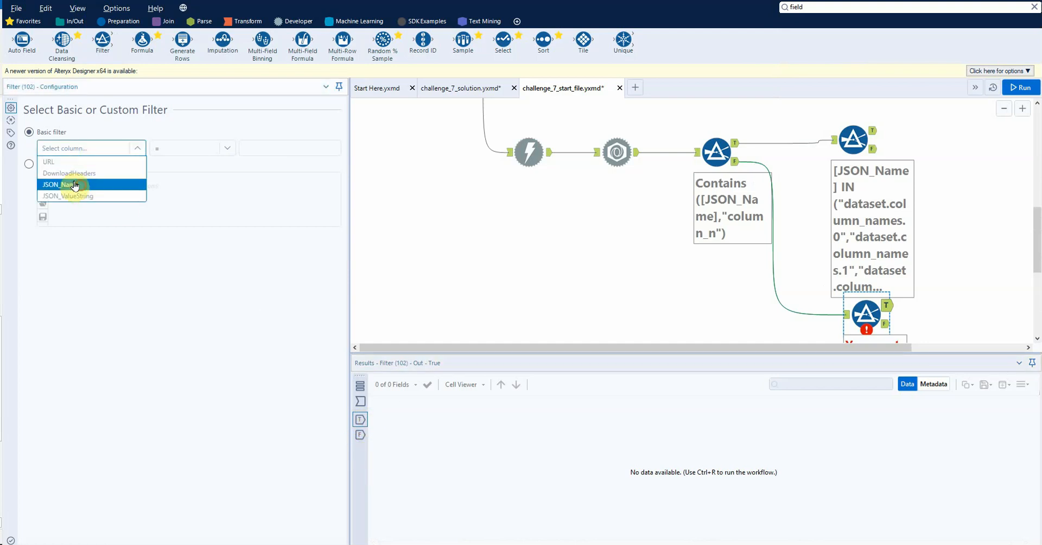
pyautogui.click(70, 181)
pyautogui.click(46, 164)
pyautogui.click(360, 402)
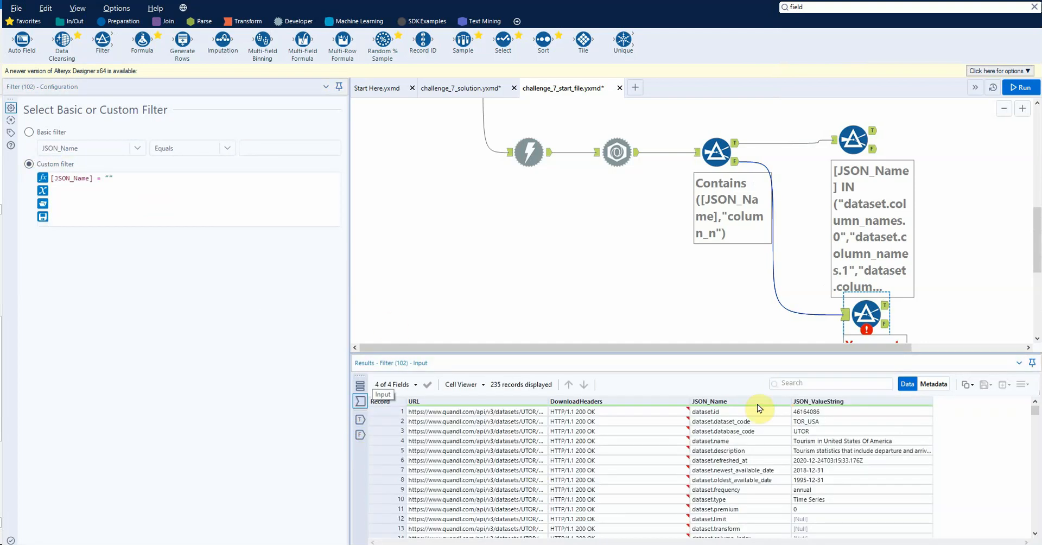
# Step: Replace the third Filter's custom expression with a REGEX_Match function that tests [JSON_Name]
pyautogui.click(139, 182)
pyautogui.hotkey('ctrl', 'a')
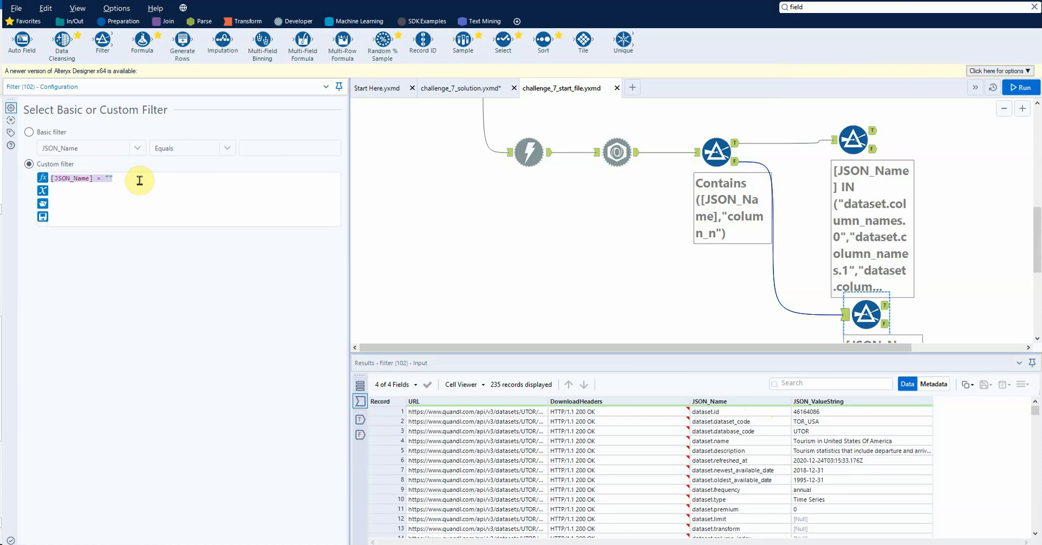
pyautogui.write('rege')
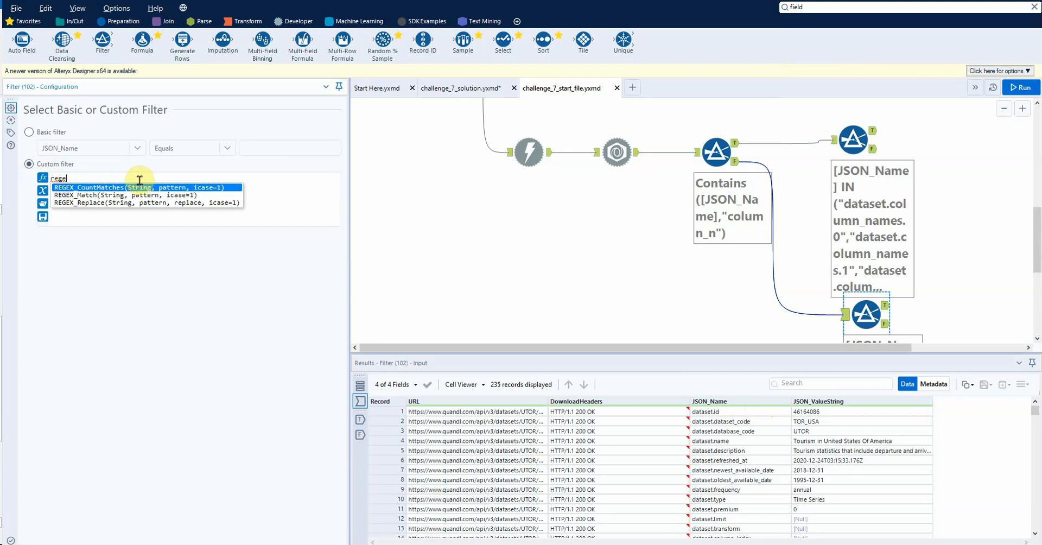
pyautogui.press('Down')
pyautogui.press('Return')
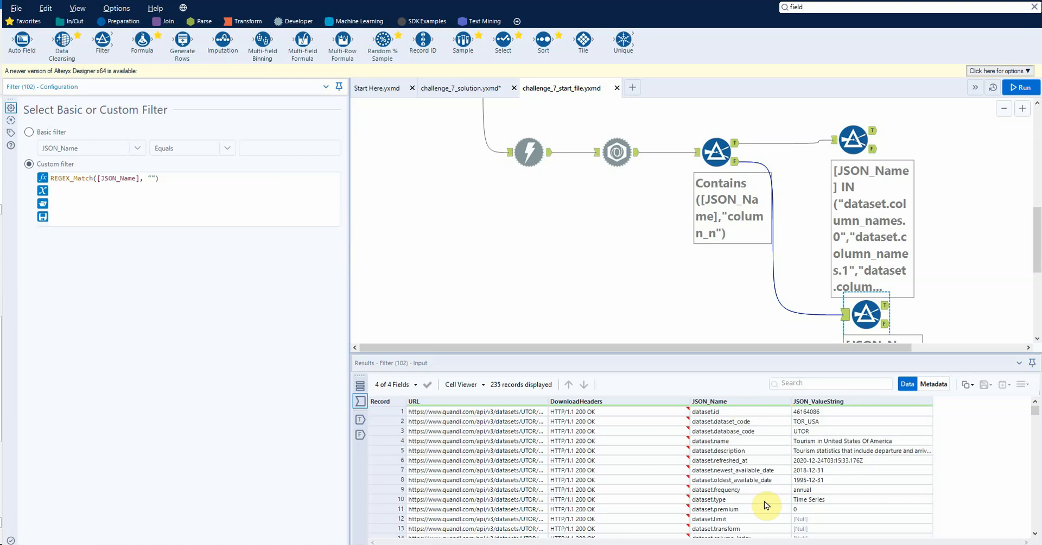
# Step: Copy the dataset.data.0.0 name from the input records and adapt it into the REGEX_Match pattern "dataset.data.\d\.\d[0,1,2,3,4]"
pyautogui.scroll(-3, 727, 488)
pyautogui.click(716, 472)
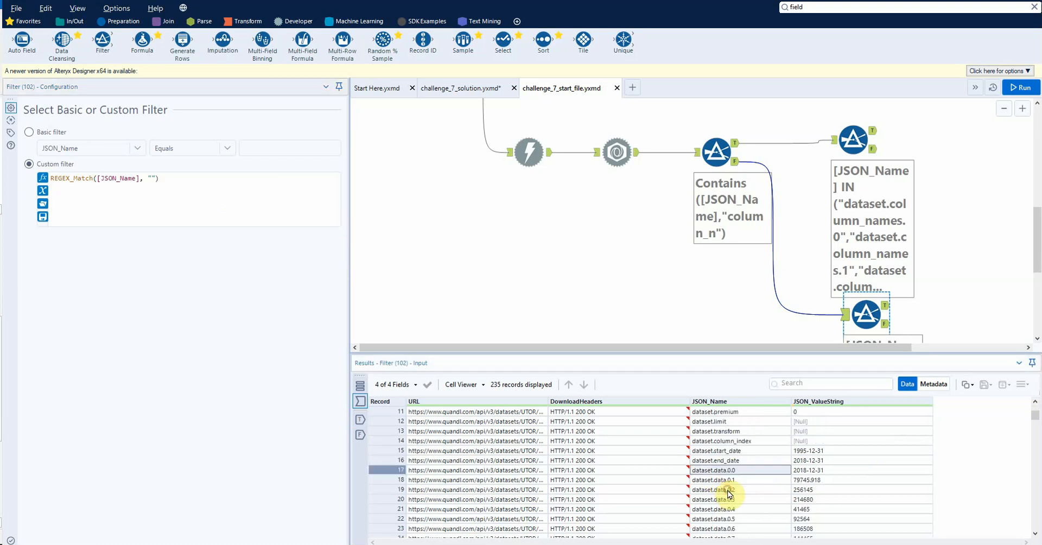
pyautogui.hotkey('ctrl', 'c')
pyautogui.press('Return')
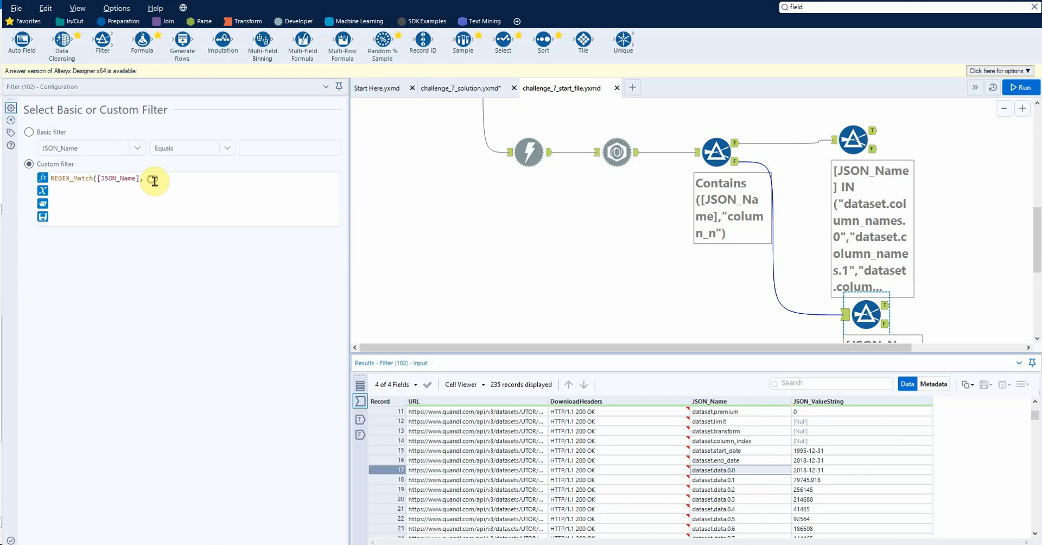
pyautogui.click(151, 178)
pyautogui.hotkey('ctrl', 'v')
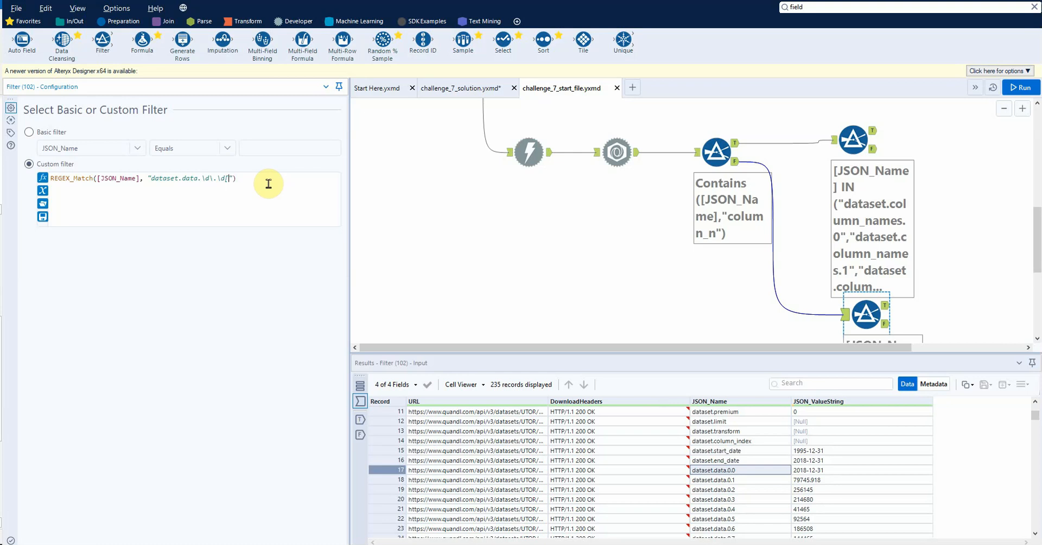
# Step: Run the workflow and check the third Filter's False output
pyautogui.hotkey('ctrl', 'r')
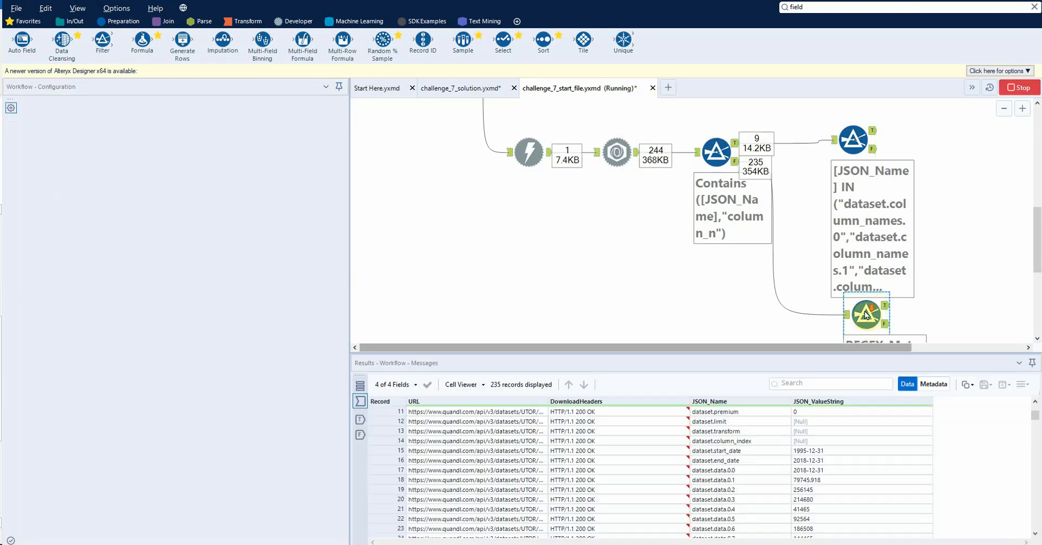
pyautogui.scroll(-1, 866, 315)
pyautogui.click(867, 255)
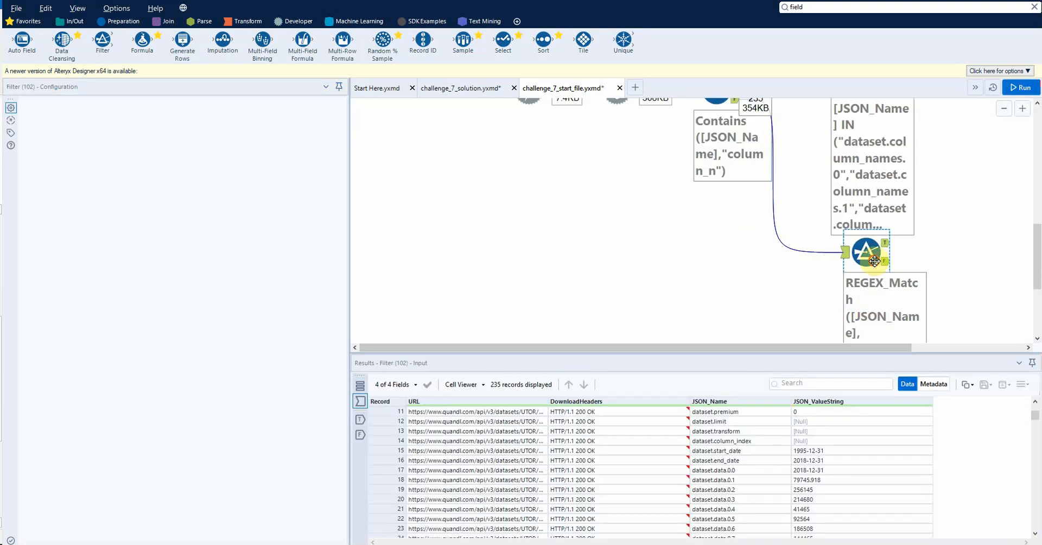
pyautogui.click(359, 435)
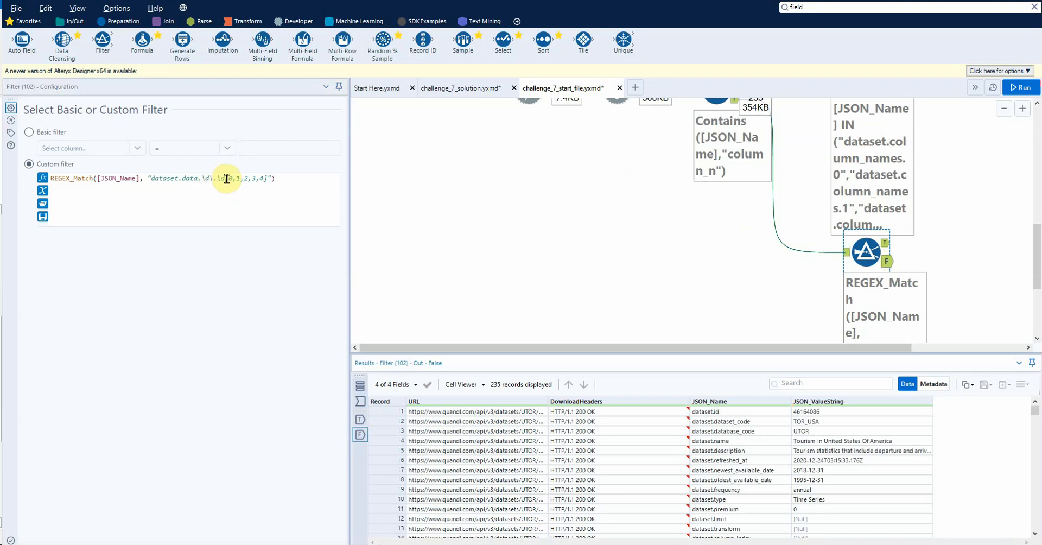
# Step: Cut the pattern back to "dataset.data.\d\.\d" by removing [0,1,2,3,4], and rerun the workflow
pyautogui.moveTo(226, 178); pyautogui.dragTo(268, 179)
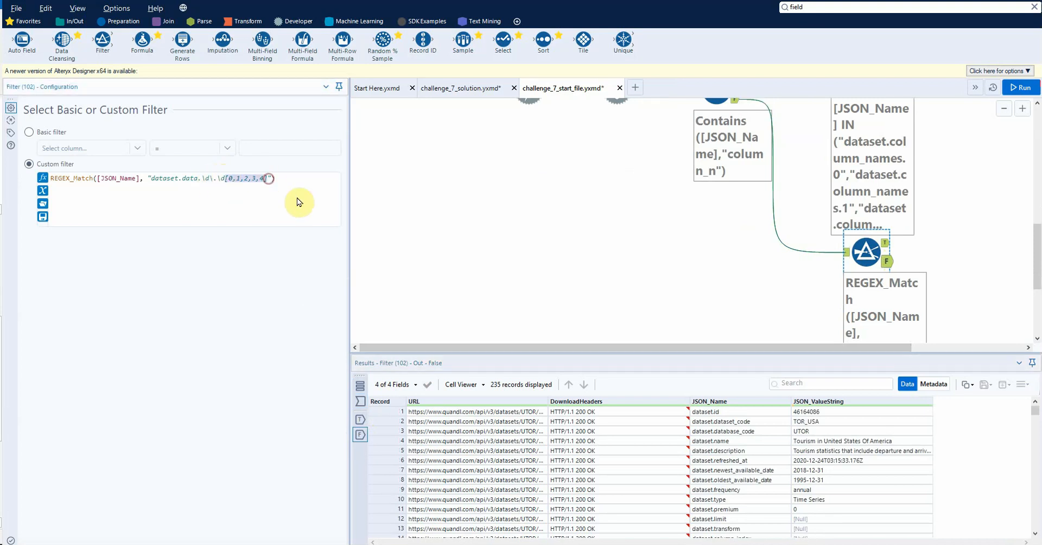
pyautogui.hotkey('ctrl', 'r')
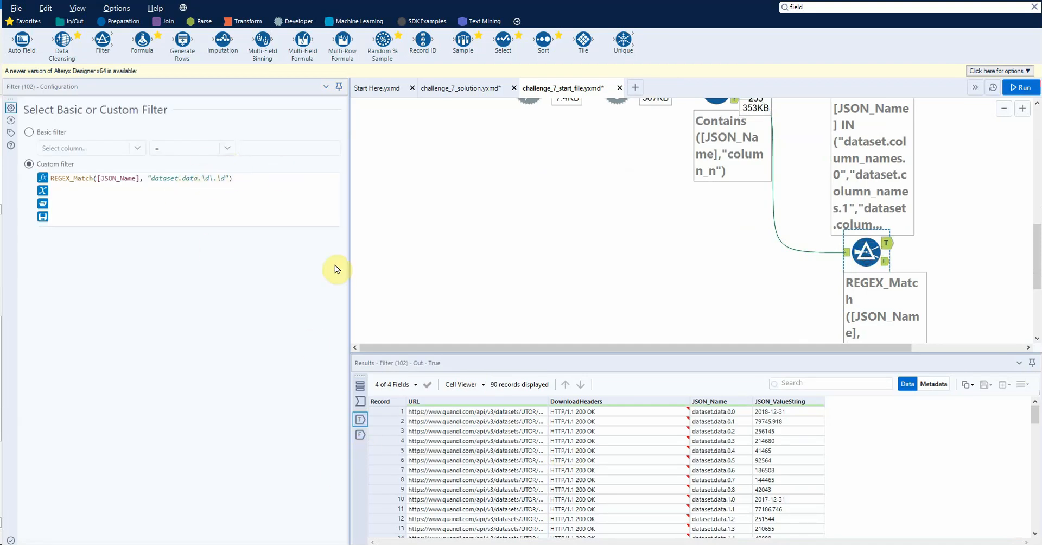
# Step: Set the REGEX_Match pattern to "dataset.data.\d\.[0,1,2,3,4]", rerun the workflow, and show the third Filter's True output
pyautogui.click(247, 177)
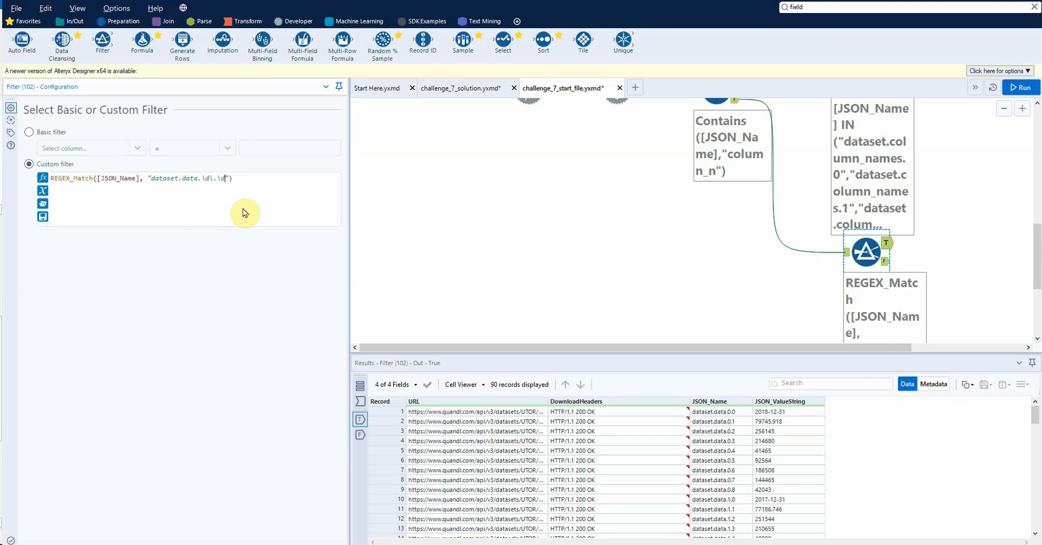
pyautogui.hotkey('ctrl', 'r')
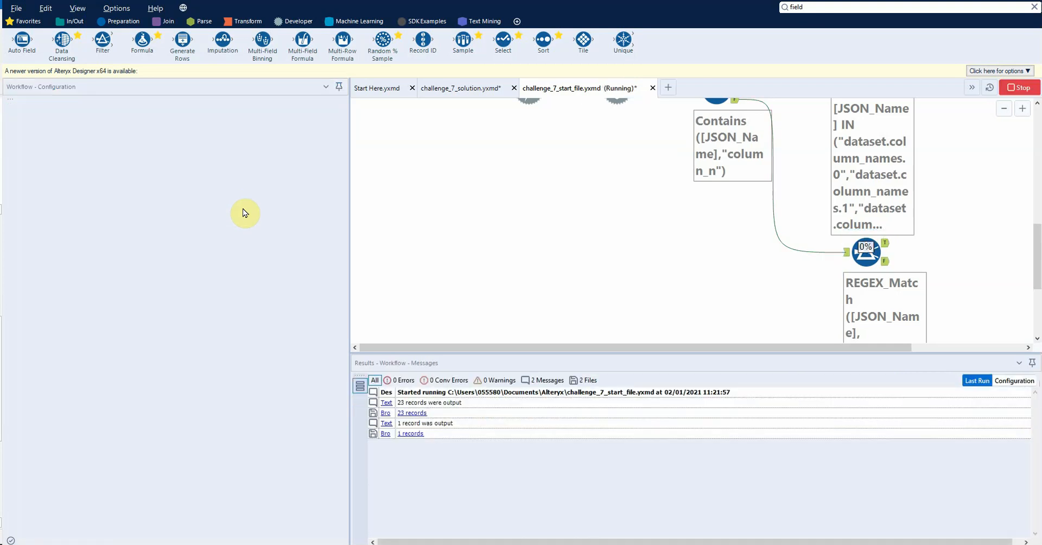
pyautogui.click(874, 259)
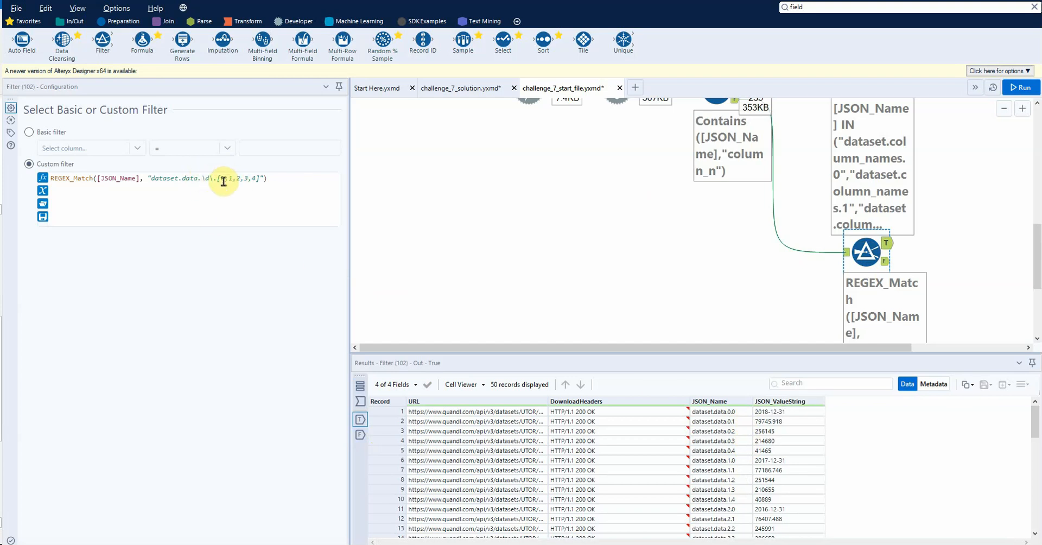
# Step: Remove the backslash before the last dot so the pattern reads "dataset.data.\d.[0,1,2,3,4]", and rerun the workflow
pyautogui.click(259, 179)
pyautogui.write(']')
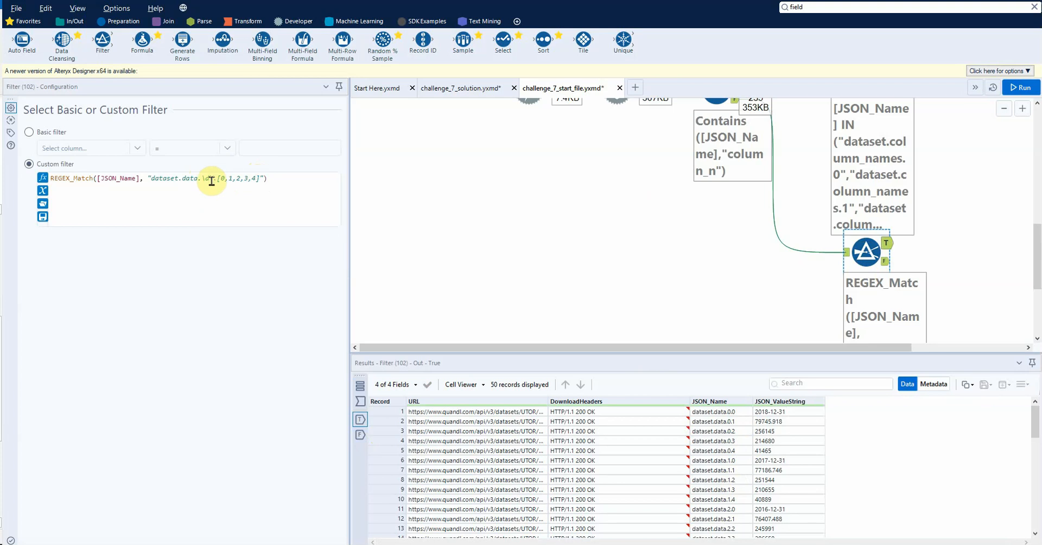
pyautogui.moveTo(202, 178); pyautogui.dragTo(211, 182)
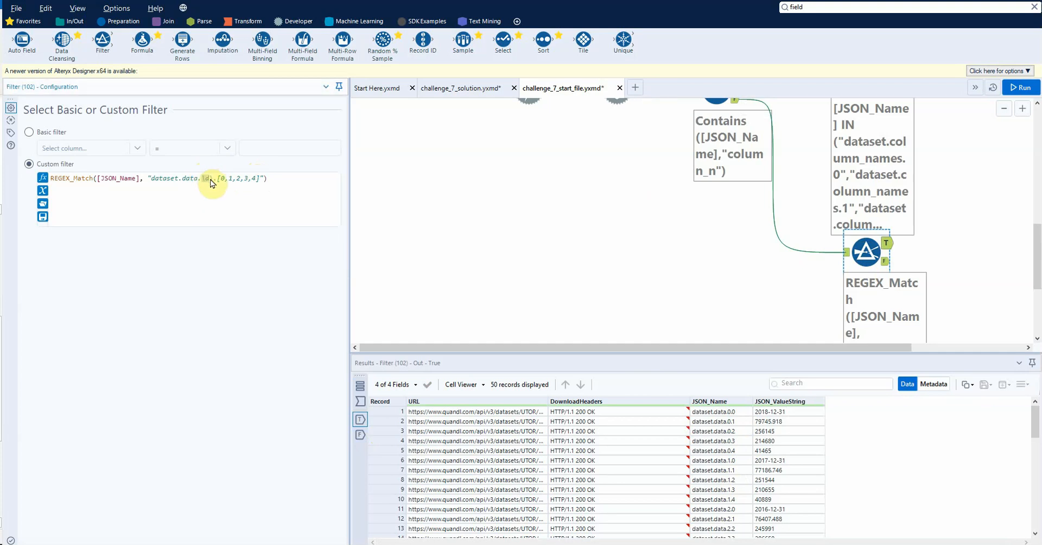
pyautogui.click(218, 190)
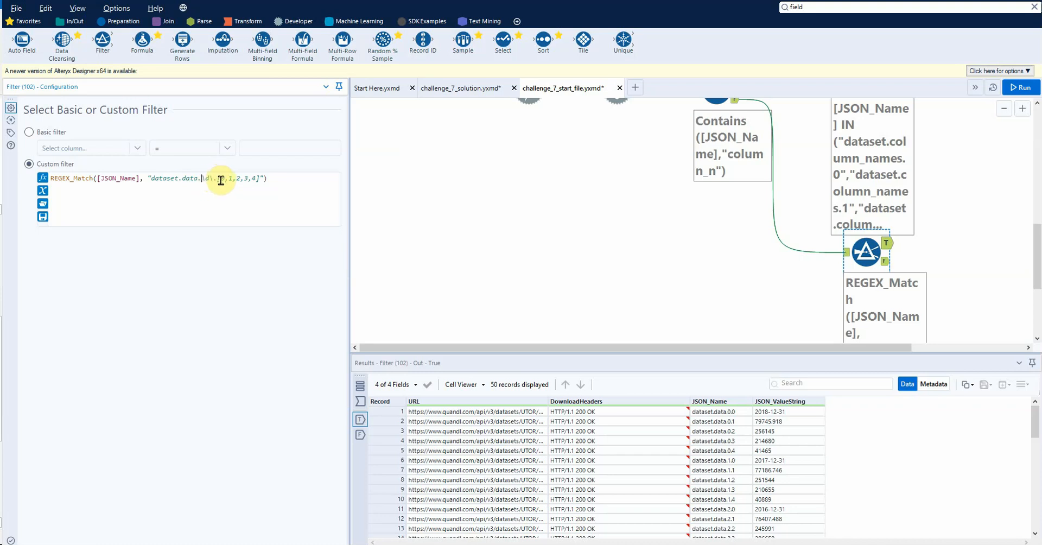
pyautogui.click(213, 178)
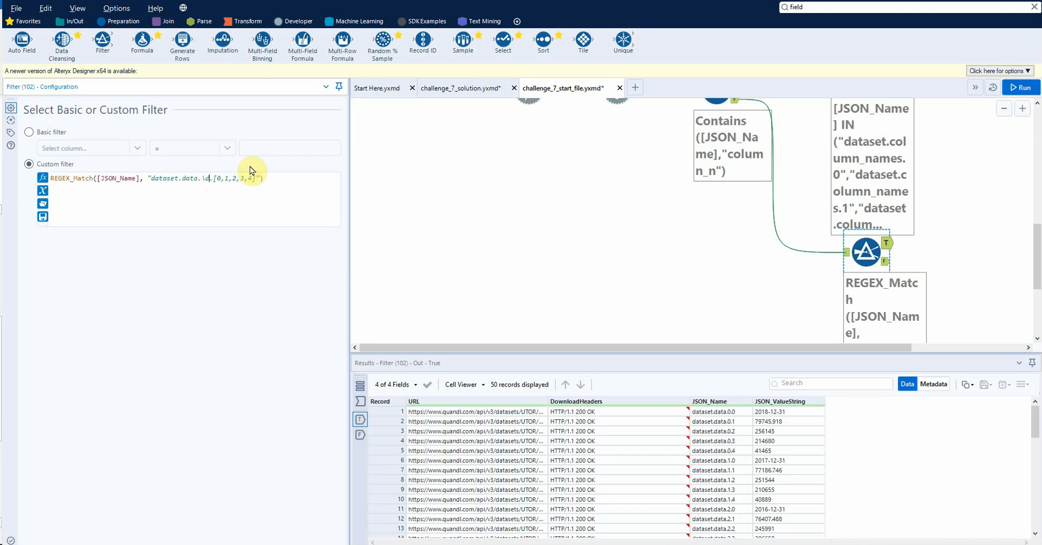
pyautogui.hotkey('ctrl', 'r')
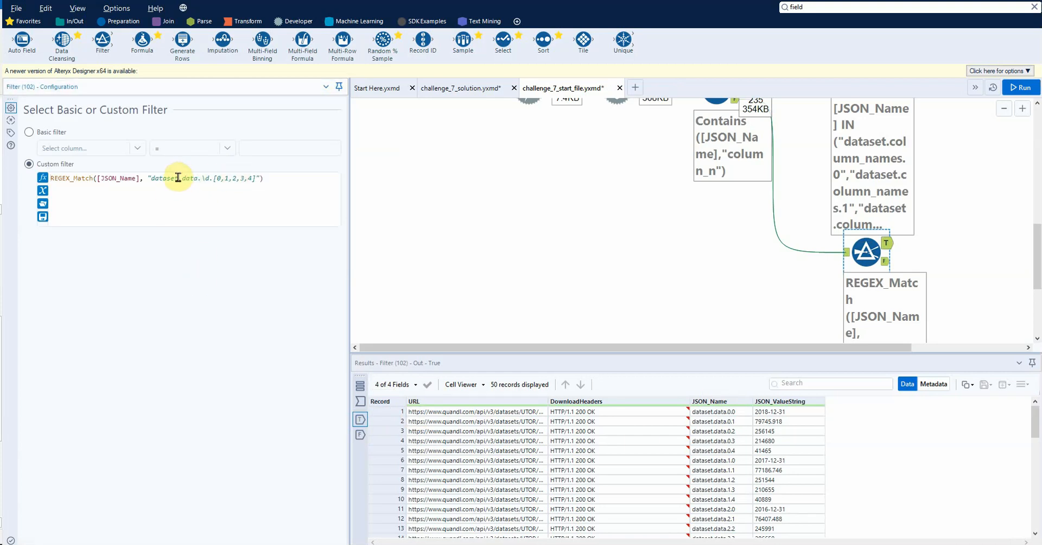
# Step: Review the dots in the regex pattern and examine the matched JSON_Name records through the end of the True output
pyautogui.moveTo(179, 178); pyautogui.dragTo(194, 178)
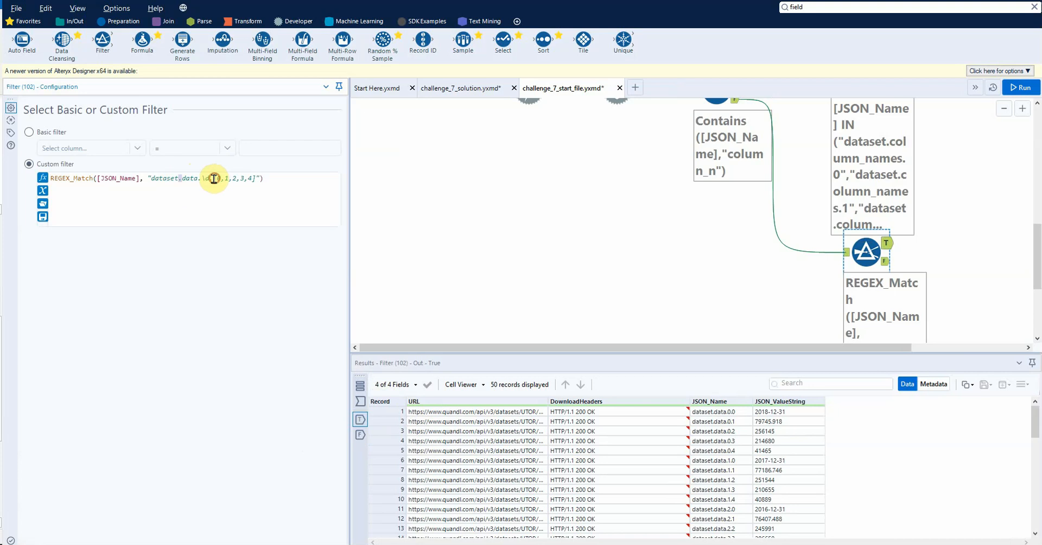
pyautogui.click(214, 179)
pyautogui.write('.')
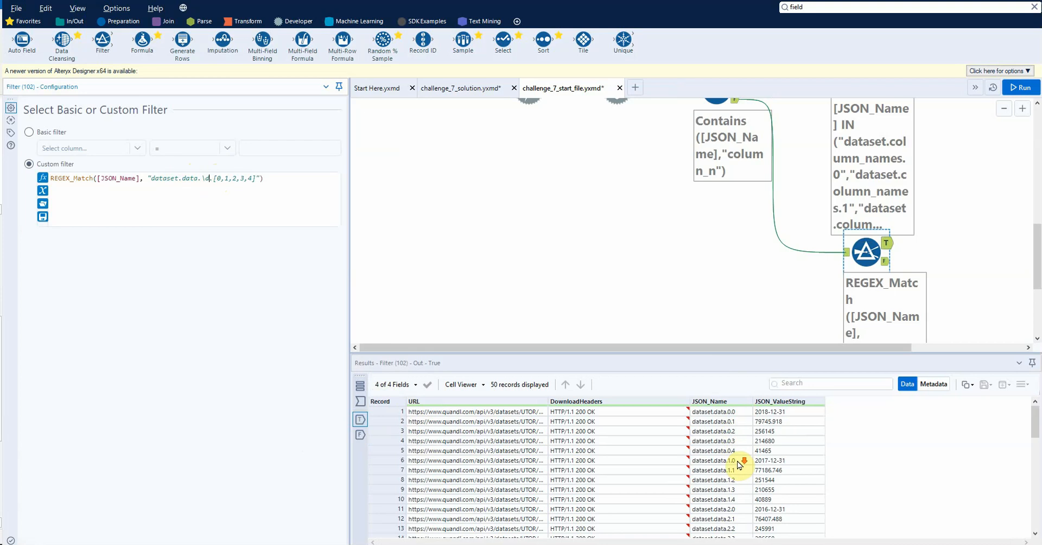
pyautogui.scroll(-10, 733, 527)
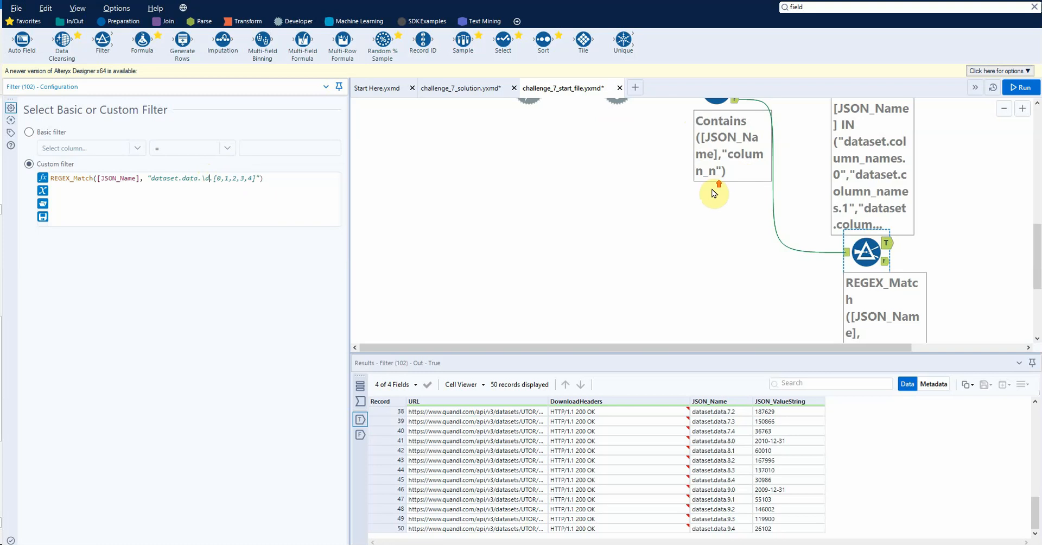
# Step: Move the third Filter slightly lower on the canvas, clear of the second Filter's annotation
pyautogui.moveTo(864, 251); pyautogui.dragTo(865, 276)
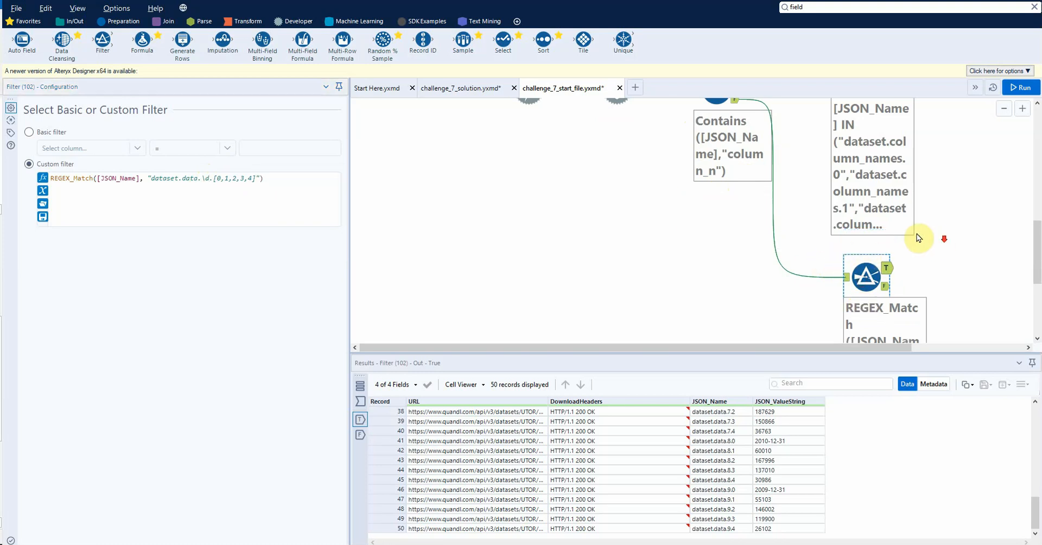
pyautogui.scroll(-3, 812, 250)
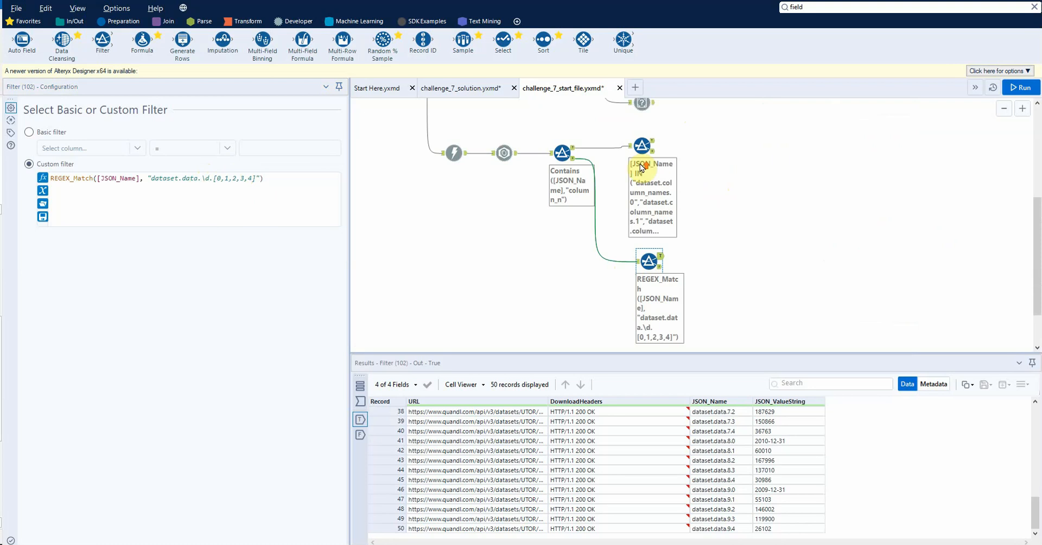
pyautogui.scroll(1, 640, 165)
pyautogui.scroll(-1, 639, 163)
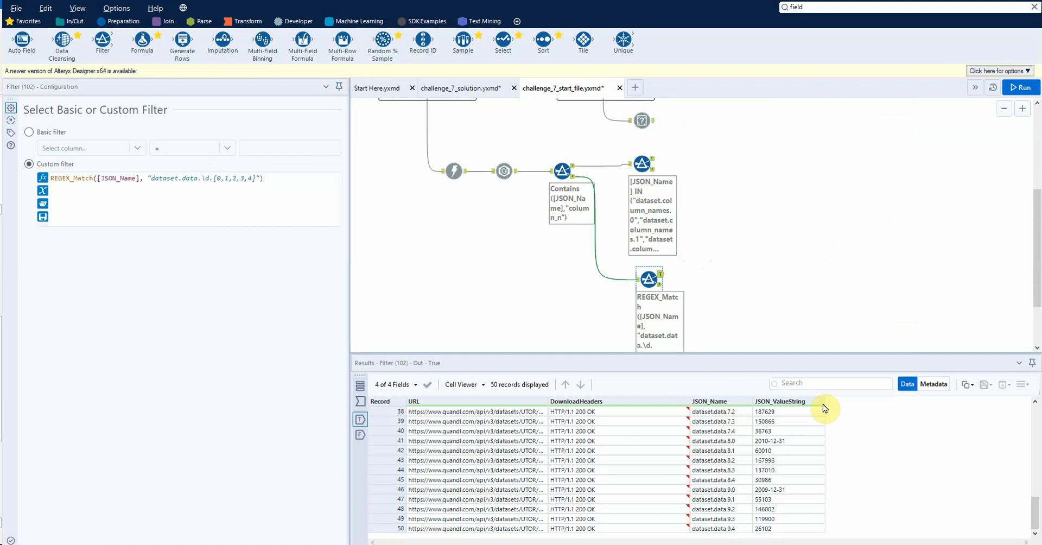
# Step: Compare the column names in the second Filter's True output with the dataset.data rows in the third Filter's True output
pyautogui.click(646, 170)
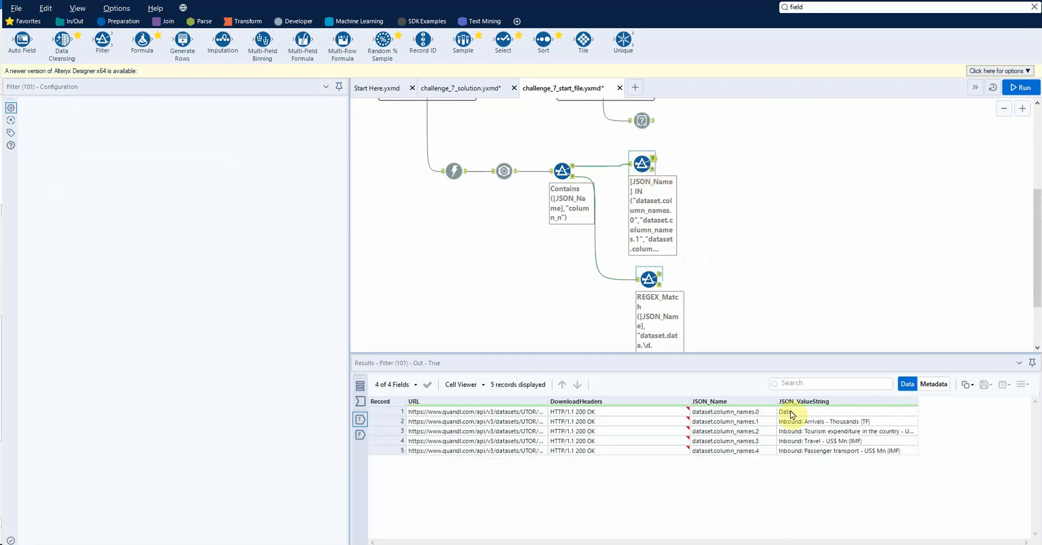
pyautogui.click(646, 282)
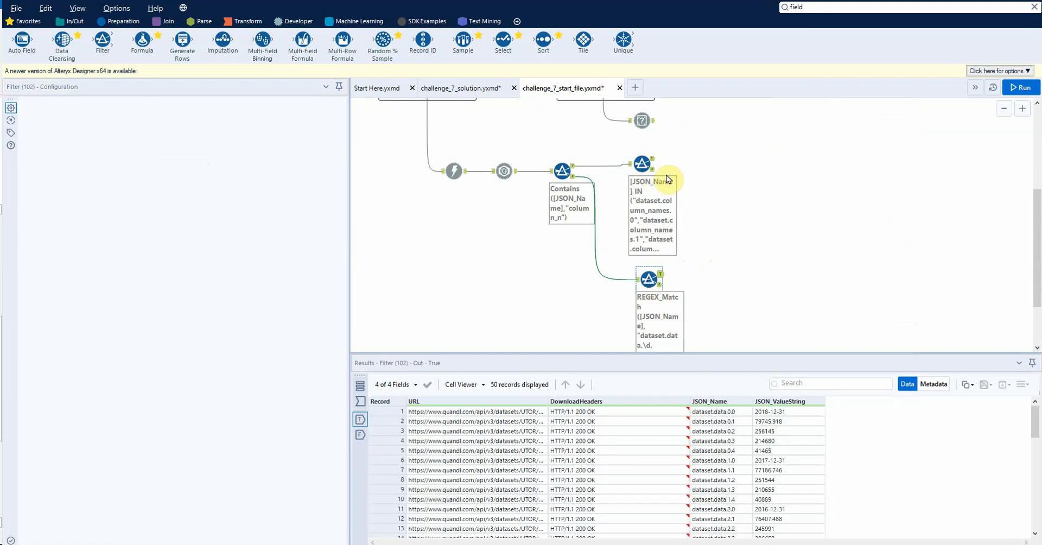
pyautogui.click(248, 23)
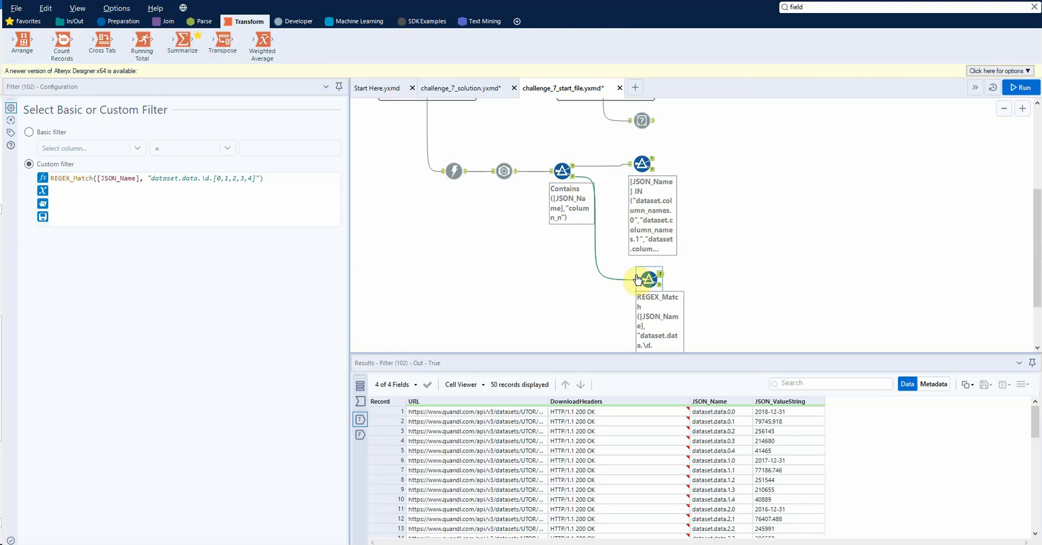
pyautogui.click(643, 169)
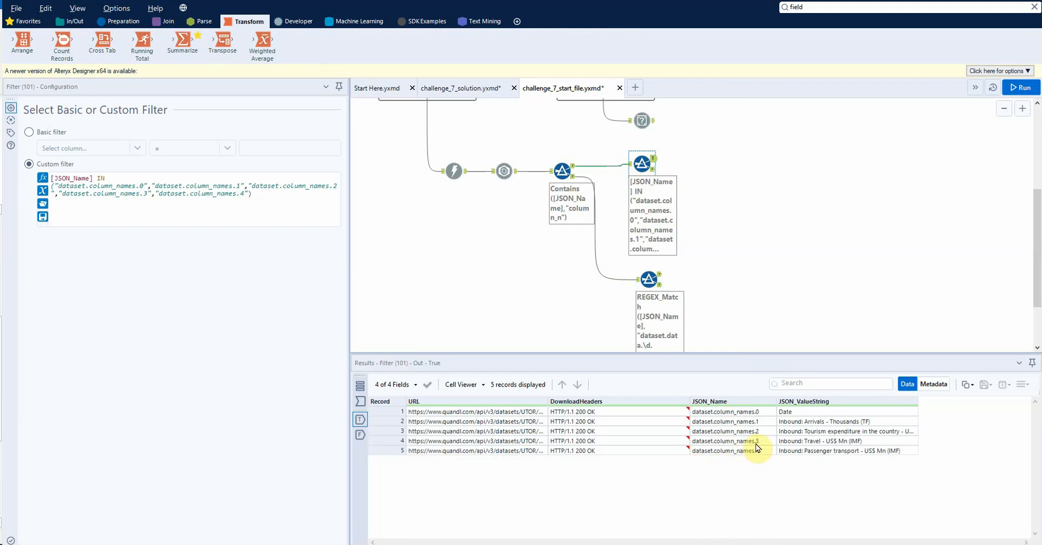
pyautogui.click(649, 280)
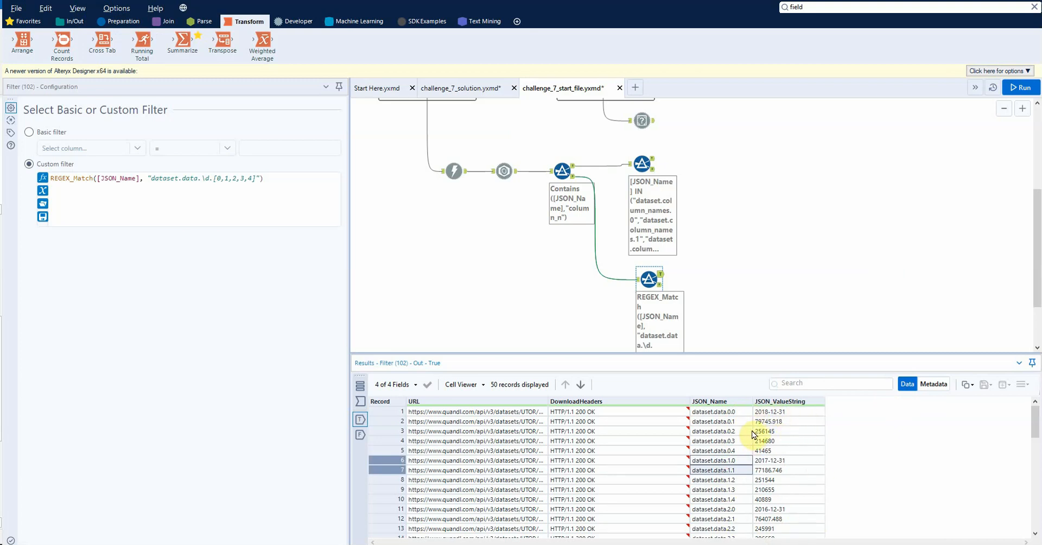
pyautogui.click(790, 421)
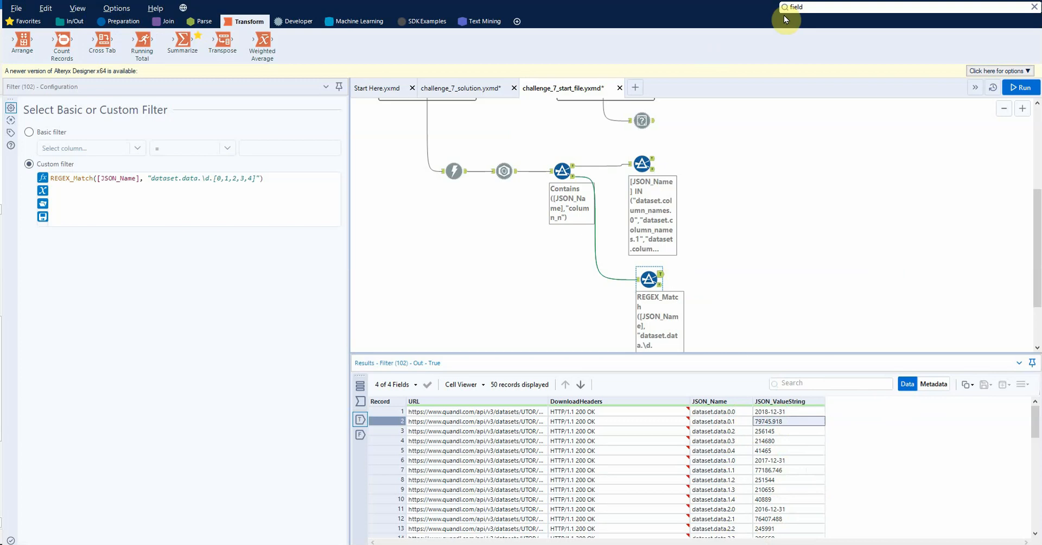
# Step: Add a RegEx tool connected to the third Filter's True output
pyautogui.click(819, 12)
pyautogui.write('rege')
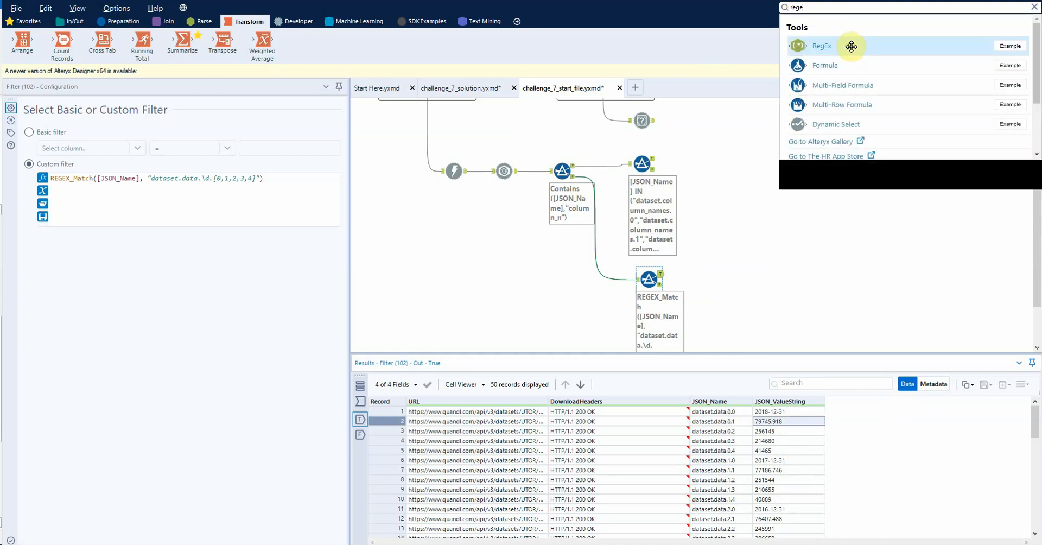
pyautogui.moveTo(853, 46); pyautogui.dragTo(701, 274)
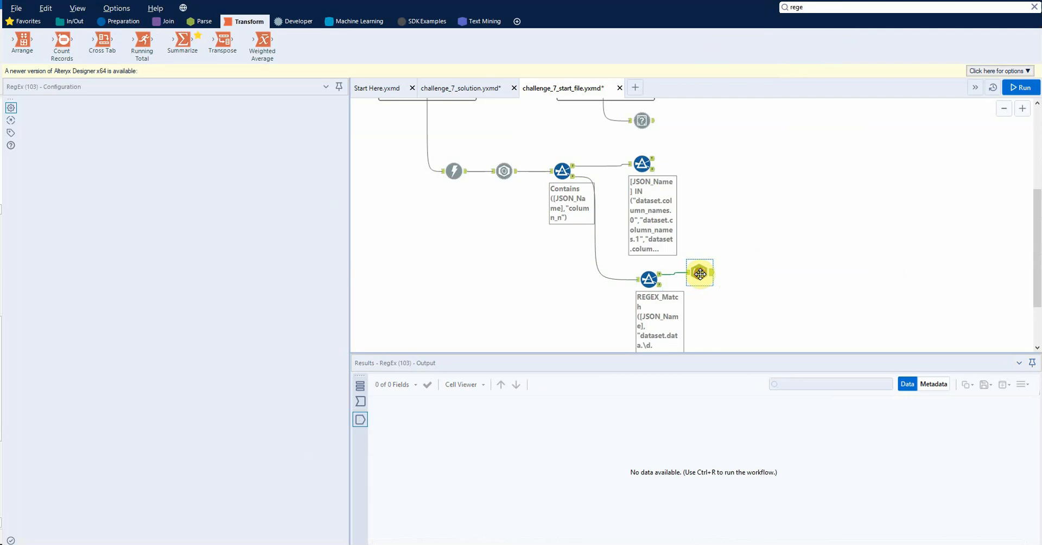
pyautogui.click(651, 280)
pyautogui.click(699, 272)
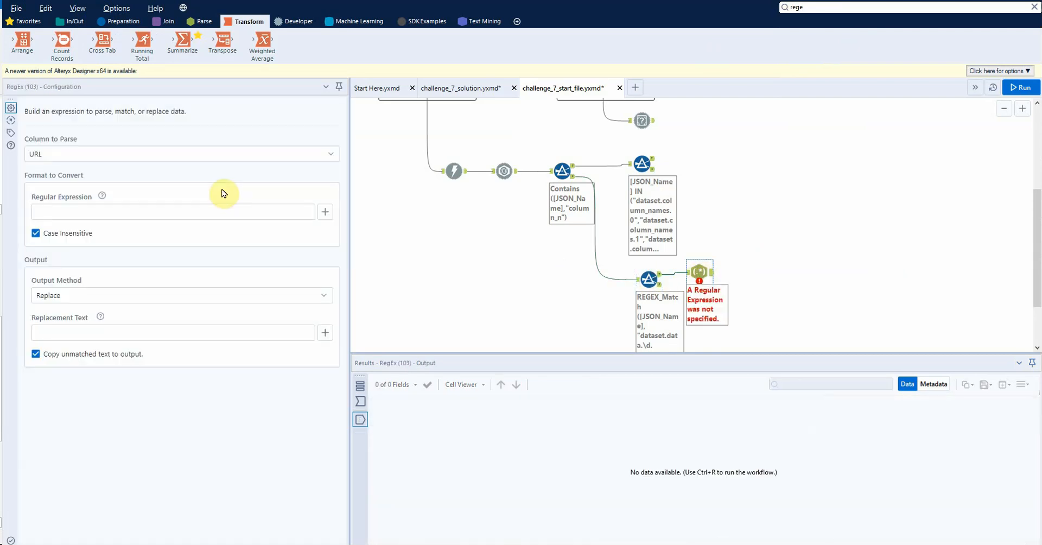
# Step: Set the RegEx tool to parse the JSON_Name column with the Parse output method, and display its input records
pyautogui.click(122, 154)
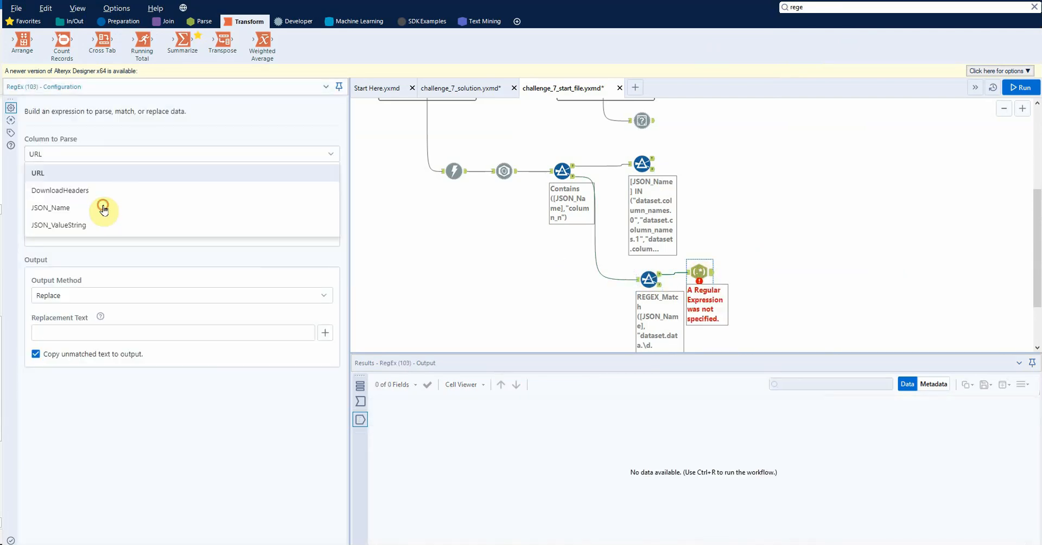
pyautogui.click(114, 204)
pyautogui.click(87, 297)
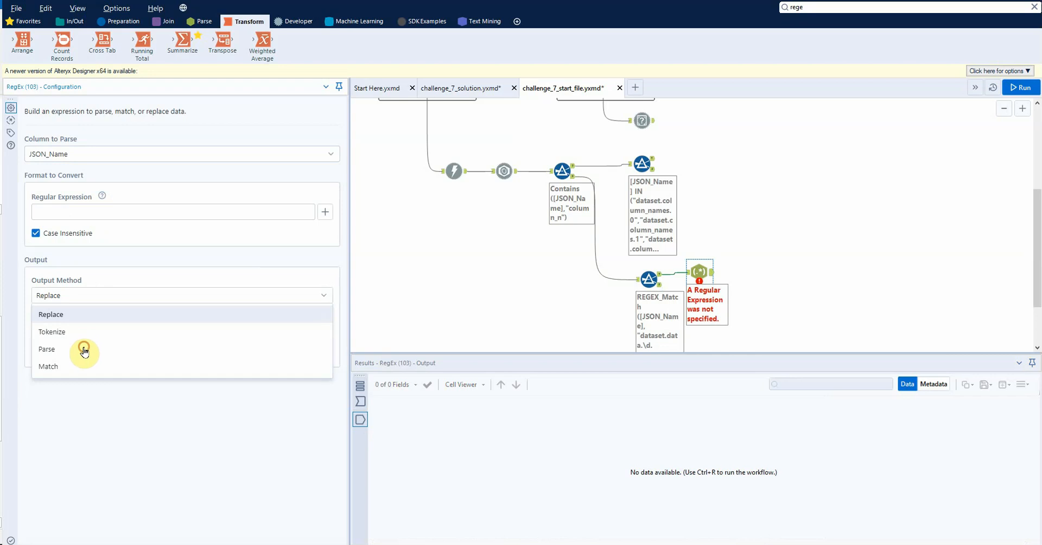
pyautogui.click(84, 347)
pyautogui.click(86, 298)
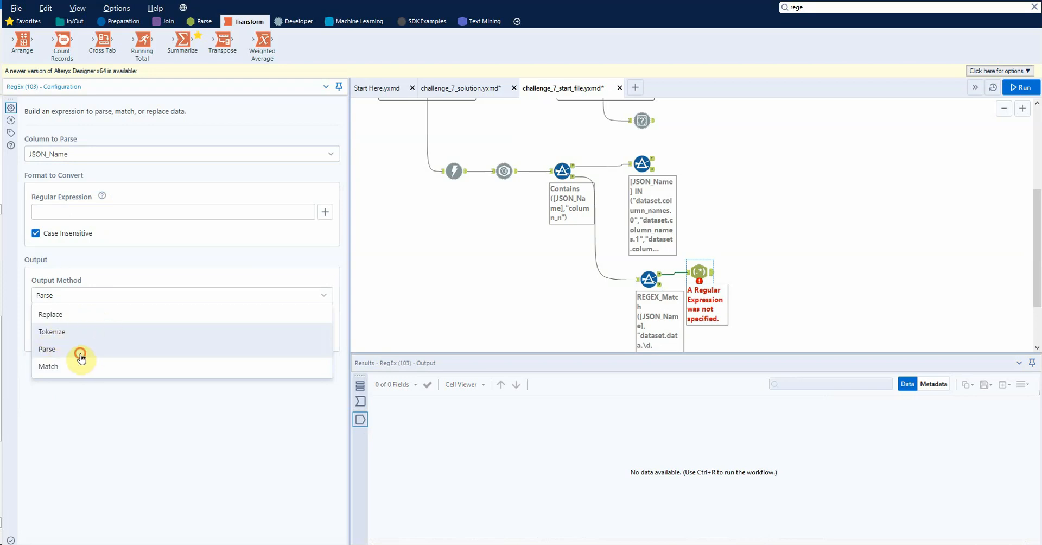
pyautogui.click(60, 349)
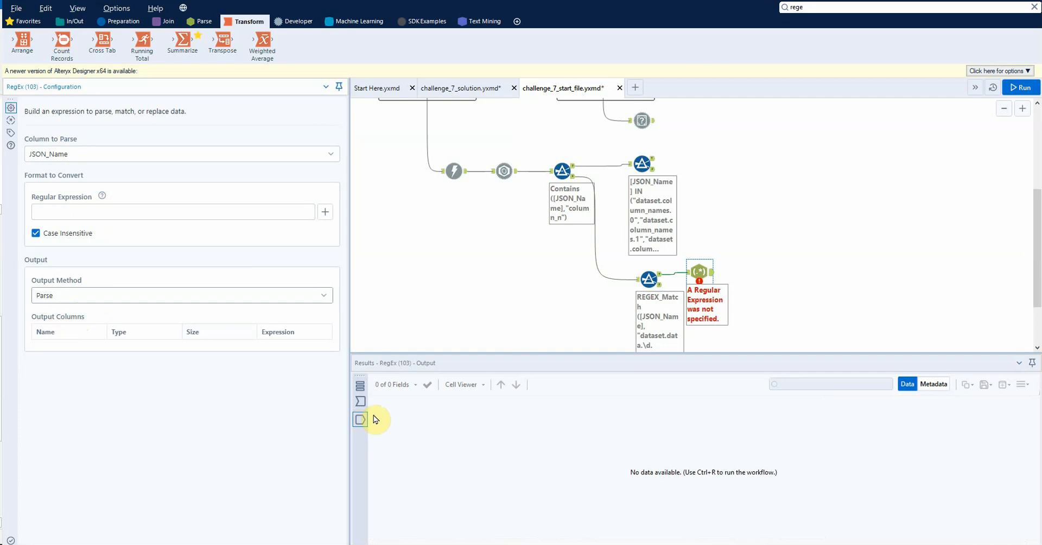
pyautogui.click(360, 401)
pyautogui.click(79, 296)
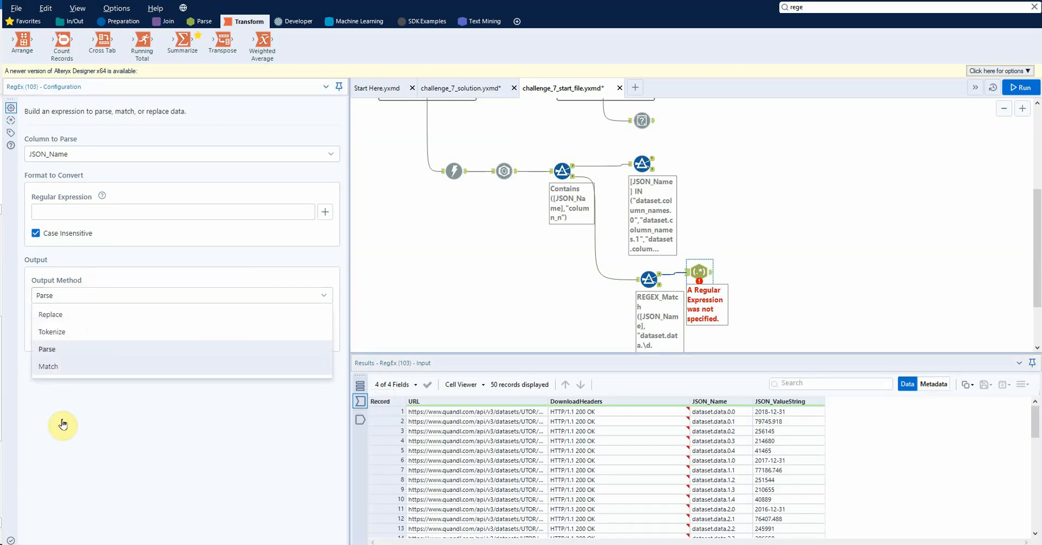
pyautogui.click(98, 344)
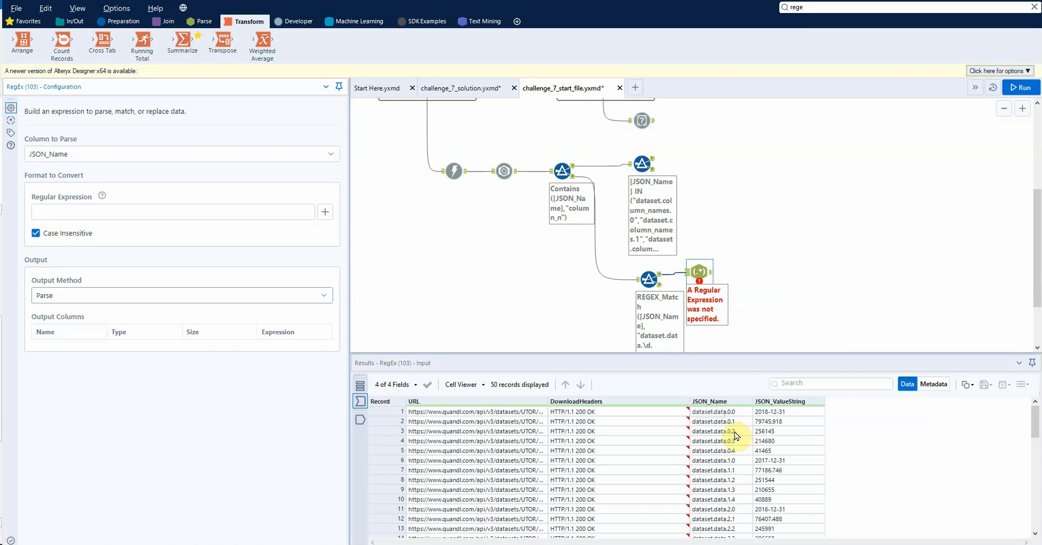
# Step: Enter the regular expression "dataset.data.(\d).(\d)" to extract the row and column indices, and run the workflow
pyautogui.click(73, 214)
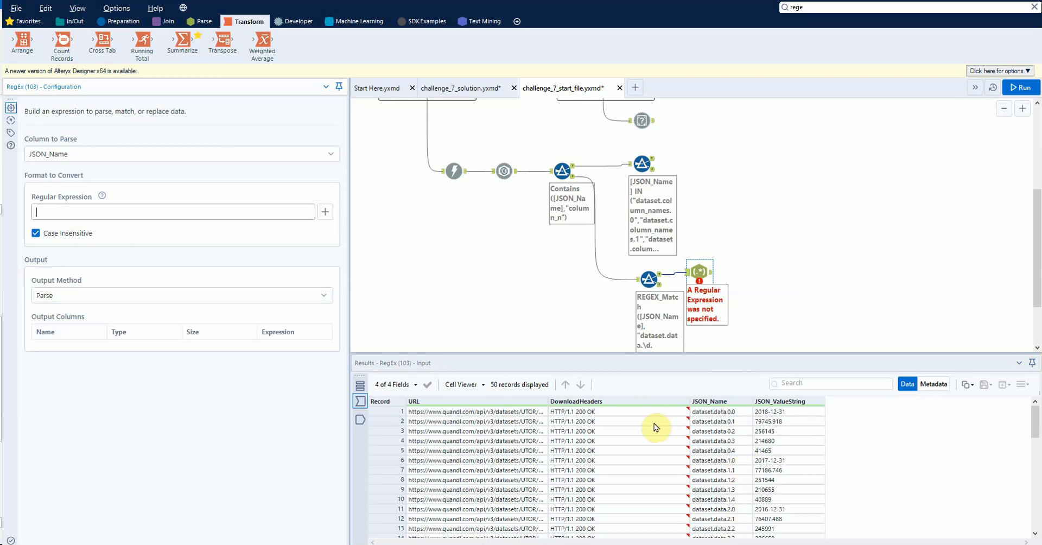
pyautogui.click(733, 416)
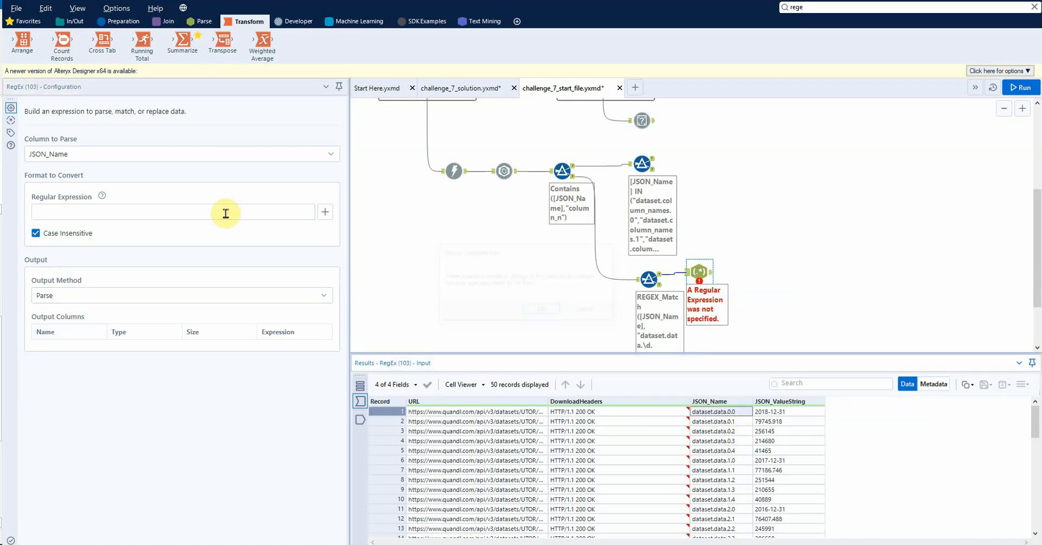
pyautogui.click(163, 216)
pyautogui.click(75, 214)
pyautogui.write('dataset.data.0.0')
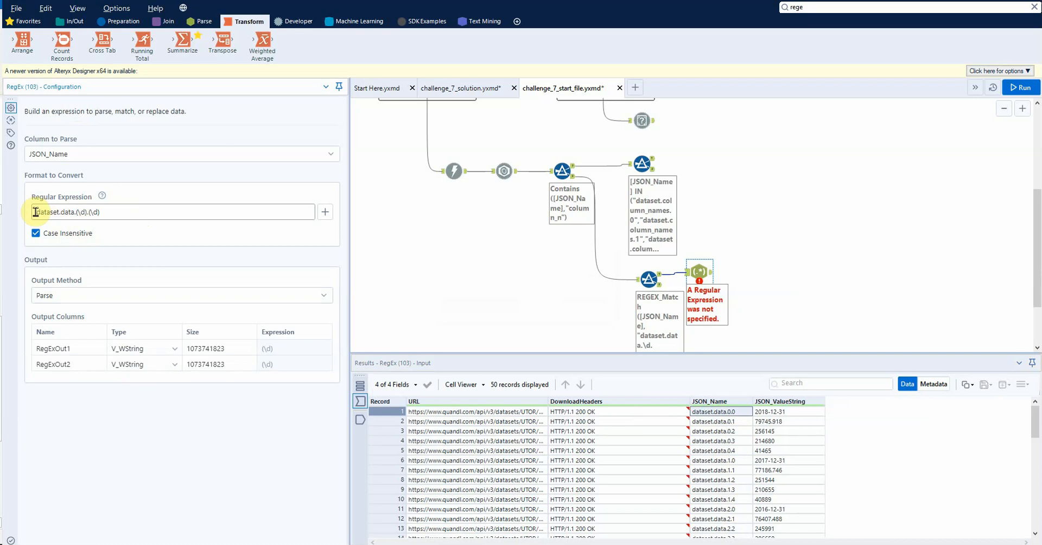
pyautogui.moveTo(35, 211); pyautogui.dragTo(112, 222)
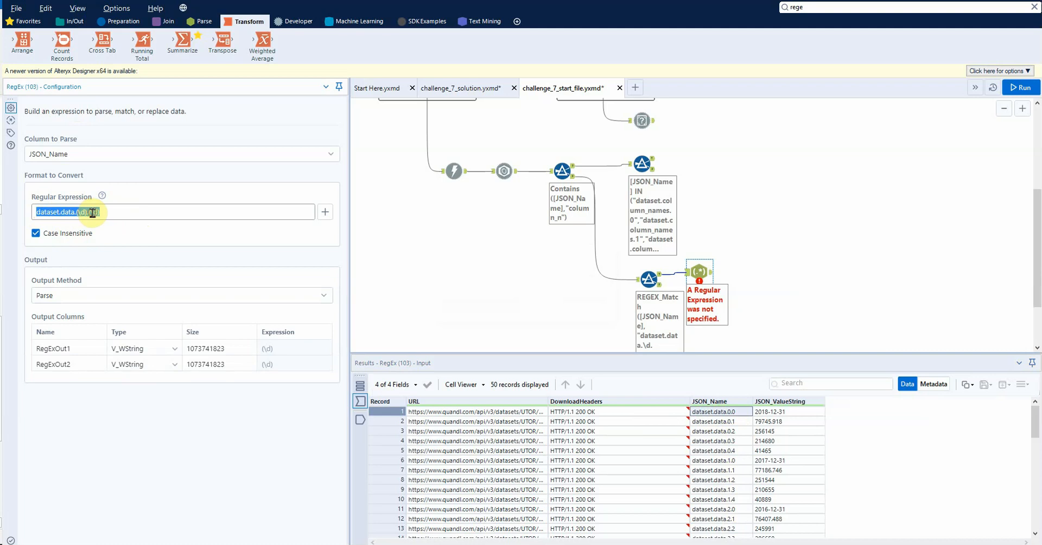
pyautogui.click(125, 214)
pyautogui.hotkey('ctrl', 'r')
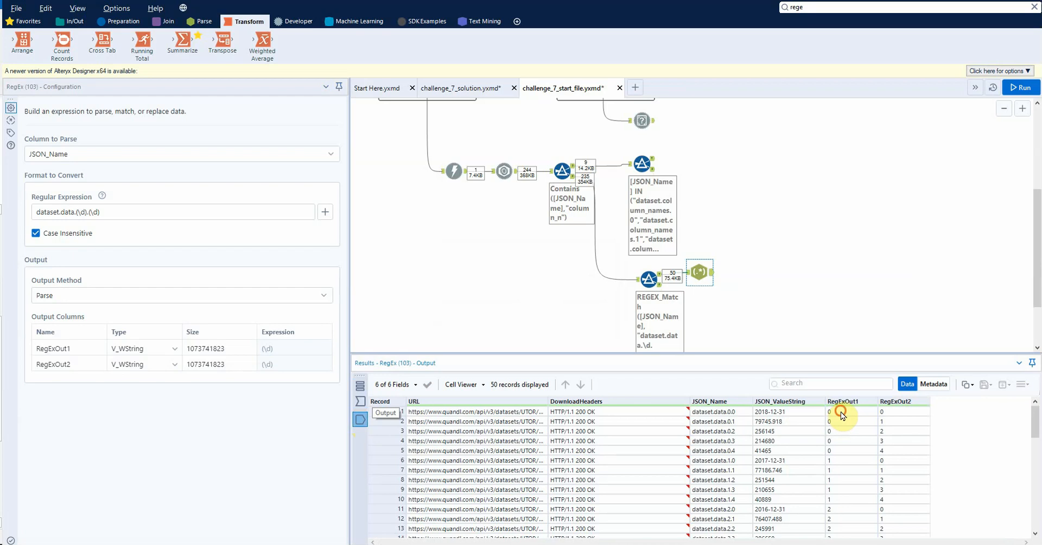
# Step: Compare the RegExOut1 and RegExOut2 columns with the column names in the second Filter's True output
pyautogui.click(841, 414)
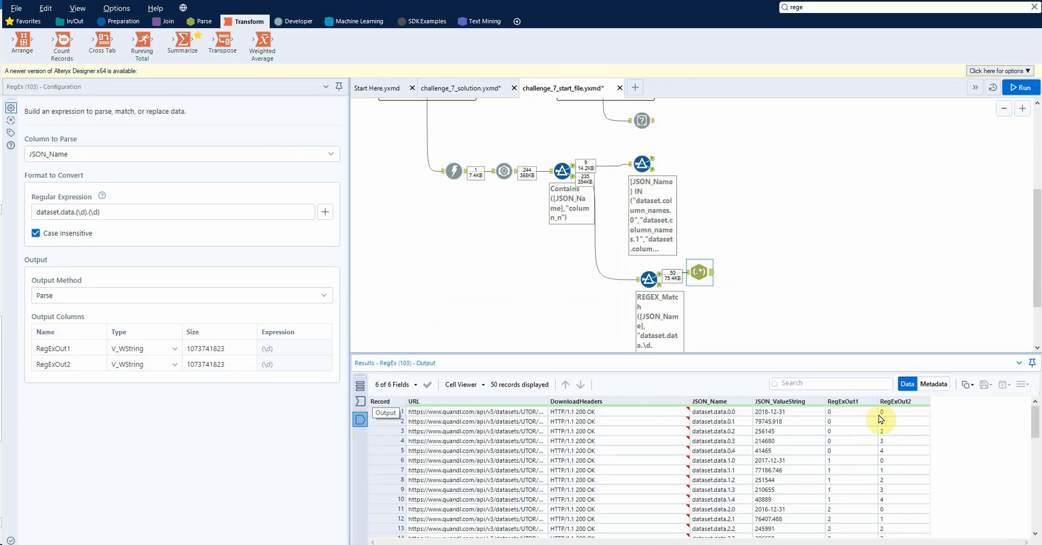
pyautogui.click(643, 163)
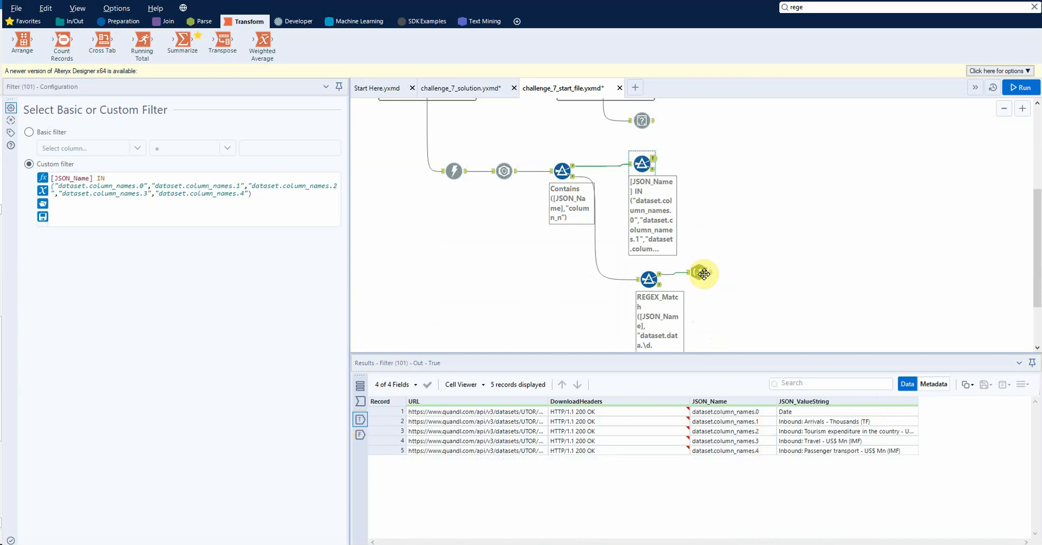
pyautogui.click(704, 273)
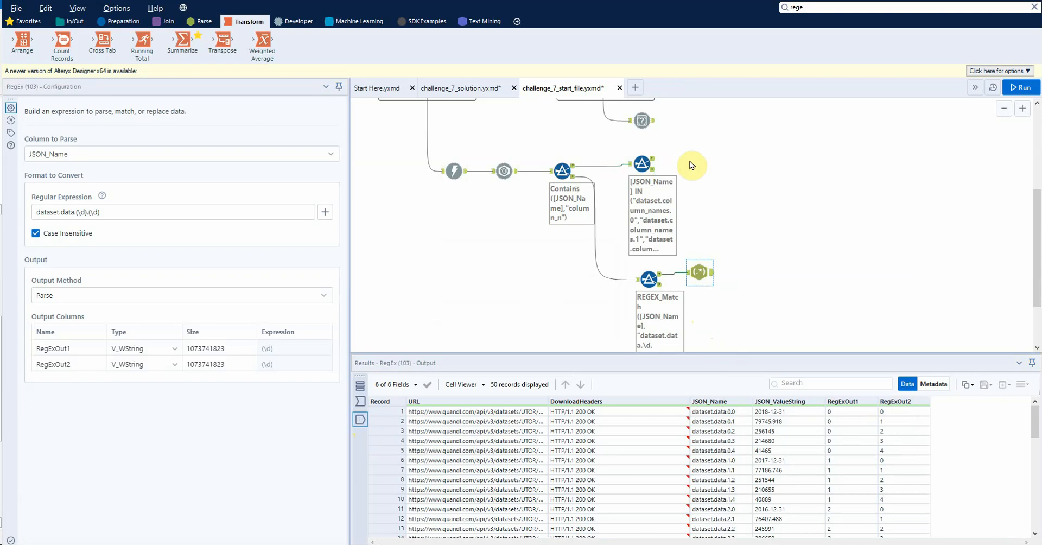
pyautogui.click(723, 169)
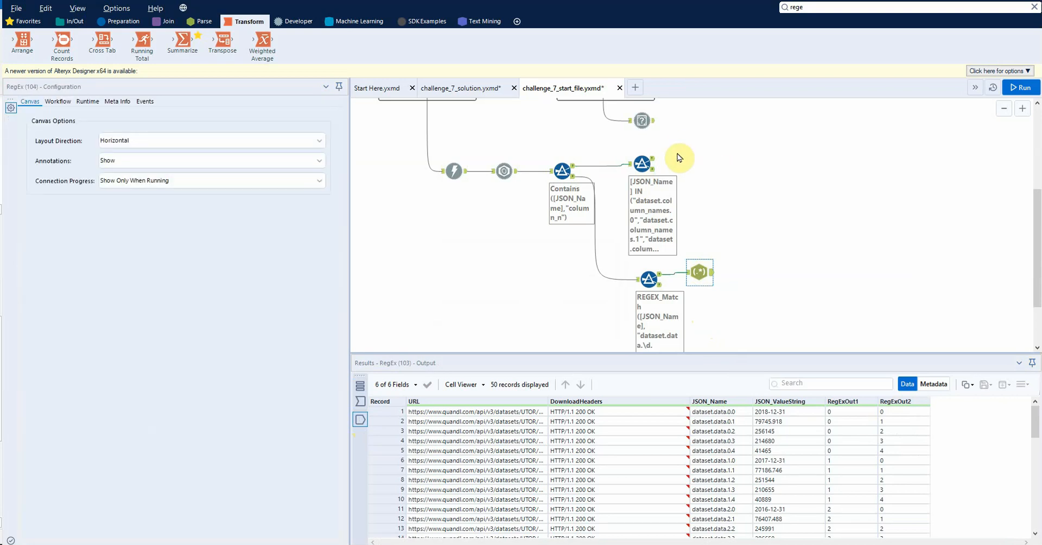
pyautogui.hotkey('ctrl', 'v')
pyautogui.click(721, 171)
pyautogui.press('Delete')
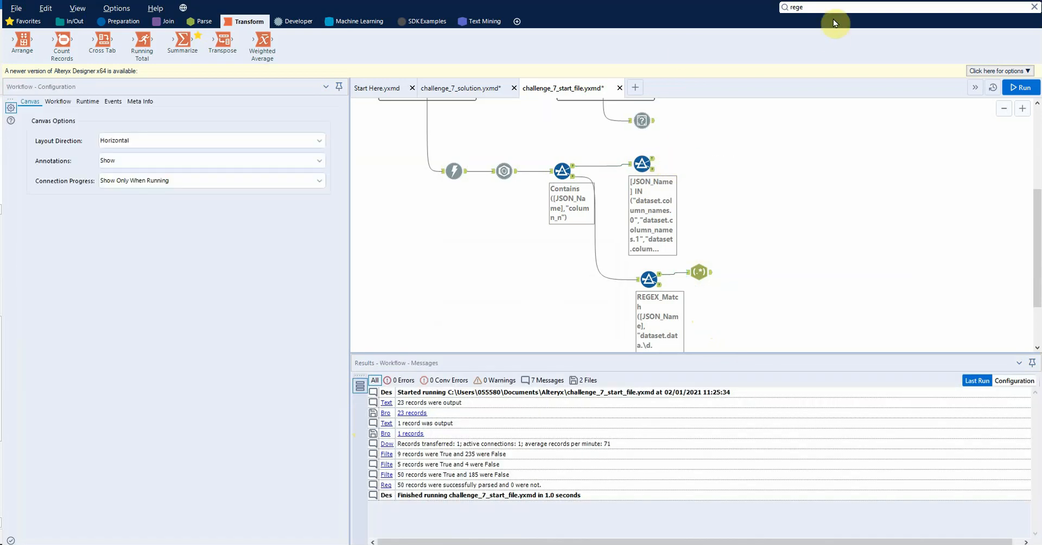
# Step: Add a new RegEx tool to the second Filter's True output and examine the column-name records feeding it
pyautogui.click(835, 7)
pyautogui.moveTo(822, 45); pyautogui.dragTo(701, 158)
pyautogui.click(643, 163)
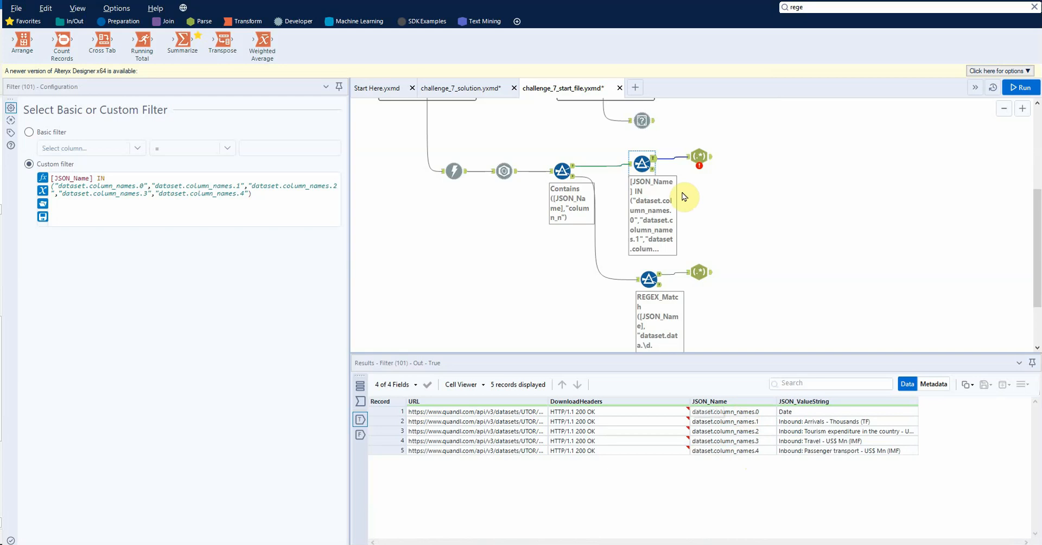
pyautogui.click(699, 156)
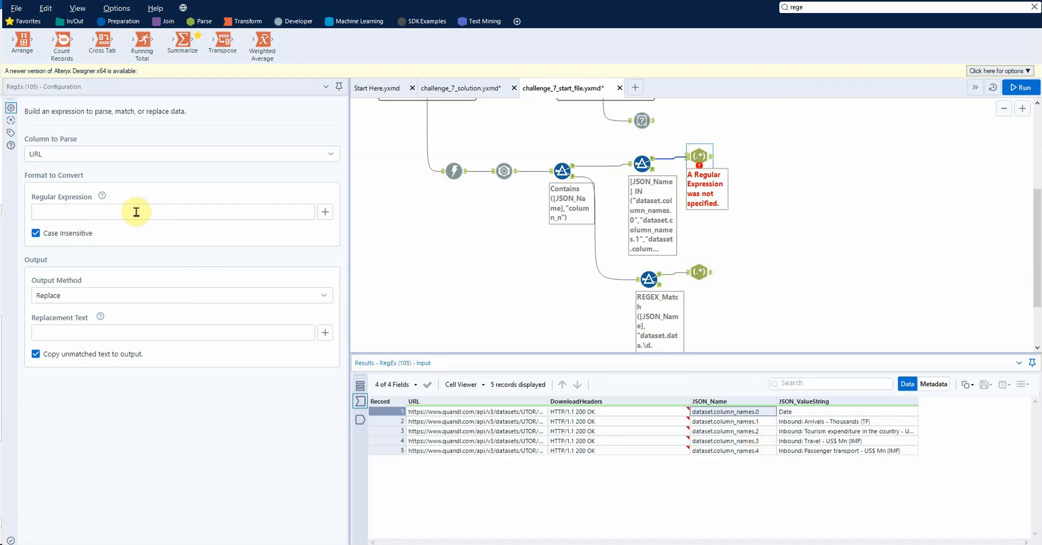
# Step: Enter the regular expression "dataset.column_names.(\d)" in the new RegEx tool, set its output method to Parse, and run the workflow
pyautogui.click(137, 212)
pyautogui.write('dataset.column_names.(\\d)')
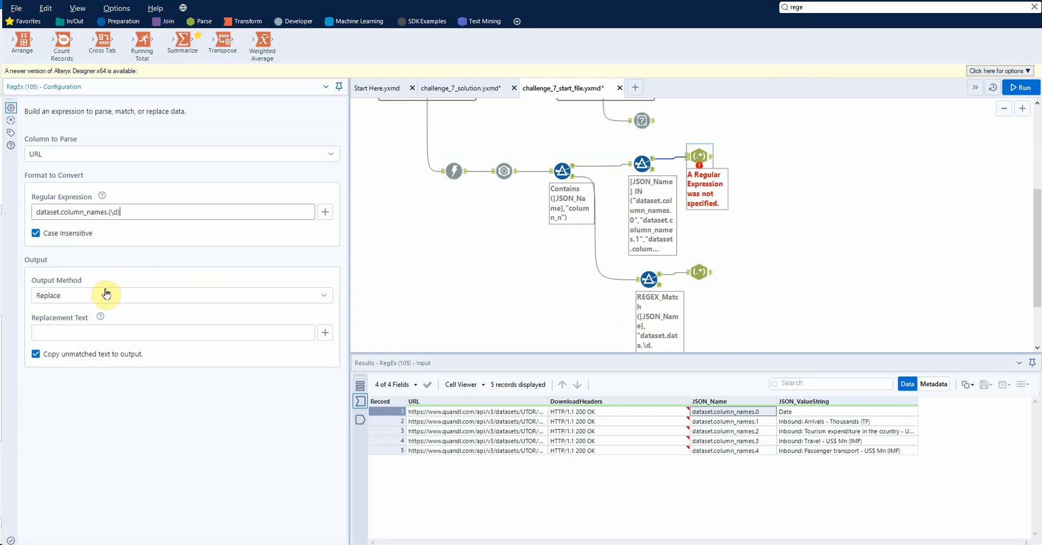
pyautogui.click(103, 296)
pyautogui.click(80, 347)
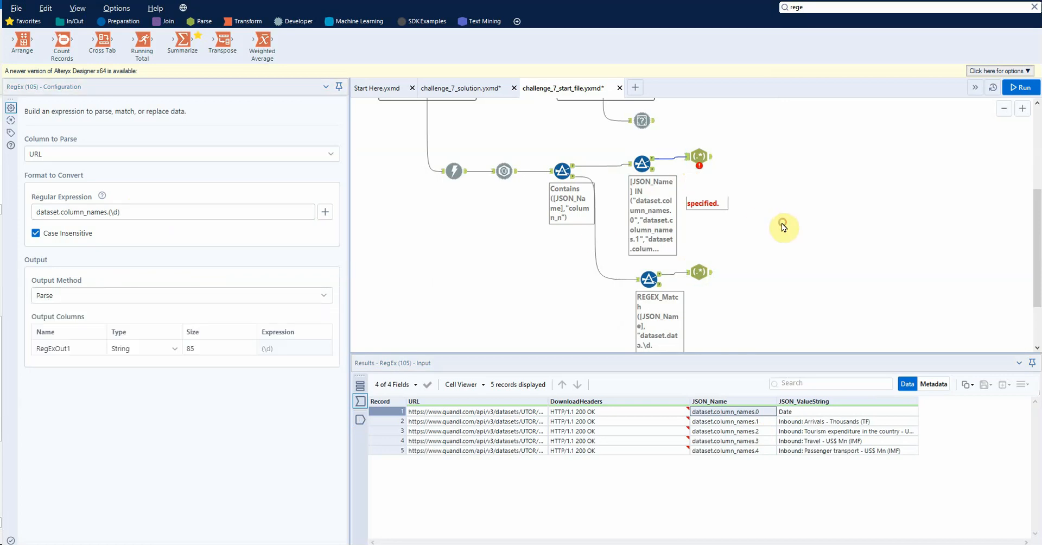
pyautogui.hotkey('ctrl', 'r')
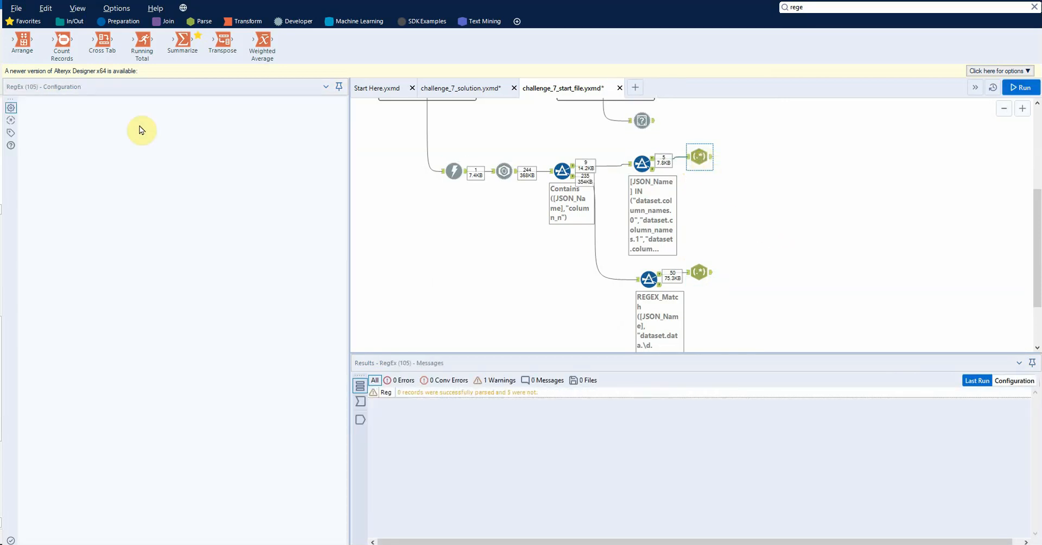
# Step: Change the new RegEx tool's column to parse to JSON_Name, rerun the workflow, and display the tool's output
pyautogui.click(99, 152)
pyautogui.click(98, 211)
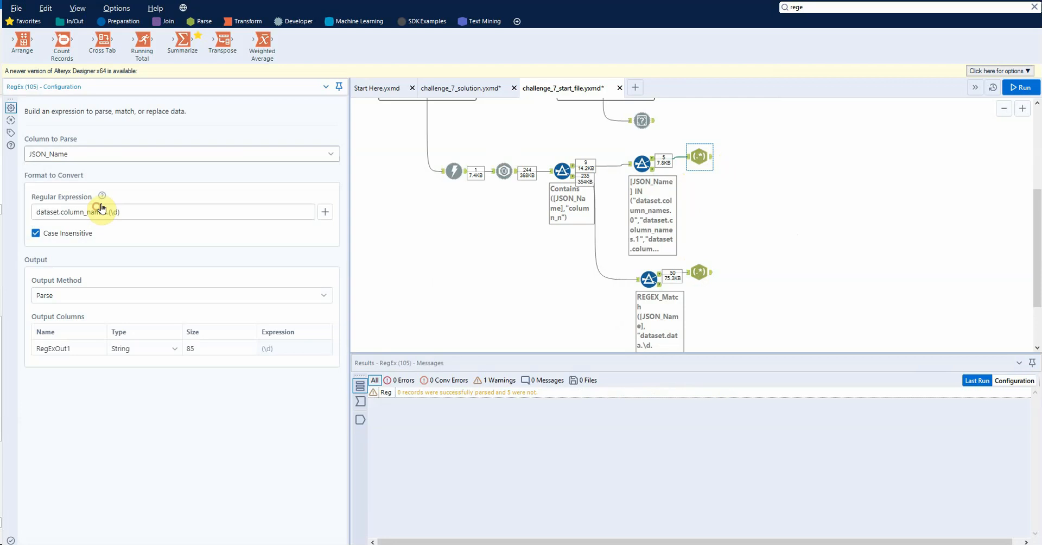
pyautogui.click(718, 177)
pyautogui.hotkey('ctrl', 'r')
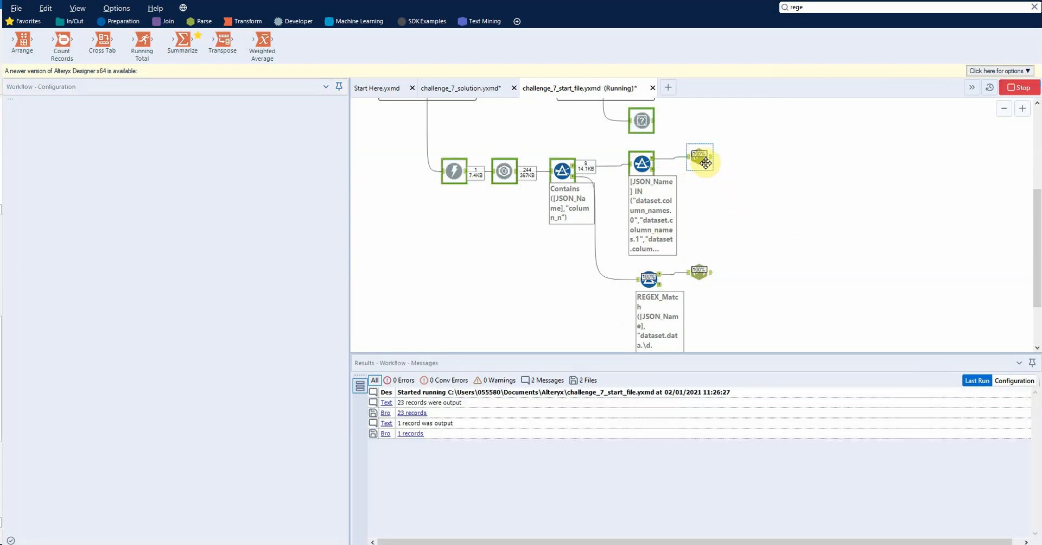
pyautogui.click(699, 156)
pyautogui.click(363, 420)
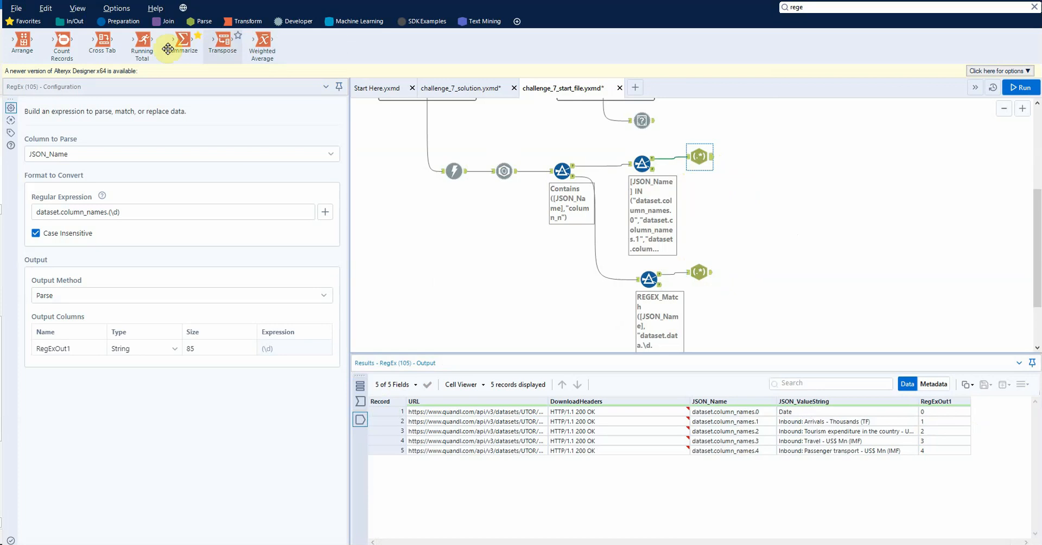
# Step: Add a Cross Tab after the column-names RegEx, with RegExOut1 as headers, JSON_ValueString as values, and First as the aggregation method
pyautogui.moveTo(103, 45); pyautogui.dragTo(758, 157)
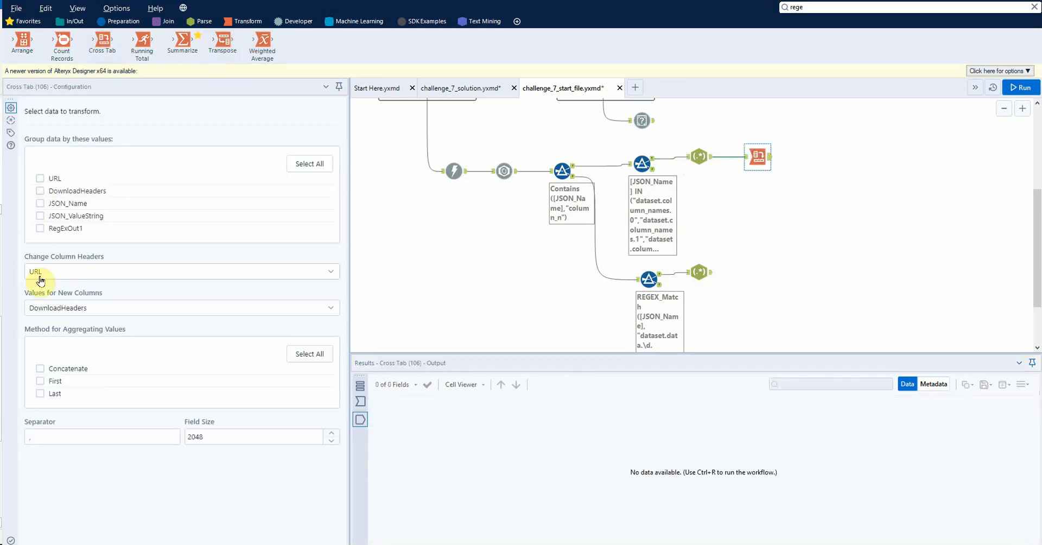
pyautogui.click(363, 401)
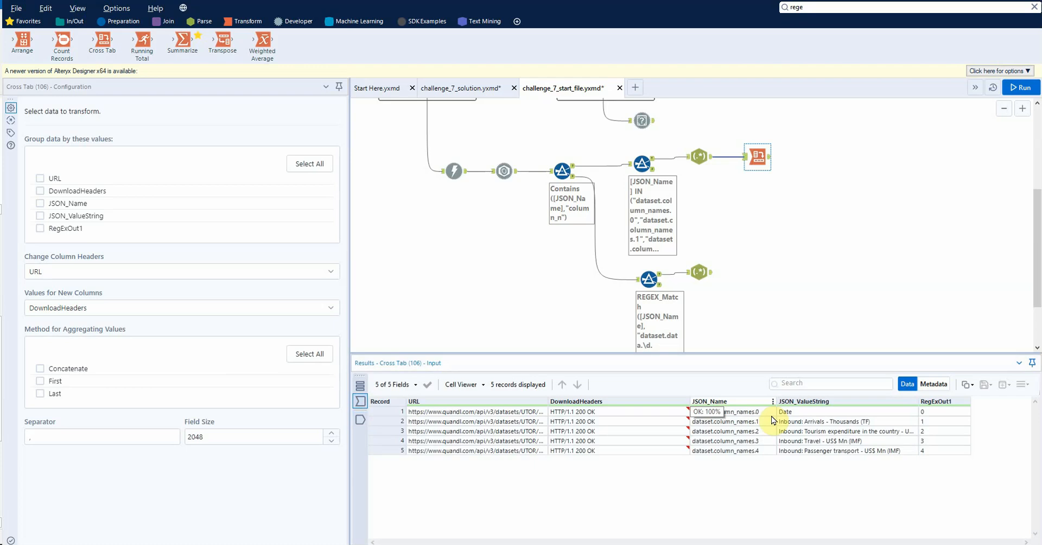
pyautogui.click(76, 272)
pyautogui.click(70, 359)
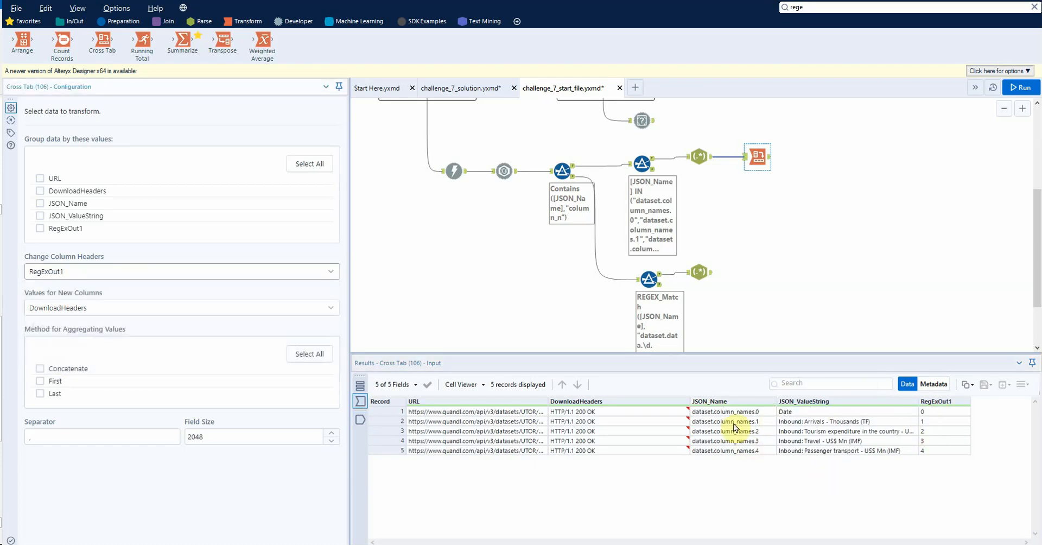
pyautogui.click(171, 311)
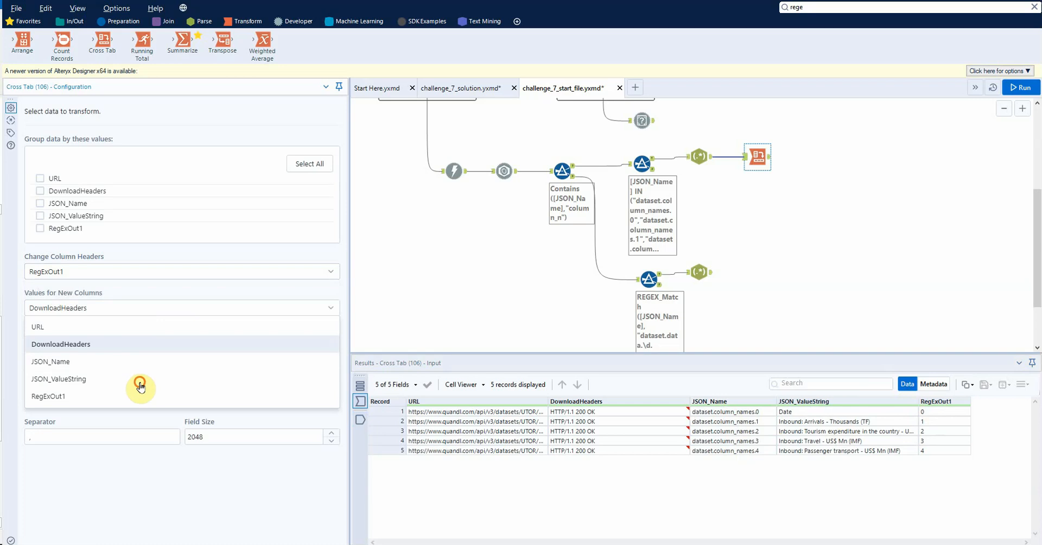
pyautogui.click(140, 380)
pyautogui.click(39, 382)
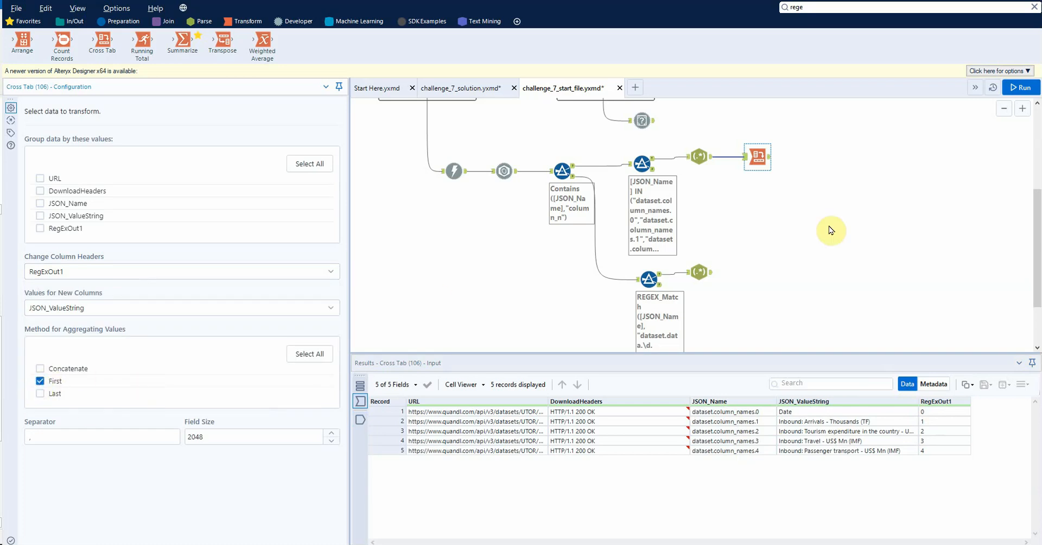
# Step: Add a Cross Tab after the data-rows RegEx, grouped by RegExOut1, with RegExOut2 as column headers and JSON_ValueString as values
pyautogui.moveTo(102, 39); pyautogui.dragTo(765, 272)
pyautogui.click(763, 273)
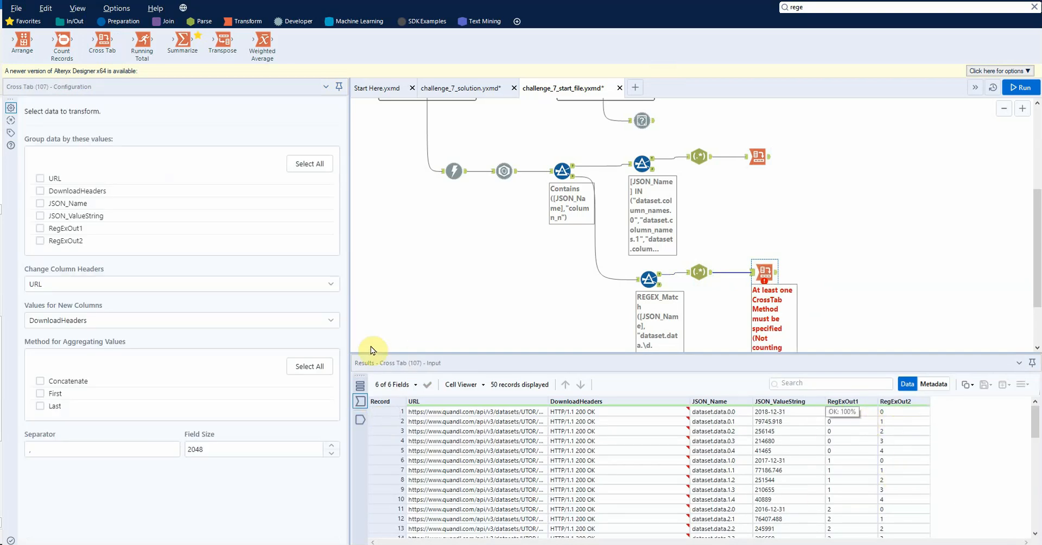
pyautogui.click(274, 283)
pyautogui.click(263, 388)
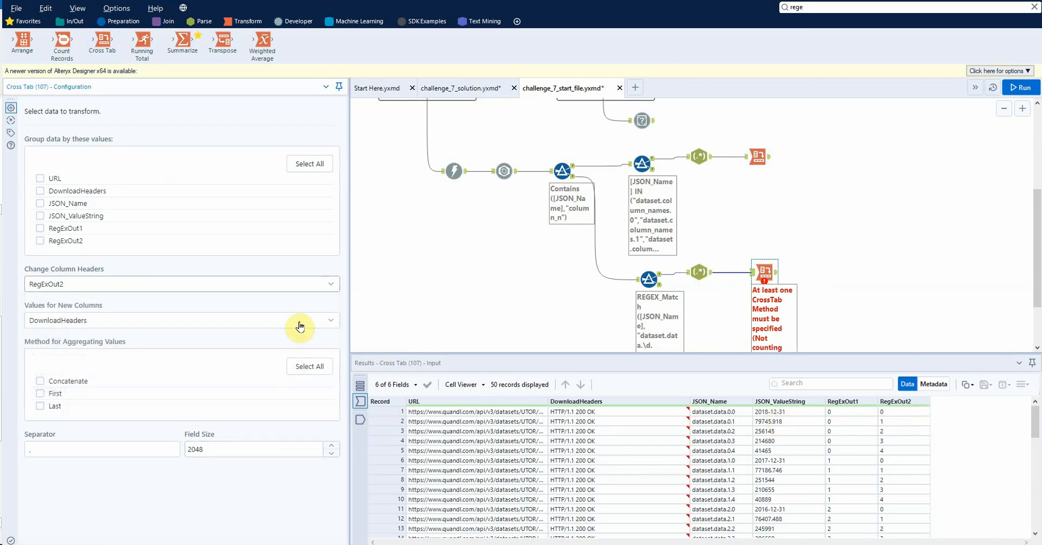
pyautogui.click(300, 321)
pyautogui.click(181, 395)
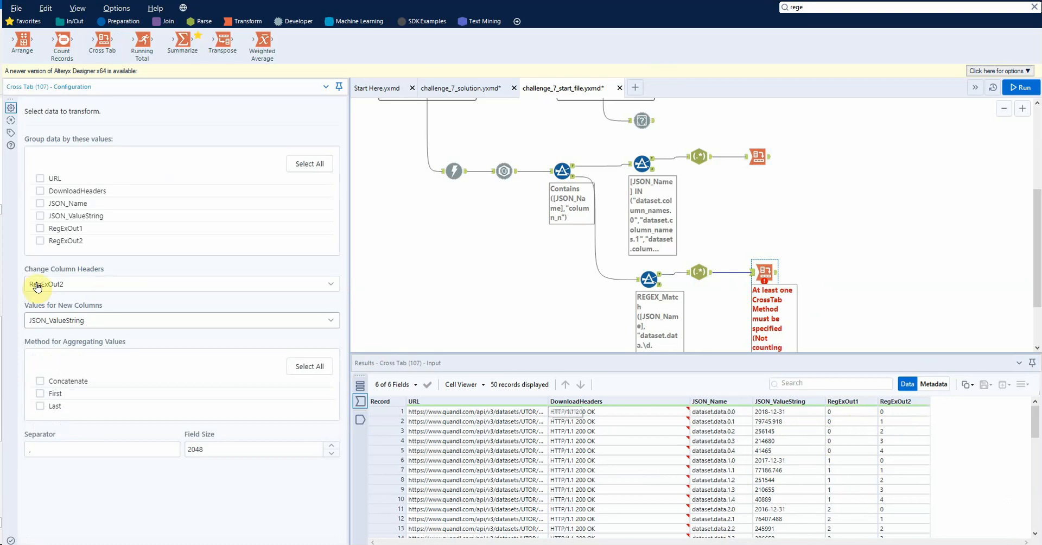
pyautogui.click(39, 228)
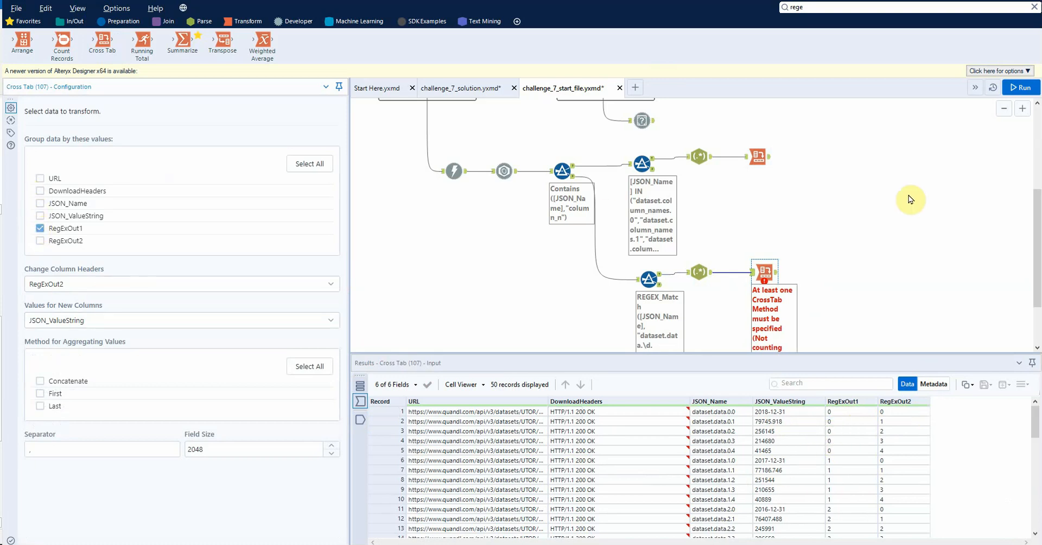
# Step: Set the data-rows Cross Tab's aggregation method to First, run the workflow, and display the tool's output
pyautogui.click(891, 207)
pyautogui.hotkey('ctrl', 'r')
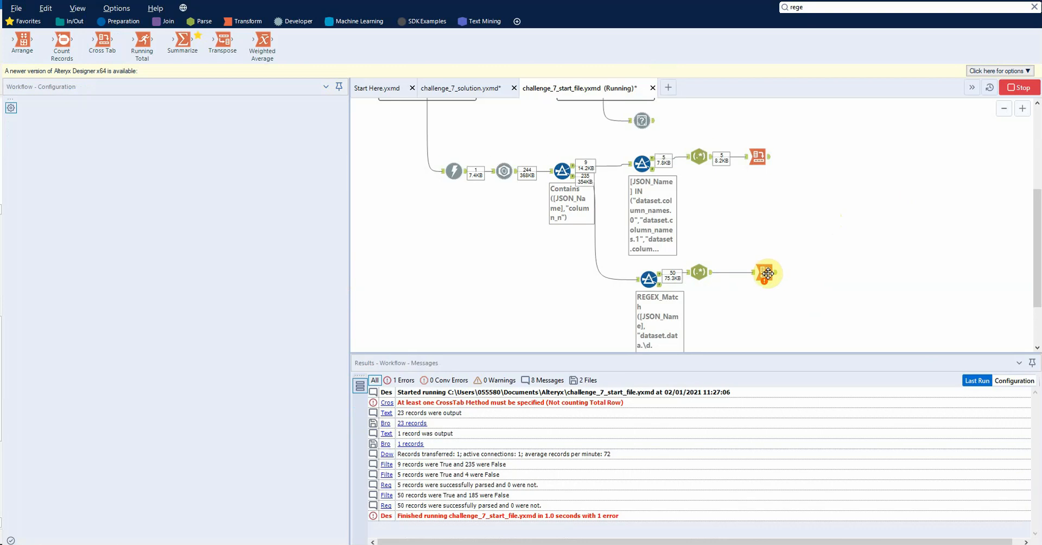
pyautogui.click(765, 272)
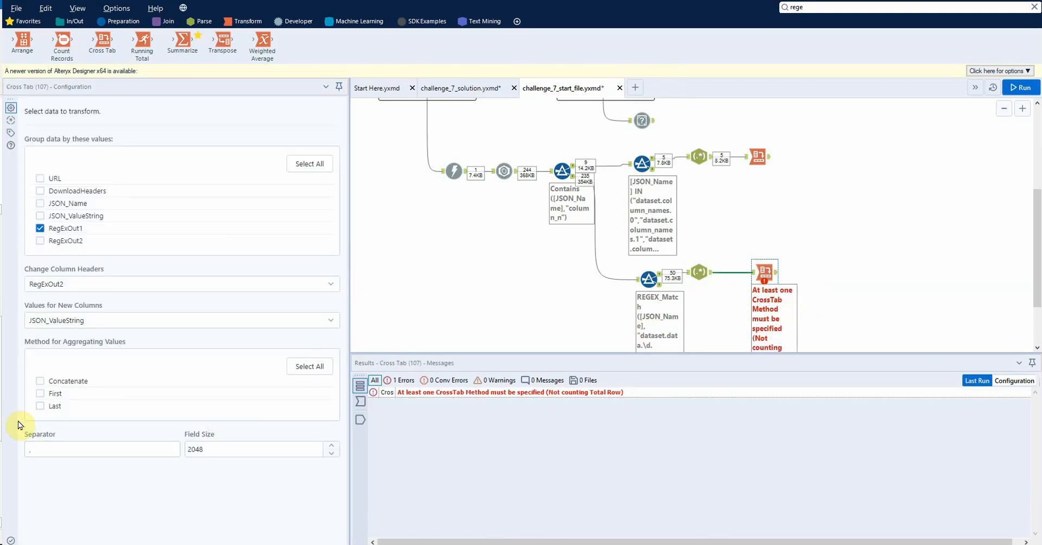
pyautogui.click(41, 395)
pyautogui.click(473, 310)
pyautogui.hotkey('ctrl', 'r')
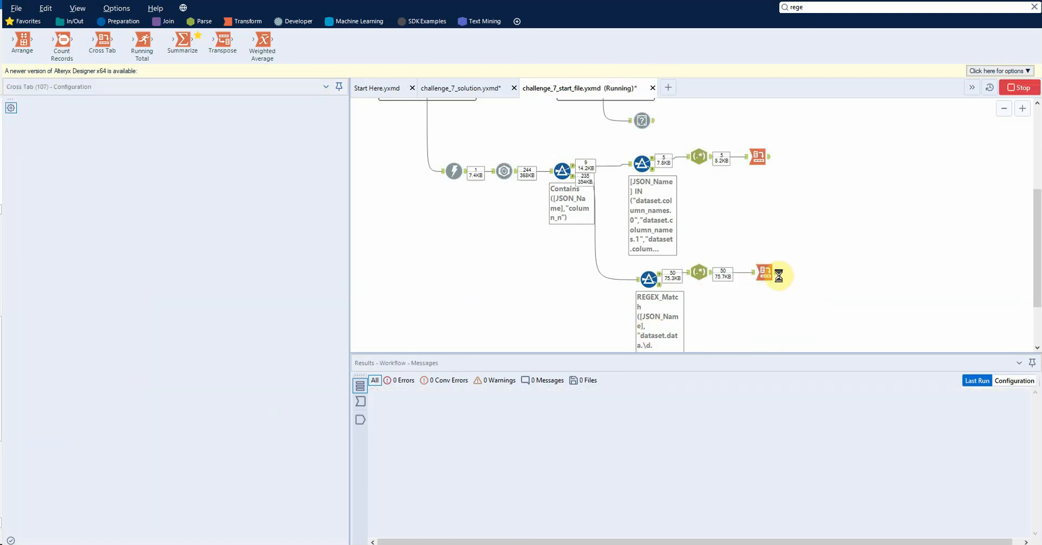
pyautogui.click(765, 272)
pyautogui.click(363, 422)
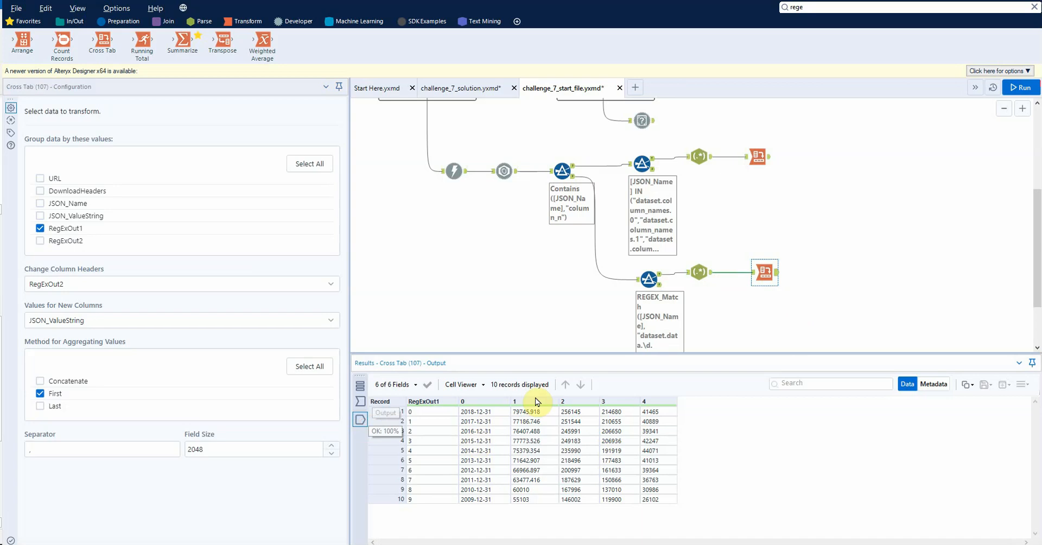
# Step: Add a Union joining the column-names Cross Tab and the data-rows Cross Tab outputs, run the workflow, and display the combined output
pyautogui.click(758, 156)
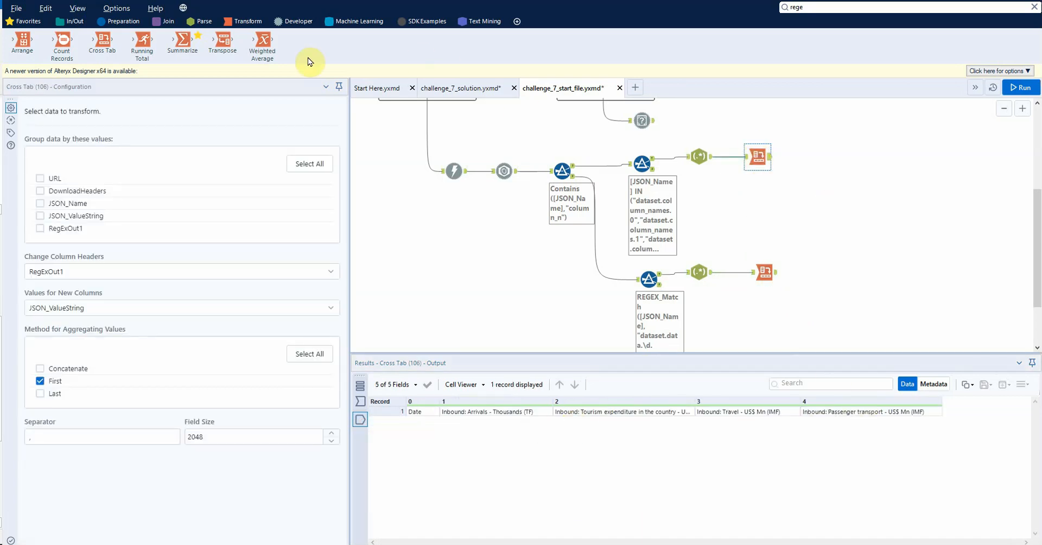
pyautogui.click(166, 21)
pyautogui.moveTo(266, 36); pyautogui.dragTo(863, 214)
pyautogui.moveTo(770, 156); pyautogui.dragTo(854, 216)
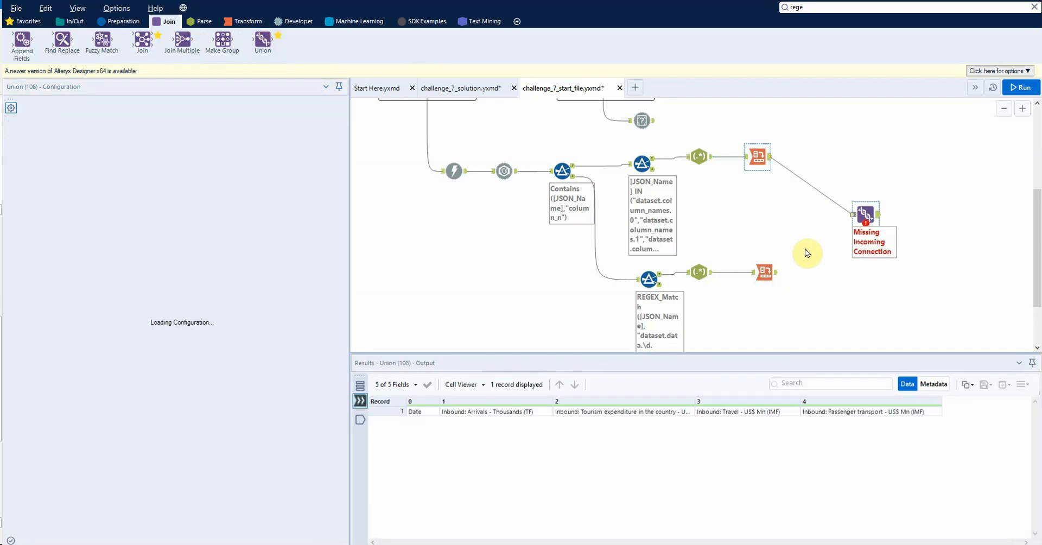
pyautogui.moveTo(776, 272); pyautogui.dragTo(856, 216)
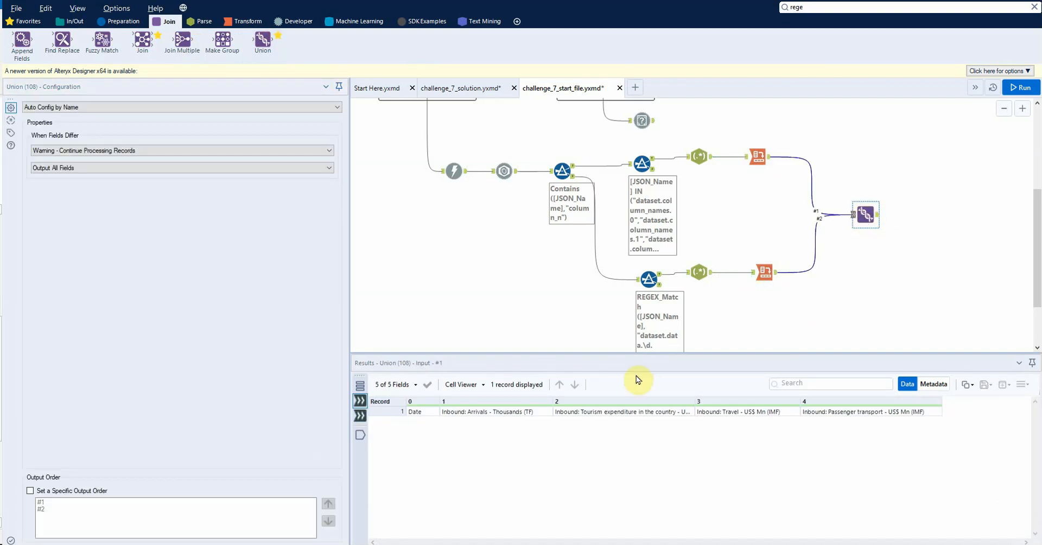
pyautogui.hotkey('ctrl', 'r')
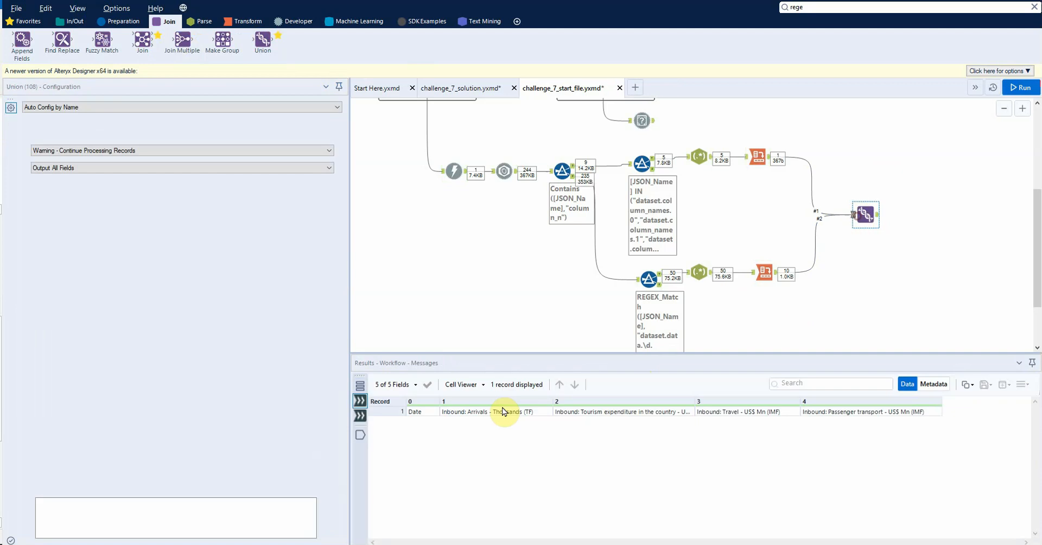
pyautogui.click(360, 434)
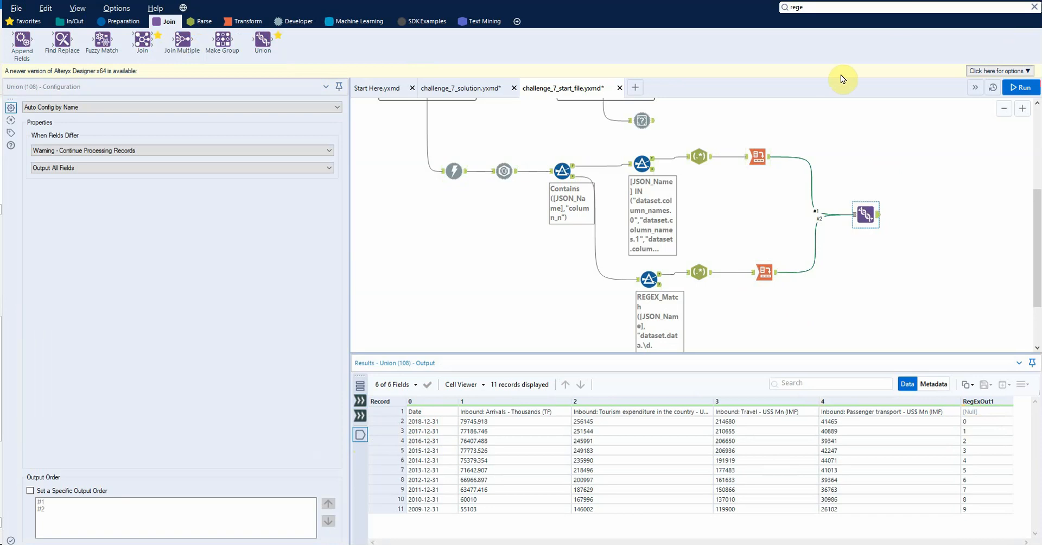
# Step: Add a Dynamic Rename after the Union using Take Field Names from First Row of Data, run the workflow, and display its output
pyautogui.click(852, 11)
pyautogui.write('dyn')
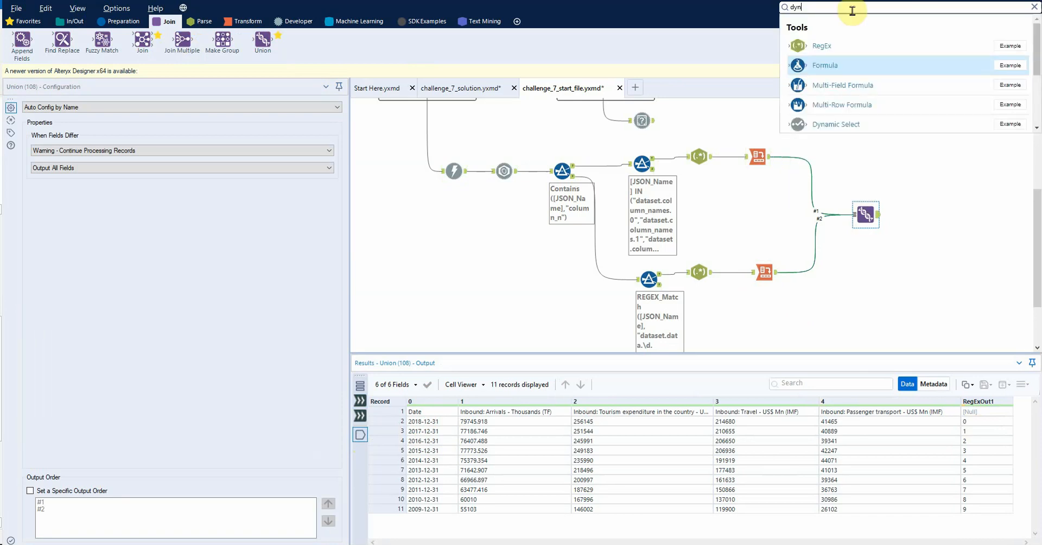
pyautogui.moveTo(848, 106); pyautogui.dragTo(925, 221)
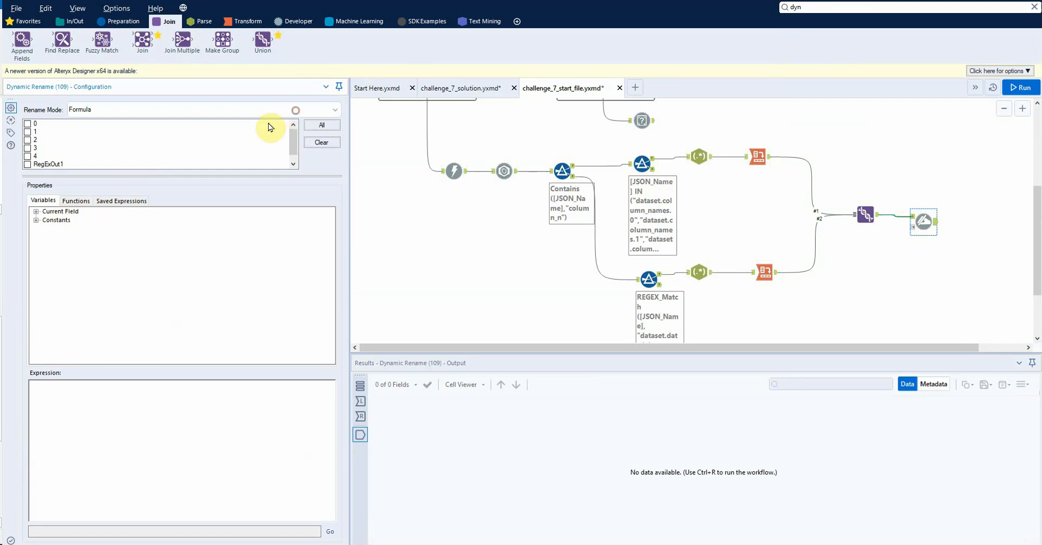
pyautogui.click(194, 151)
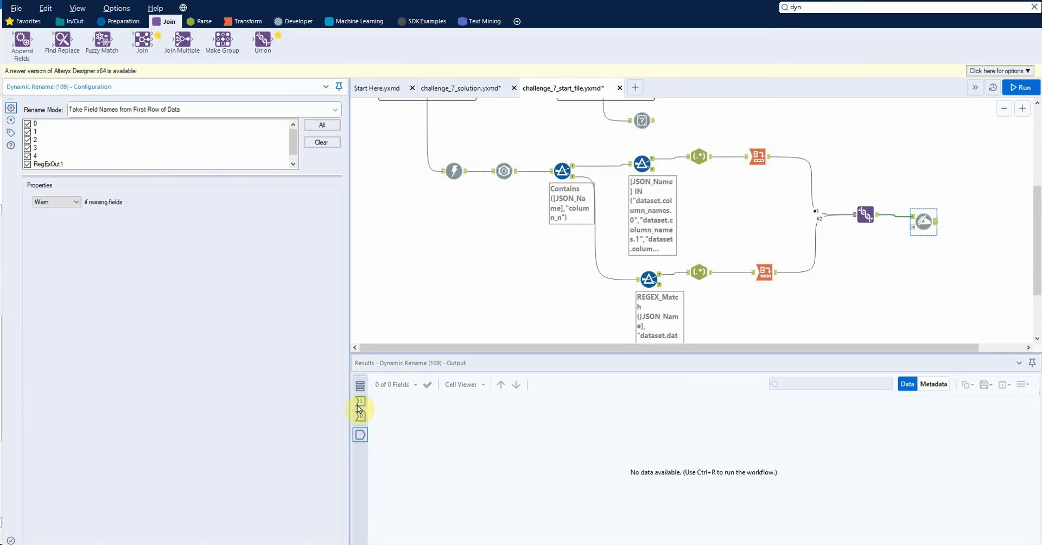
pyautogui.click(360, 401)
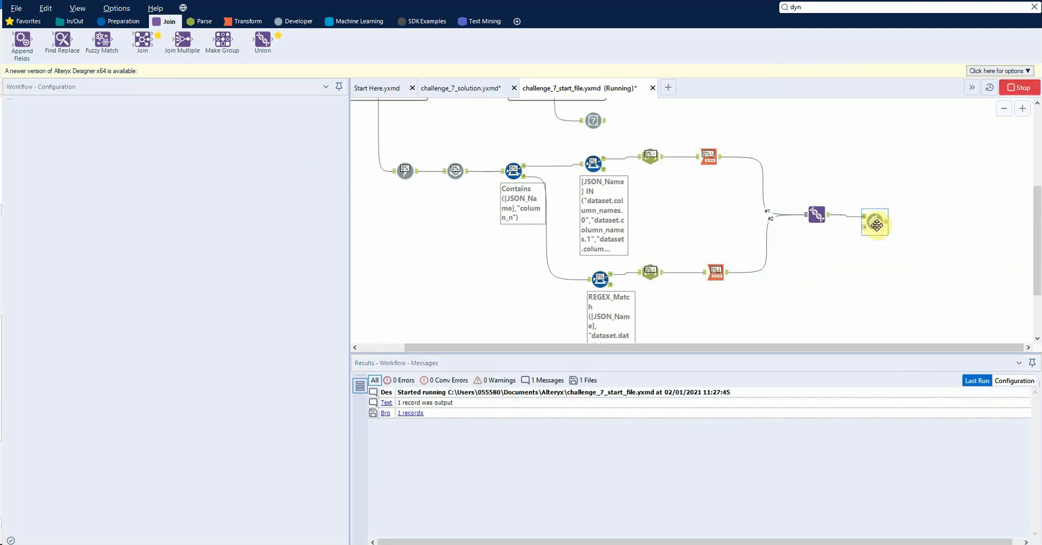
pyautogui.click(359, 433)
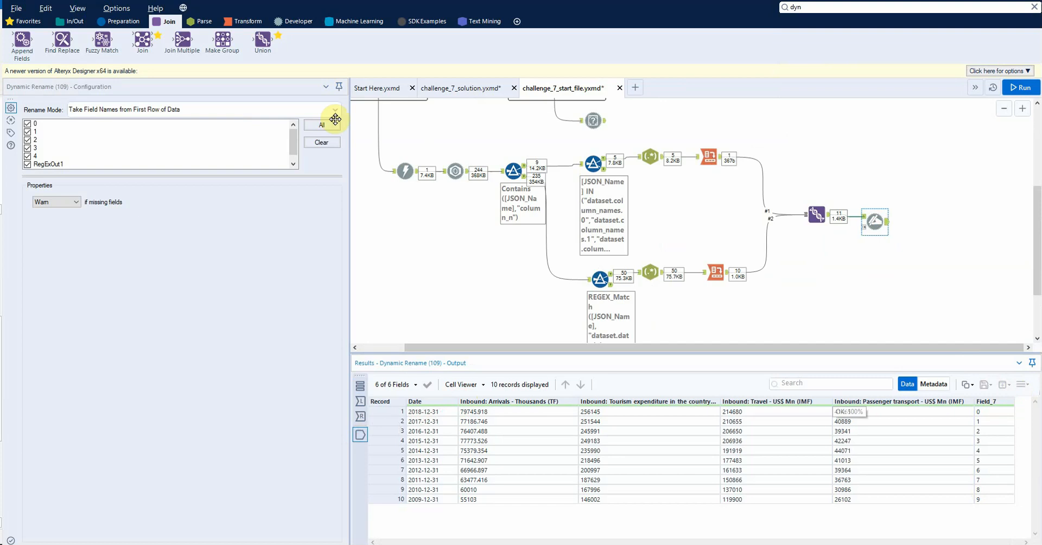
# Step: Add a Select tool after the Dynamic Rename, exclude Field_7, run the workflow, and display its output
pyautogui.click(123, 22)
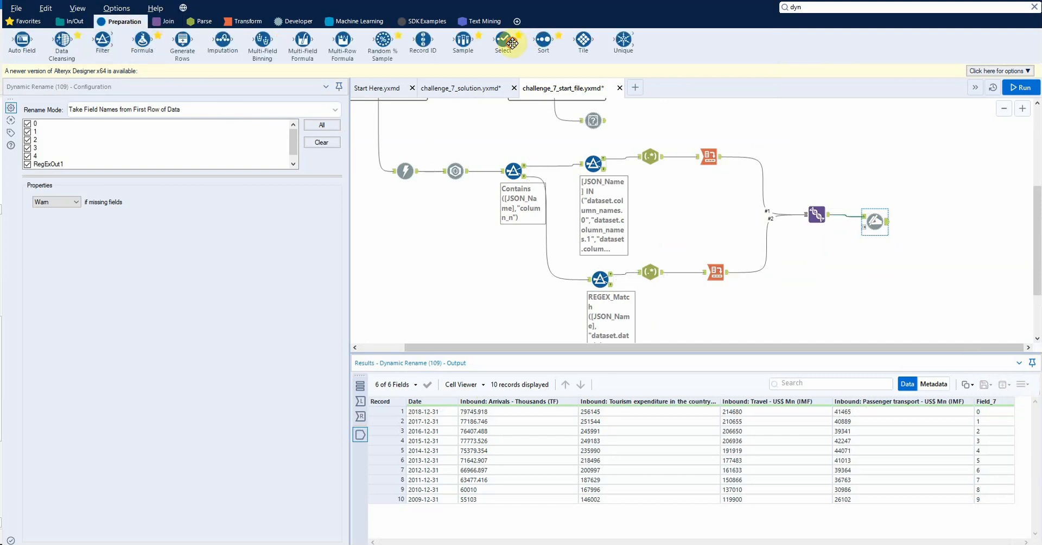
pyautogui.moveTo(503, 39); pyautogui.dragTo(940, 221)
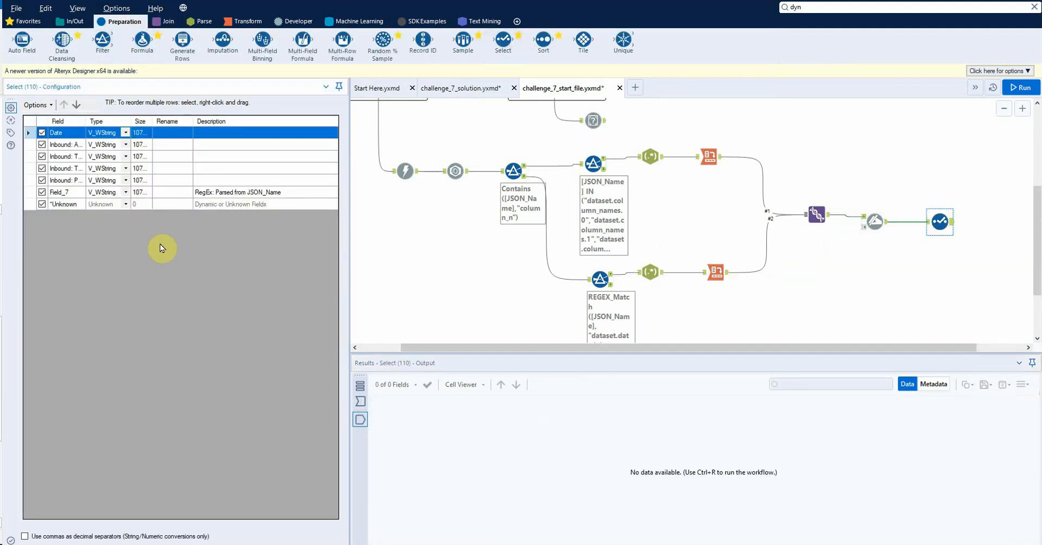
pyautogui.click(42, 193)
pyautogui.hotkey('ctrl', 'r')
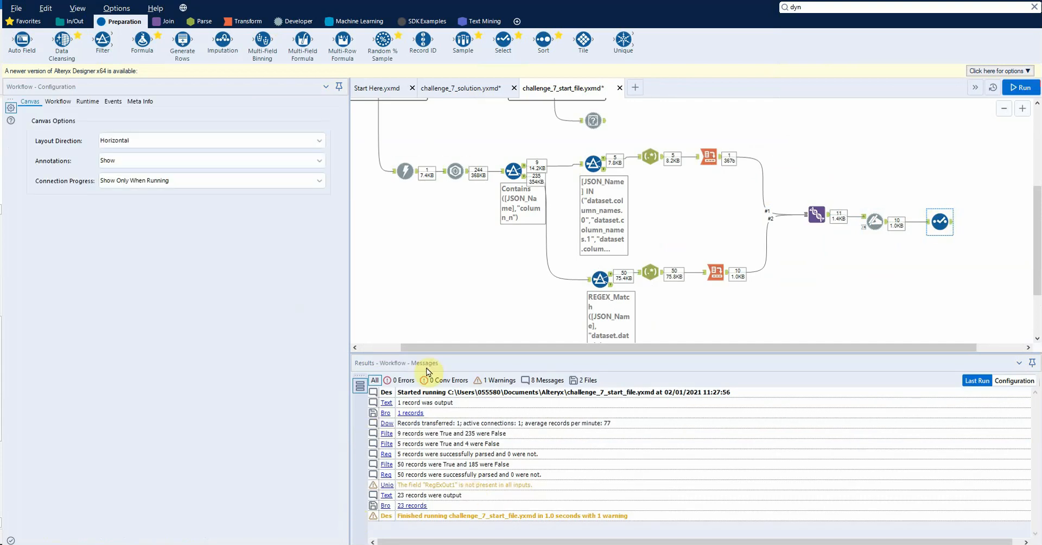
pyautogui.click(941, 223)
pyautogui.click(360, 420)
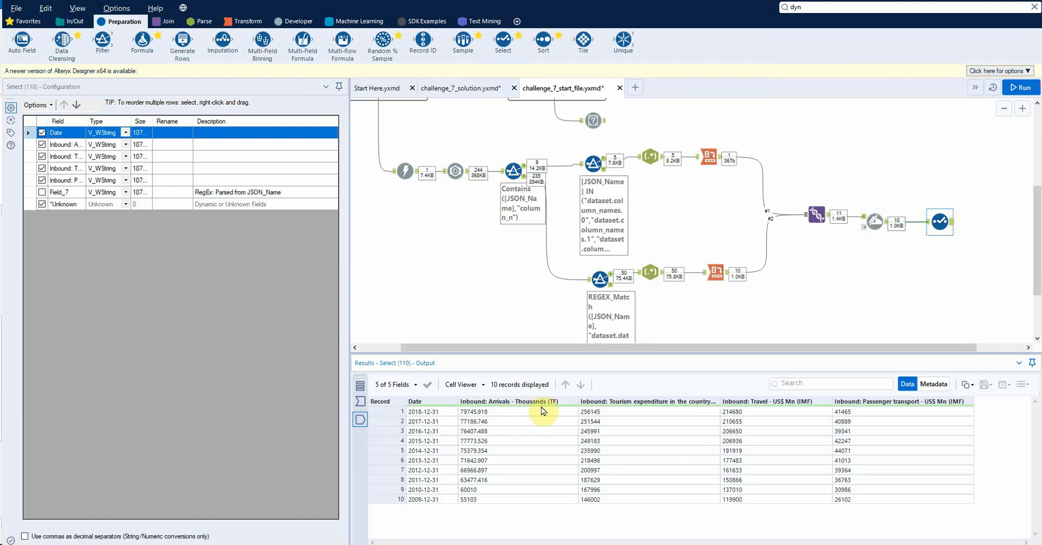
# Step: Delete the Field Info tool connected to the expected-output Text Input
pyautogui.scroll(2, 634, 178)
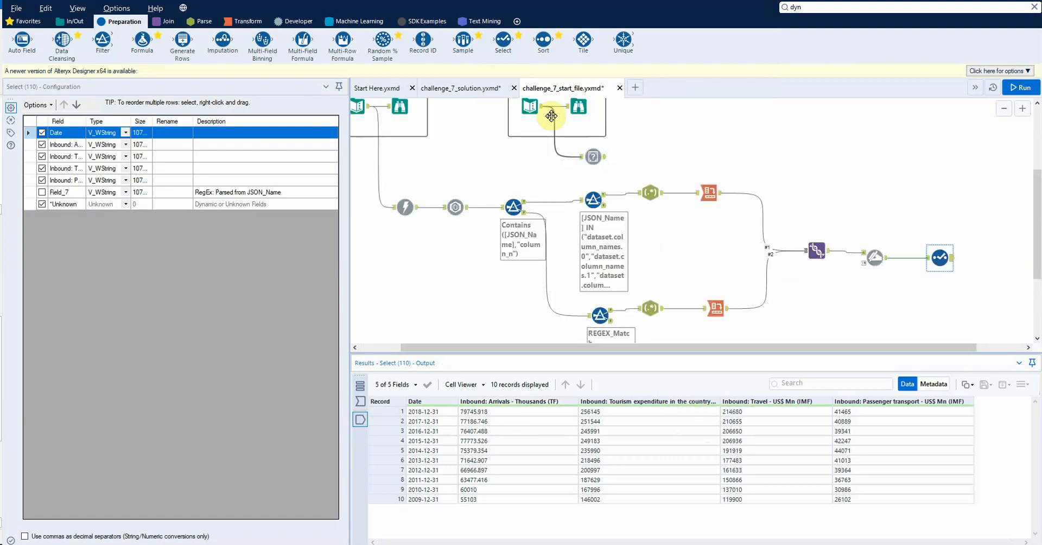
pyautogui.click(532, 109)
pyautogui.click(592, 156)
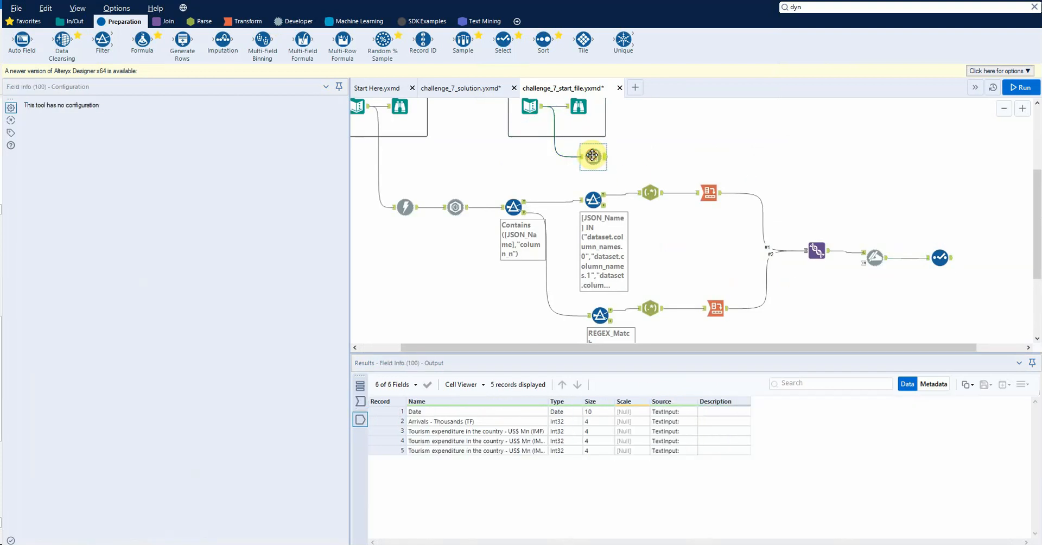
pyautogui.press('Delete')
# Step: Compare the records of the expected-output Text Input with the Select tool's output
pyautogui.click(531, 108)
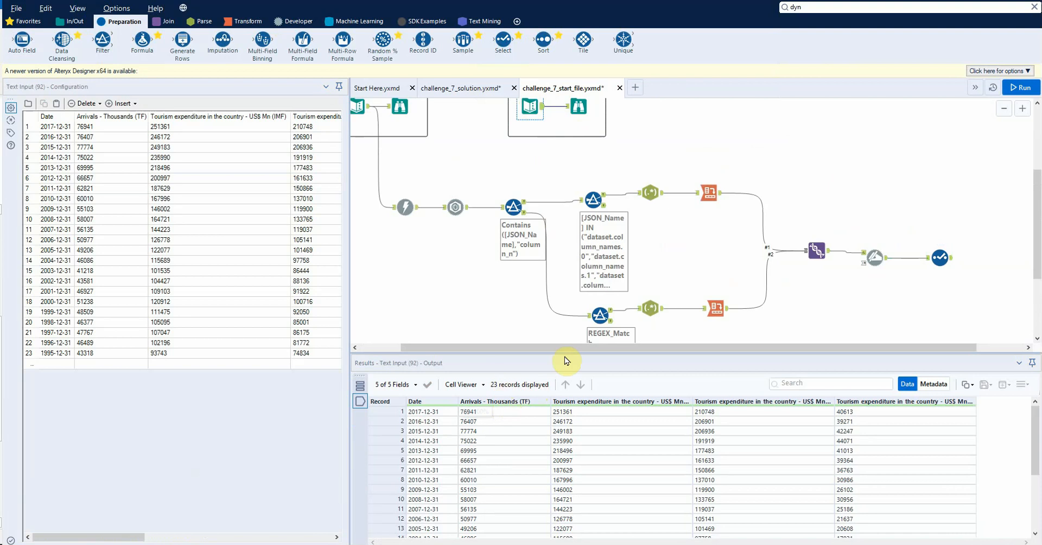
pyautogui.click(937, 259)
pyautogui.scroll(2, 539, 152)
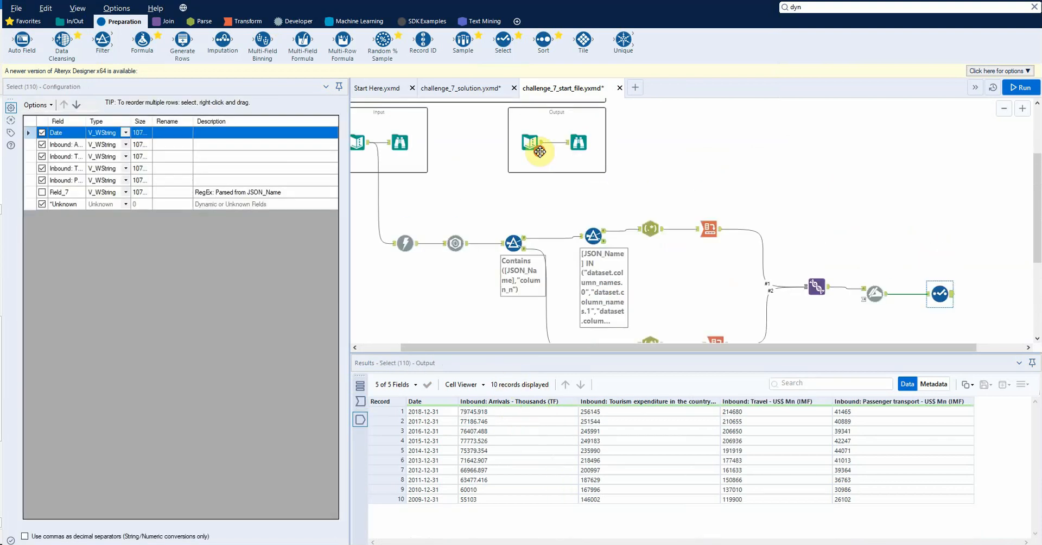
pyautogui.click(539, 152)
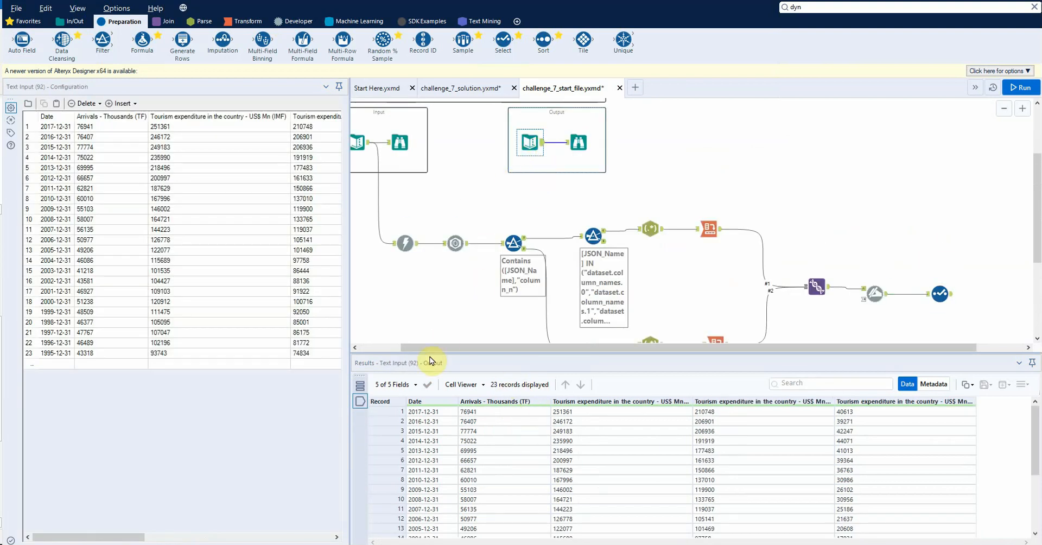
pyautogui.moveTo(427, 351); pyautogui.dragTo(384, 354)
pyautogui.scroll(3, 498, 198)
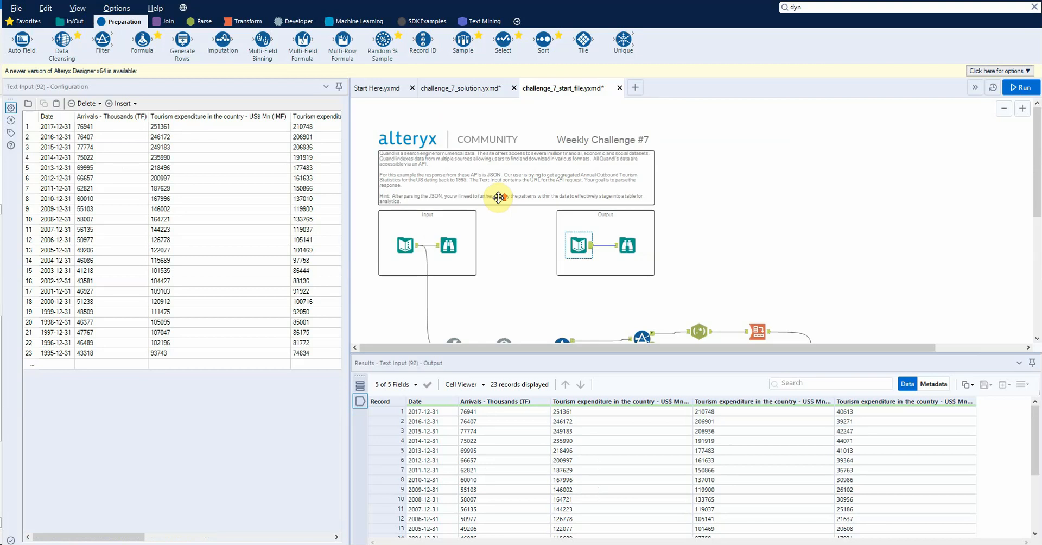
pyautogui.scroll(2, 498, 198)
# Step: Narrow the configuration pane to give the workflow canvas and results more width
pyautogui.hotkey('ctrl', 'r')
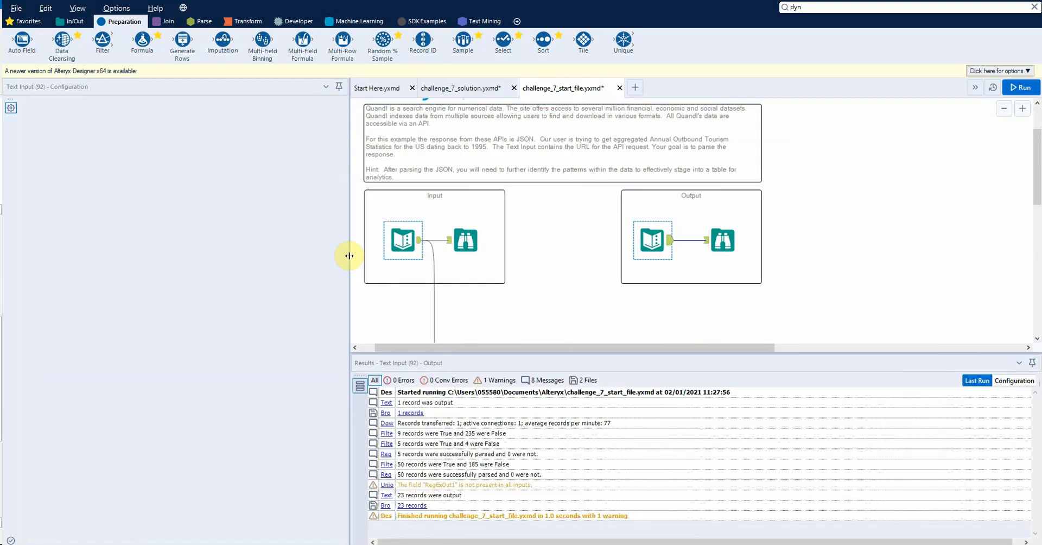
pyautogui.moveTo(349, 256); pyautogui.dragTo(269, 267)
pyautogui.click(445, 302)
pyautogui.moveTo(422, 350); pyautogui.dragTo(389, 352)
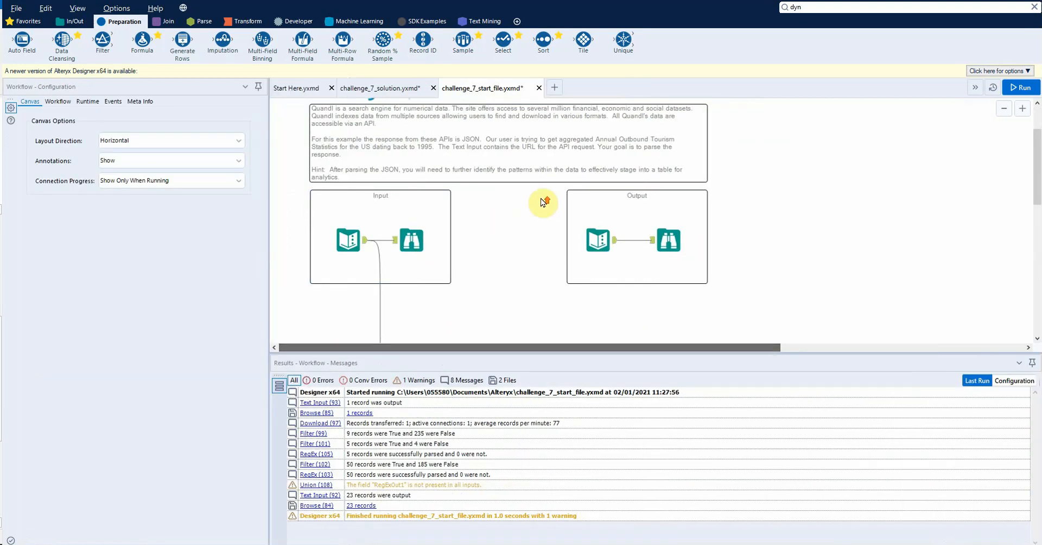
# Step: Review the challenge description, the expected-output records, and the API request URL in the input Text Input
pyautogui.scroll(3, 543, 201)
pyautogui.scroll(-1, 541, 198)
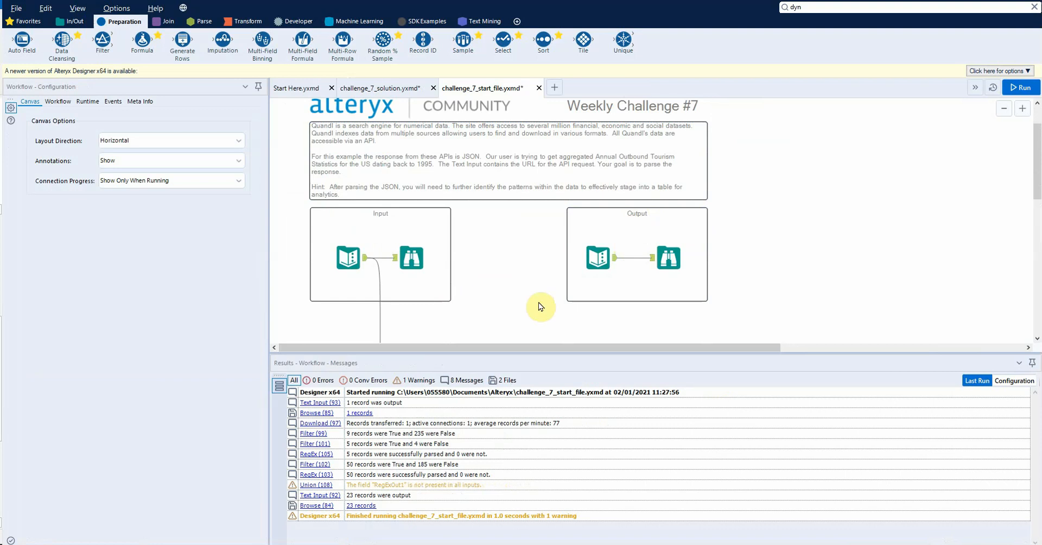
pyautogui.scroll(-1, 546, 256)
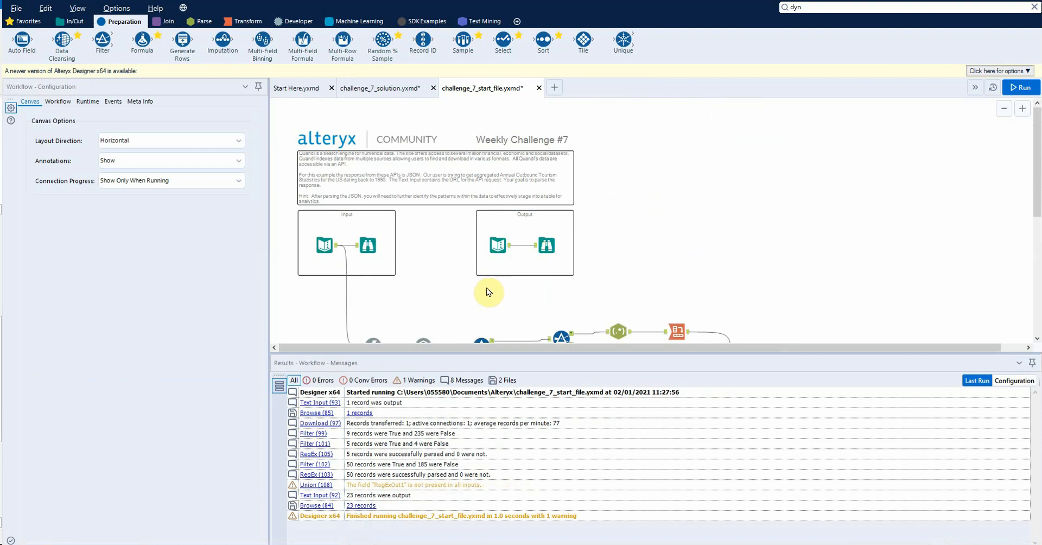
pyautogui.scroll(-1, 487, 290)
pyautogui.click(497, 227)
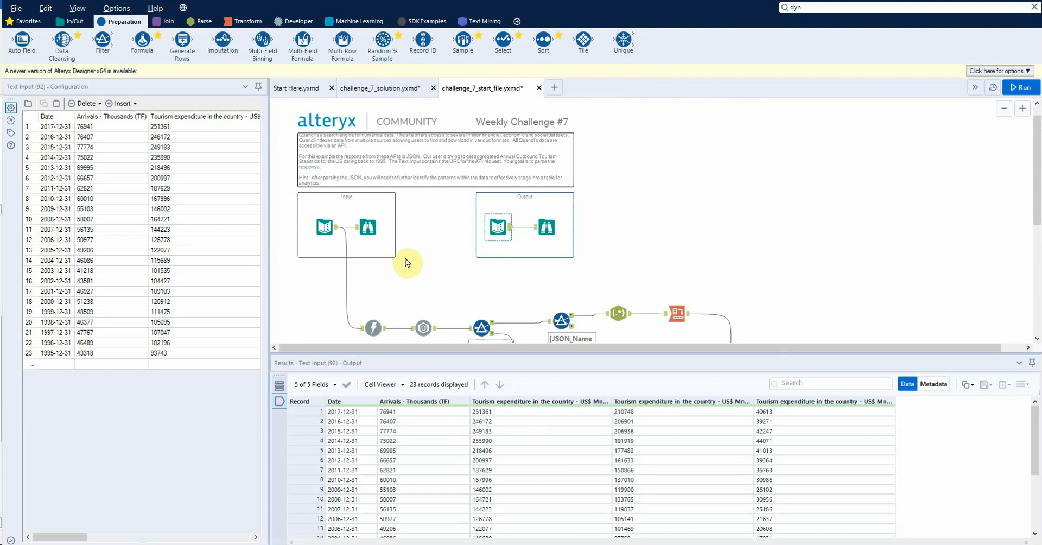
pyautogui.scroll(-1, 382, 314)
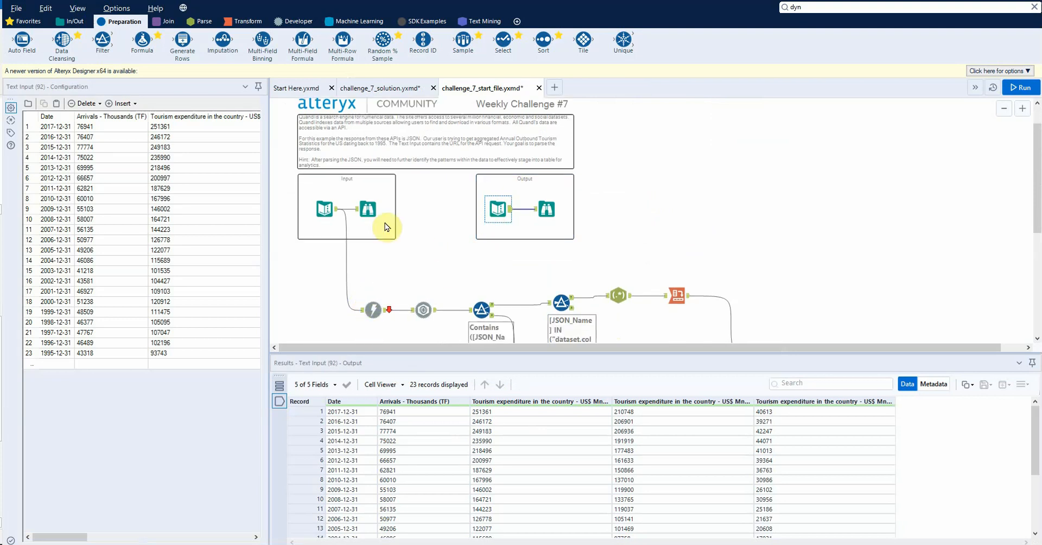
pyautogui.click(323, 209)
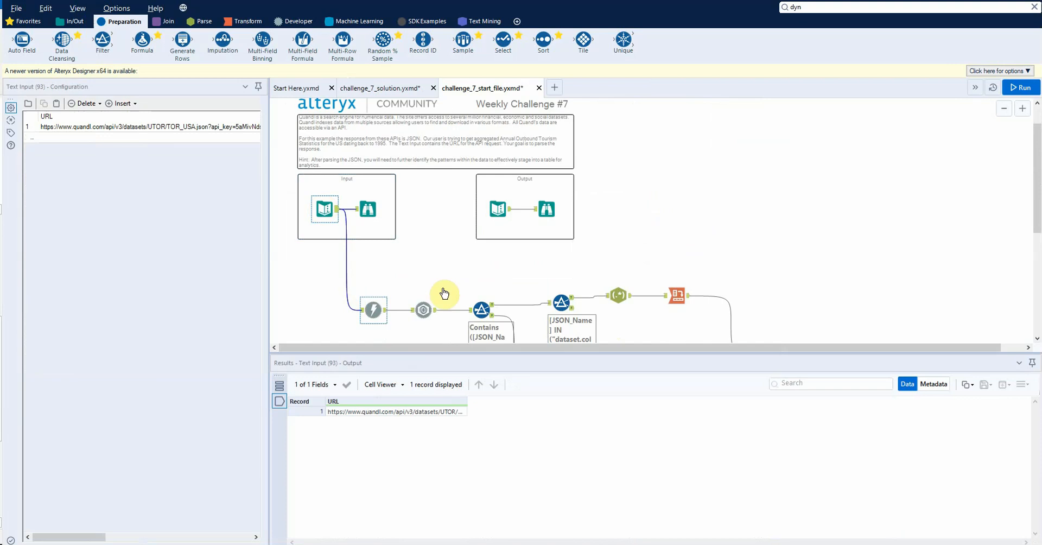
# Step: Inspect the True output of the column_n Filter, the column_names.0–4 Filter, and the upper branch's Cross Tab output
pyautogui.click(481, 309)
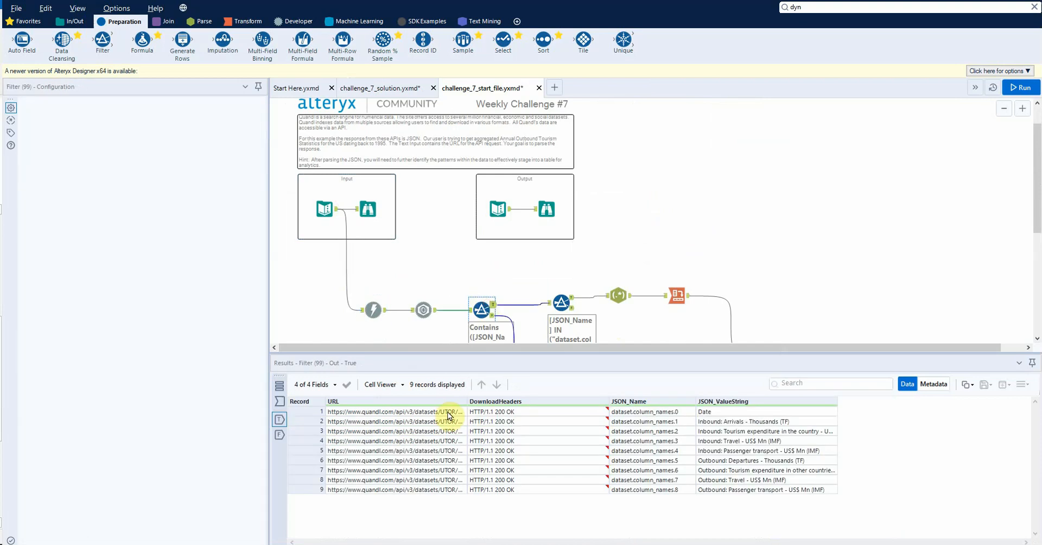
pyautogui.click(280, 435)
pyautogui.click(561, 302)
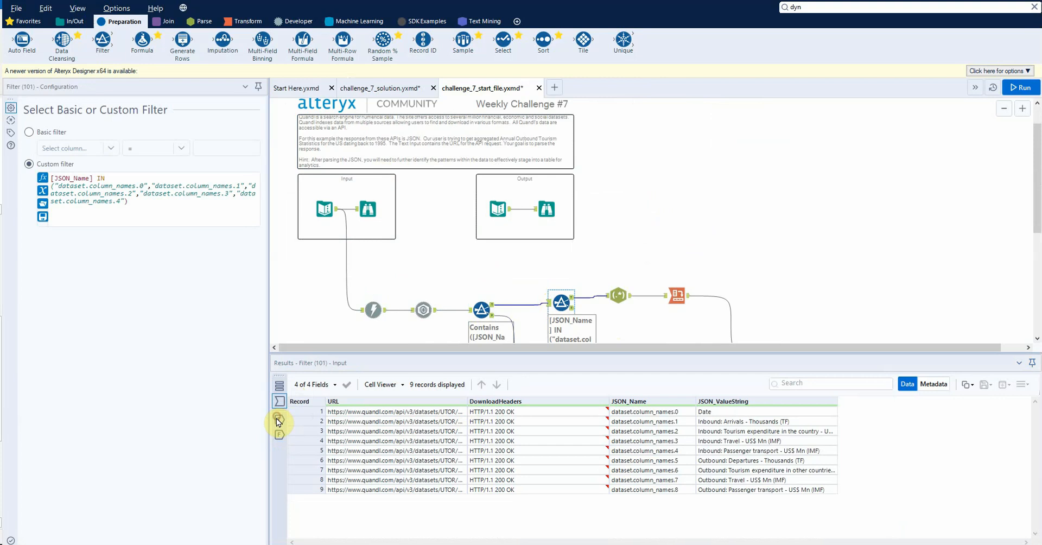
pyautogui.click(278, 422)
pyautogui.scroll(-1, 543, 244)
pyautogui.click(624, 258)
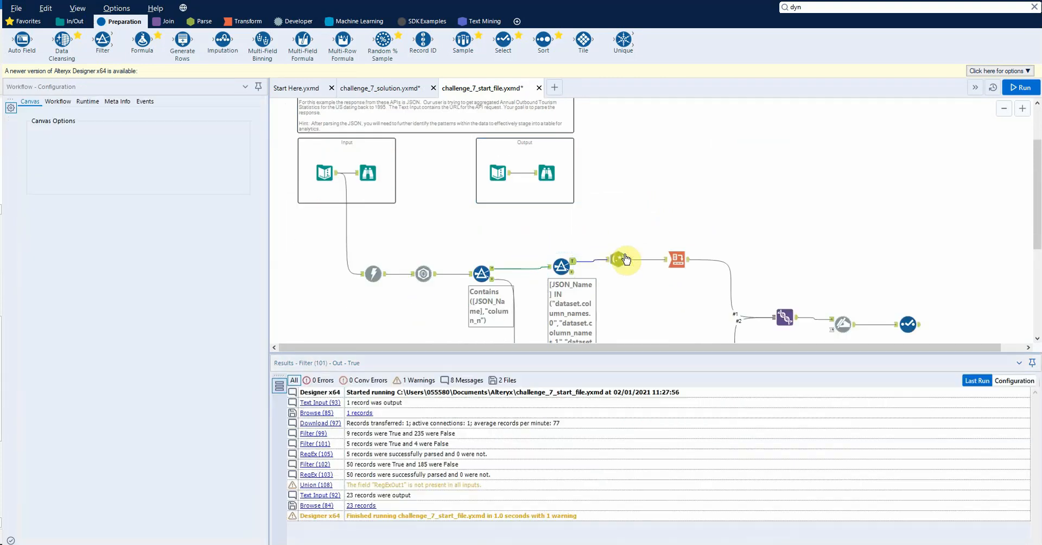
pyautogui.click(677, 259)
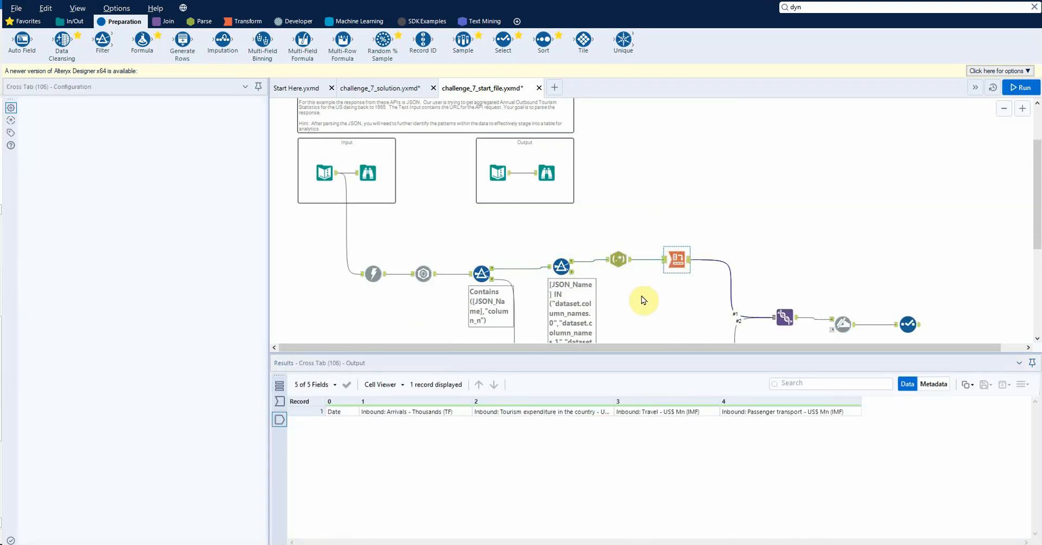
# Step: Examine the input records of both column-name Filters, including the dataset.data entries in the parsed JSON
pyautogui.click(561, 266)
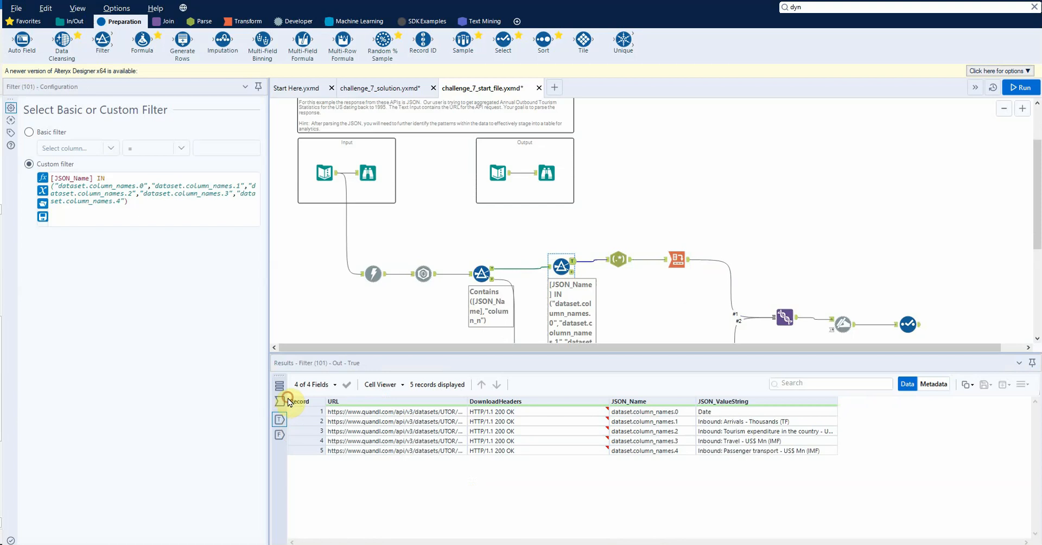
pyautogui.scroll(-1, 482, 250)
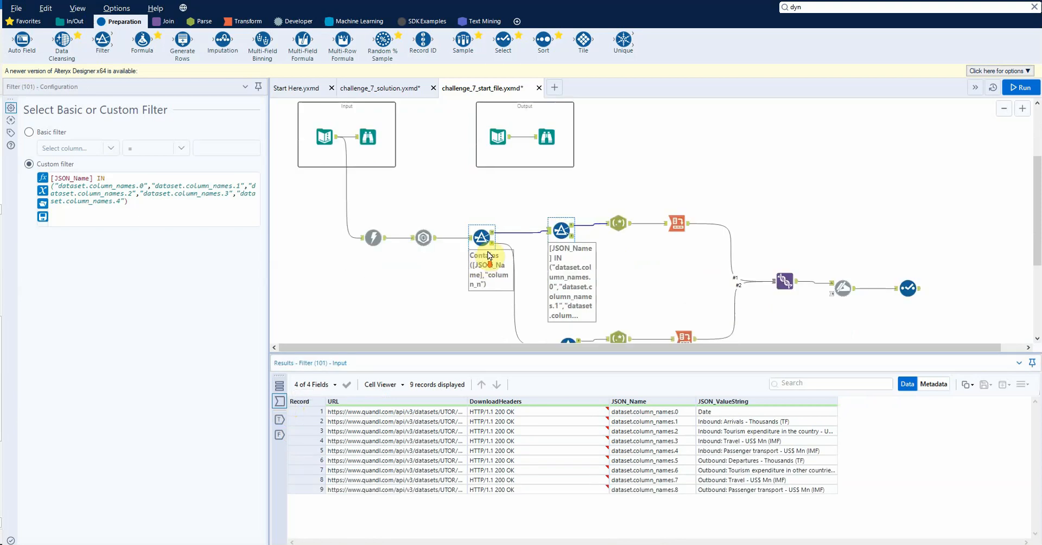
pyautogui.click(482, 237)
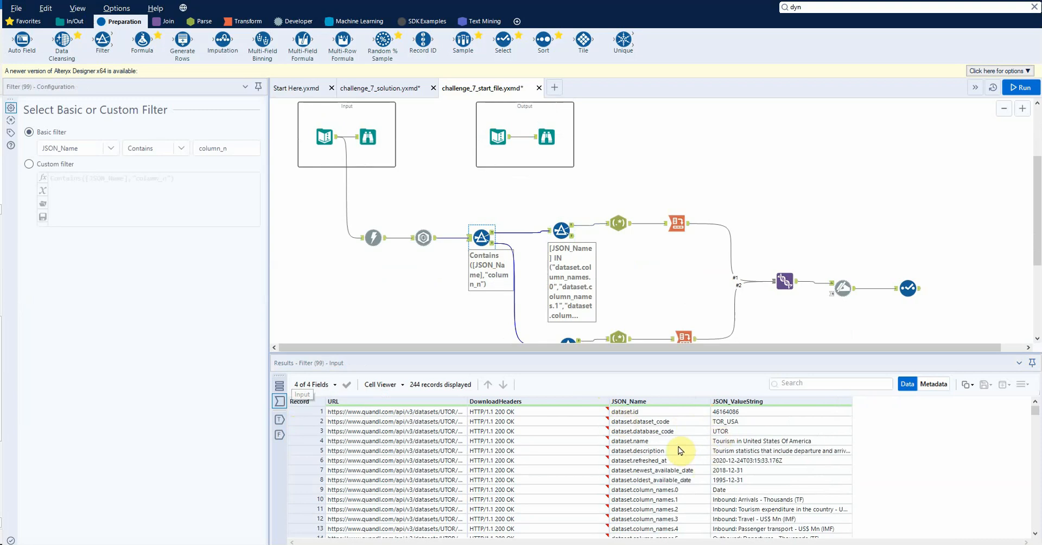
pyautogui.scroll(-8, 679, 450)
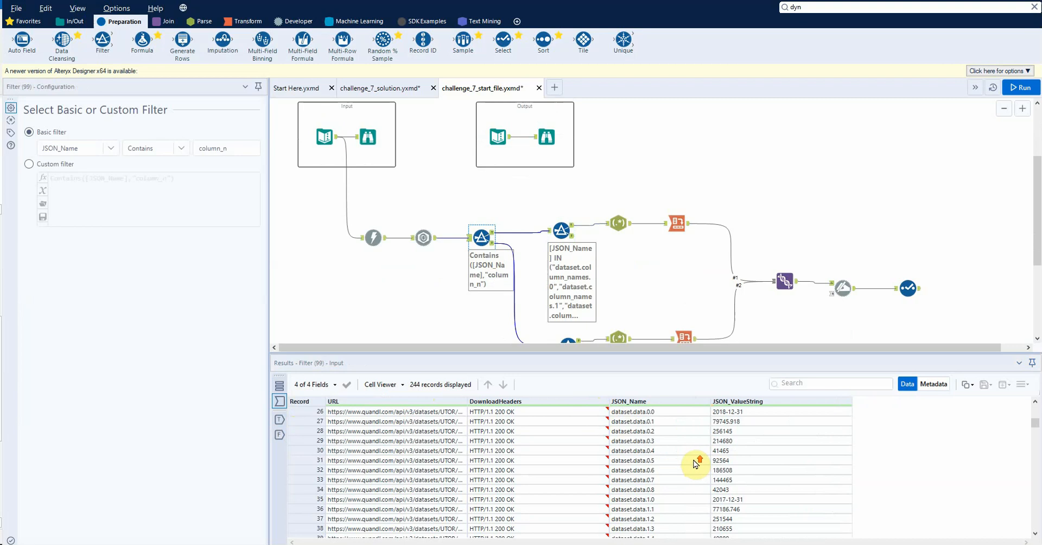
# Step: Compare the dates and values in the expected-output Text Input with the records entering the Select tool
pyautogui.click(497, 138)
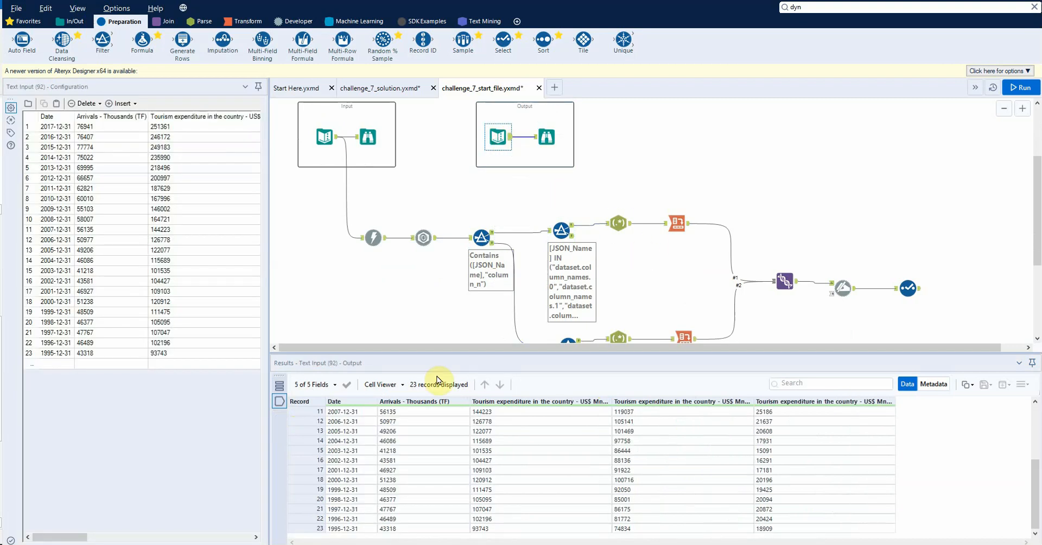
pyautogui.scroll(4, 429, 483)
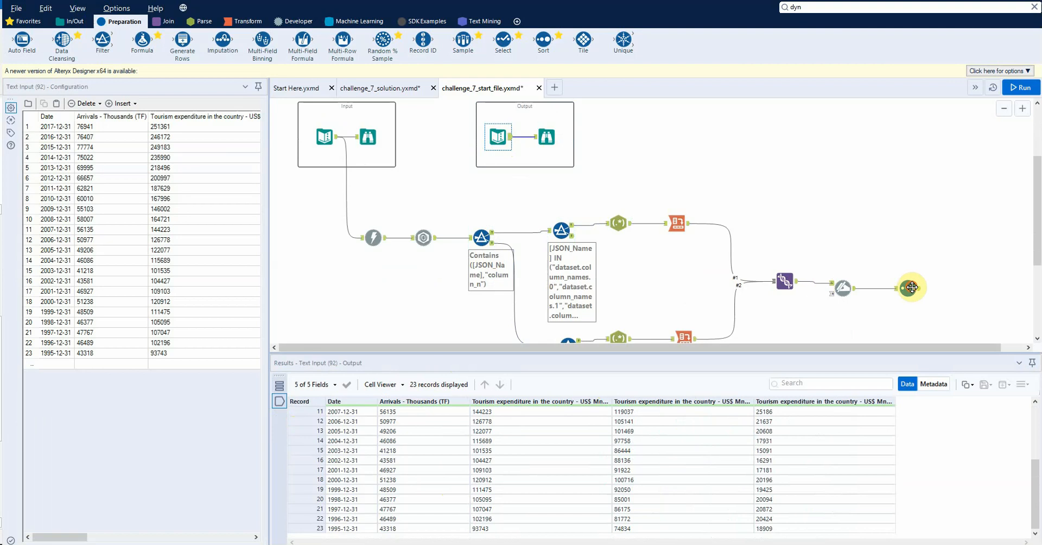
pyautogui.click(907, 289)
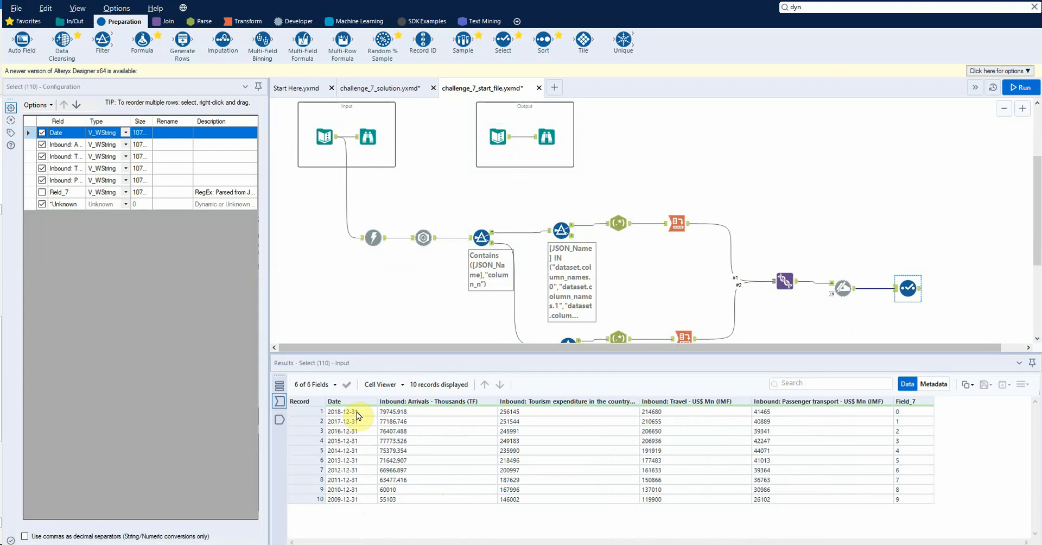
pyautogui.click(498, 137)
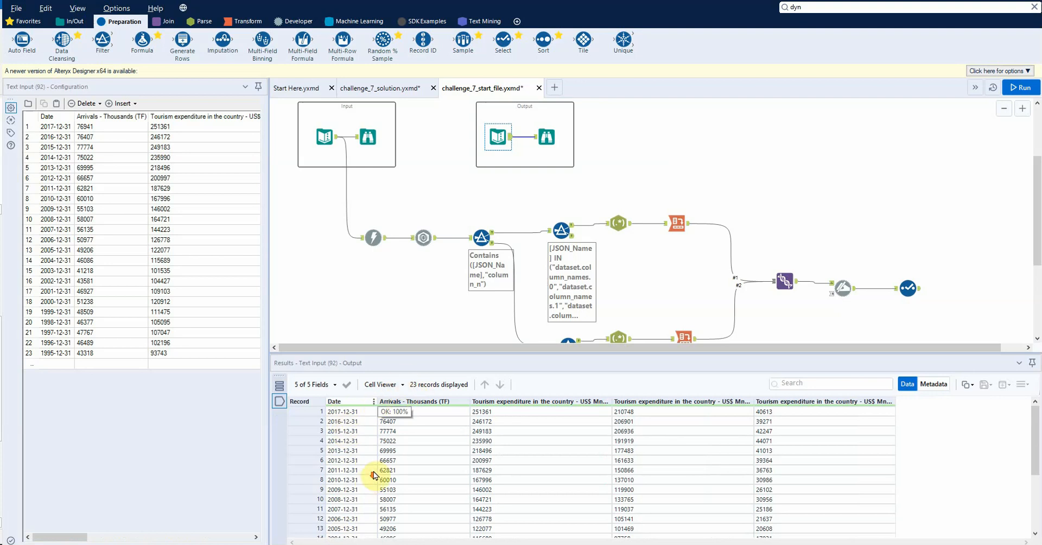
pyautogui.click(908, 288)
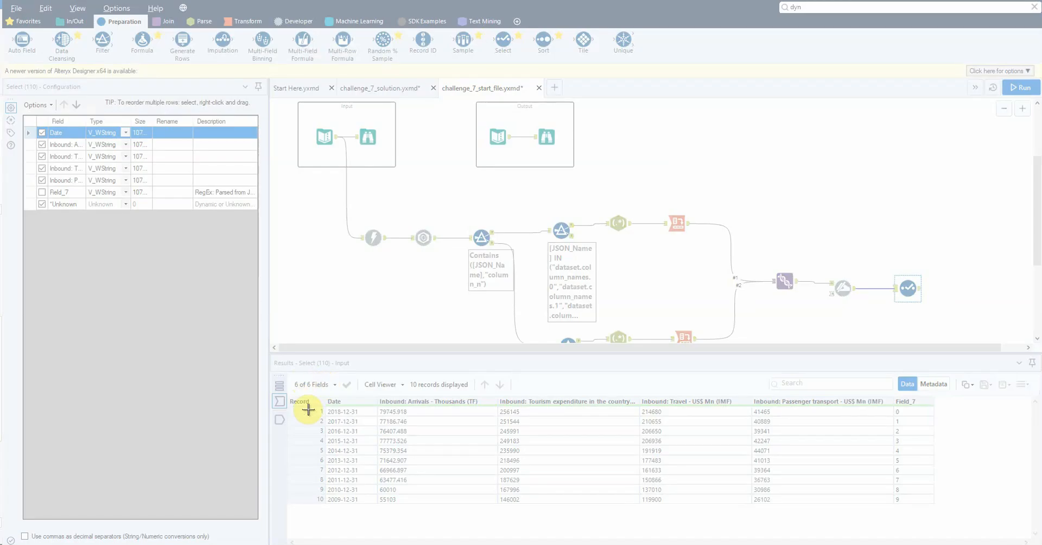
# Step: Capture the Select tool's input records with the Snipping Tool and bring the capture window forward
pyautogui.moveTo(297, 376); pyautogui.dragTo(740, 498)
pyautogui.moveTo(940, 513); pyautogui.dragTo(950, 515)
pyautogui.click(886, 168)
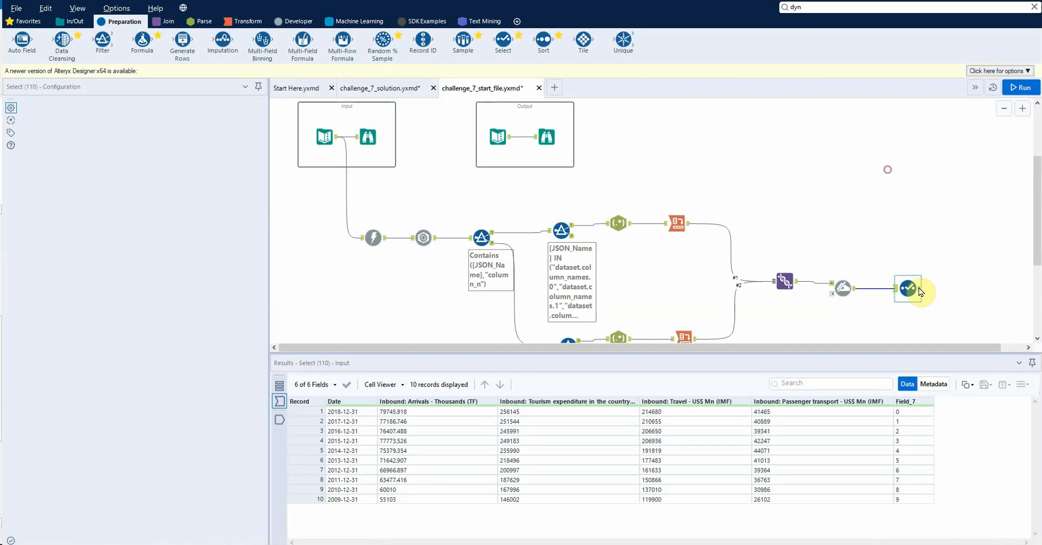
pyautogui.click(909, 293)
pyautogui.click(301, 544)
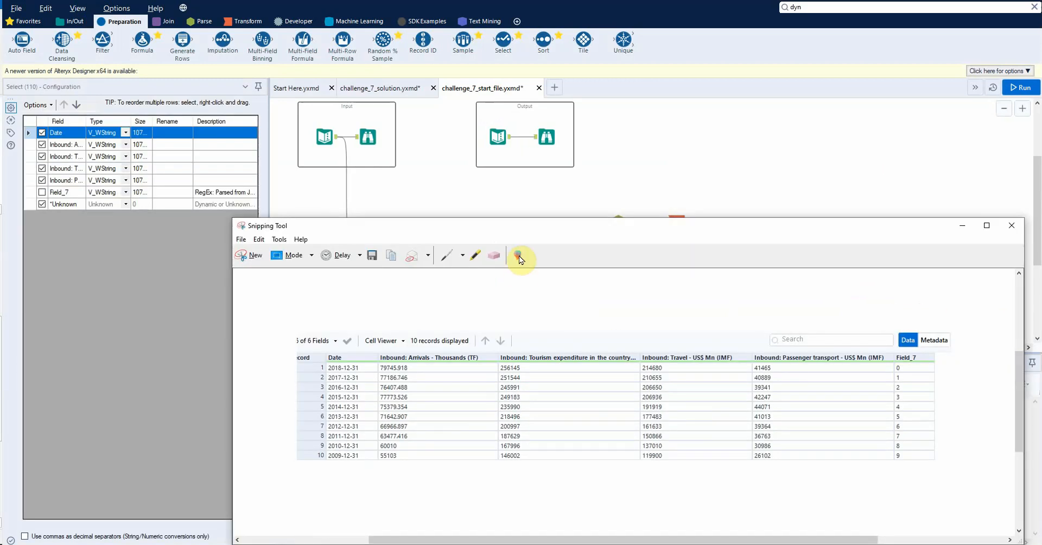
# Step: Resize and reposition the captured records to compare them with the results grid, and close the Snipping Tool
pyautogui.moveTo(502, 226); pyautogui.dragTo(512, 77)
pyautogui.moveTo(1028, 386); pyautogui.dragTo(963, 328)
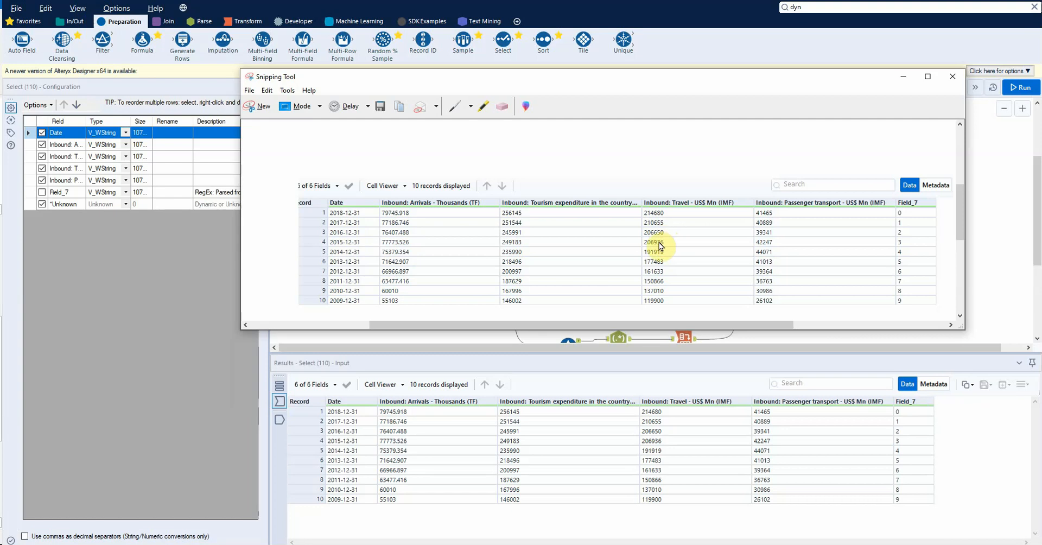
pyautogui.moveTo(655, 80); pyautogui.dragTo(659, 242)
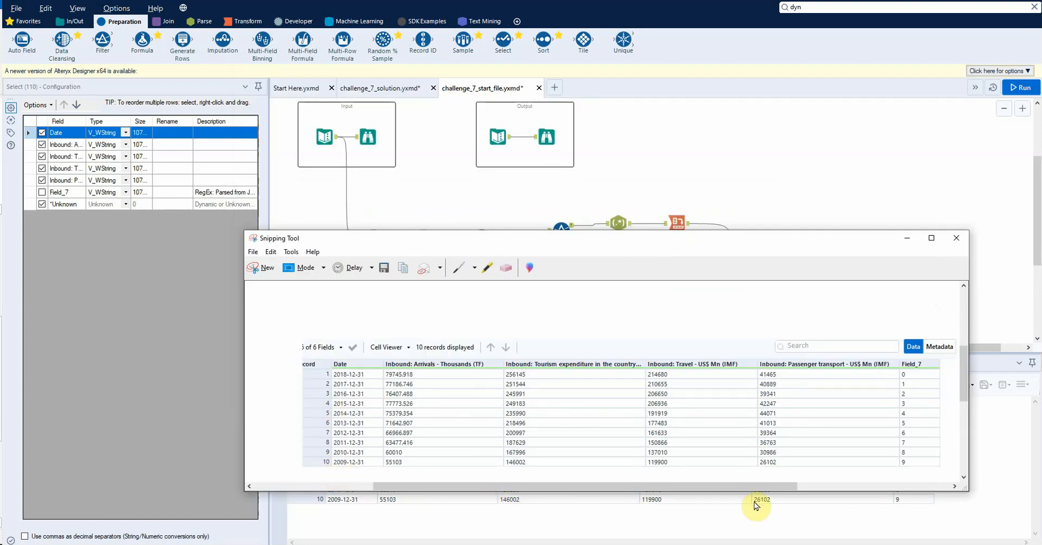
pyautogui.click(962, 237)
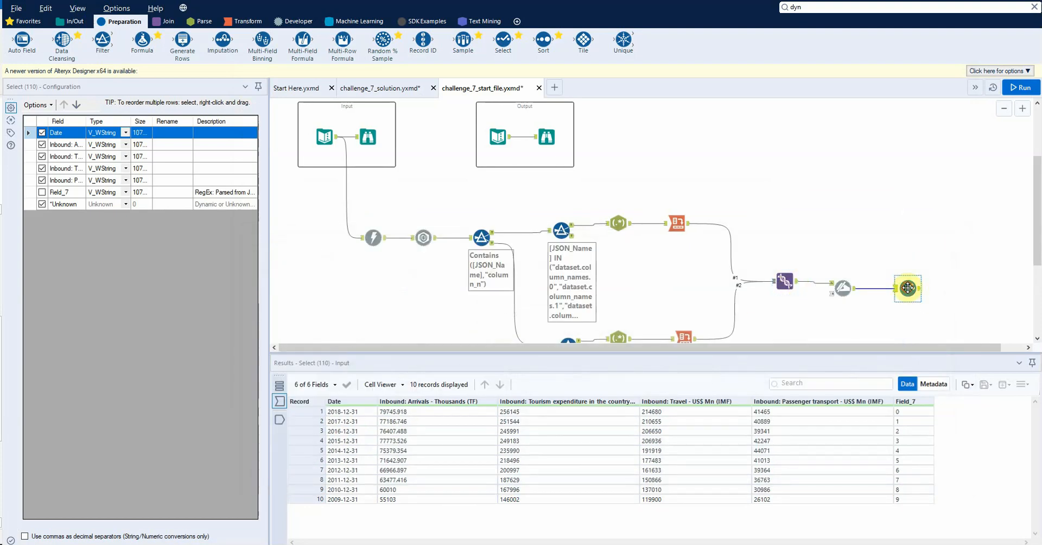
# Step: Review the API request URL in the input Text Input and the Select tool's output records
pyautogui.click(946, 252)
pyautogui.click(915, 283)
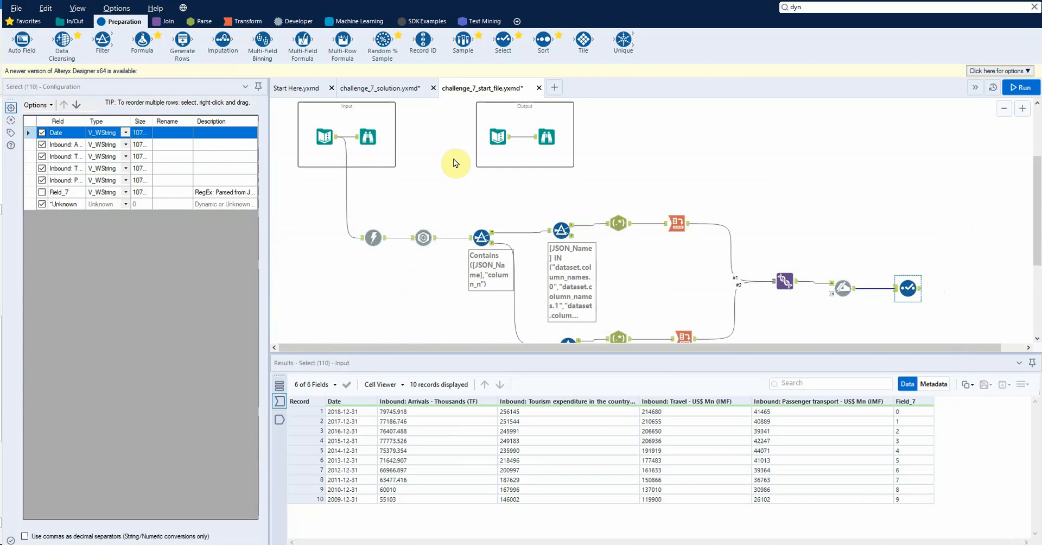
pyautogui.click(329, 142)
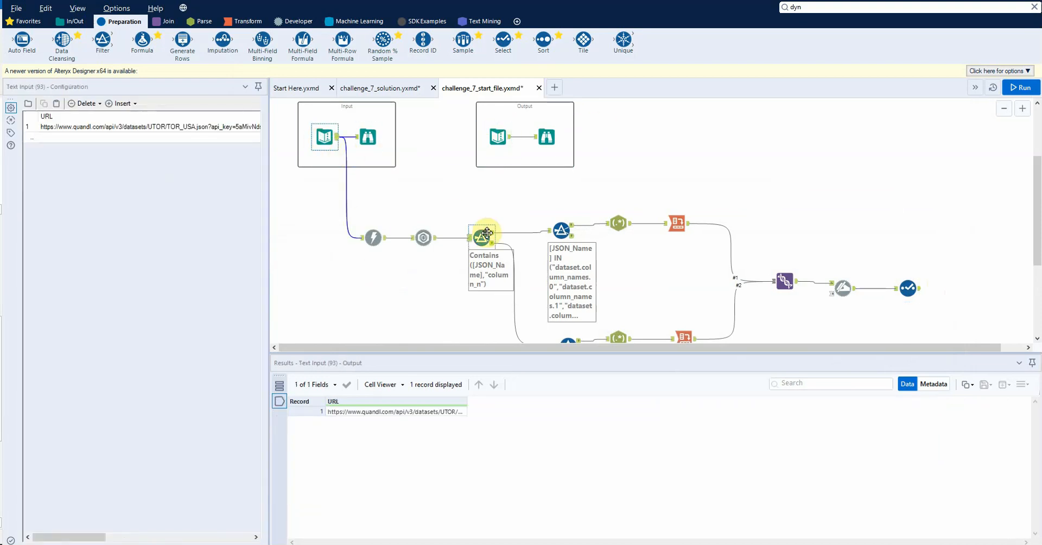
pyautogui.click(911, 284)
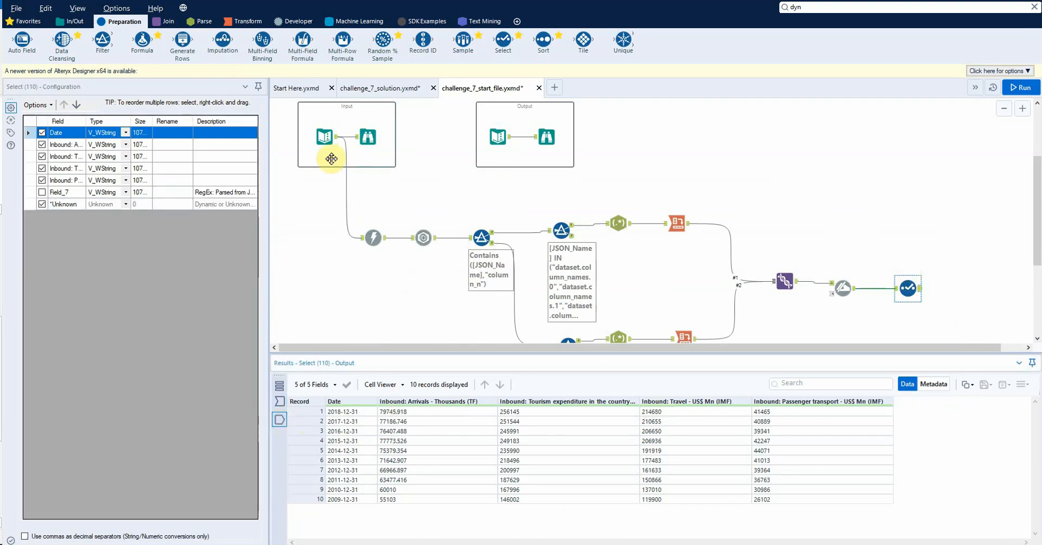
# Step: Review the workflow from JSON Parse through the column-name Filters, RegEx, and Cross Tab to the final Select tool's input records
pyautogui.scroll(1, 315, 163)
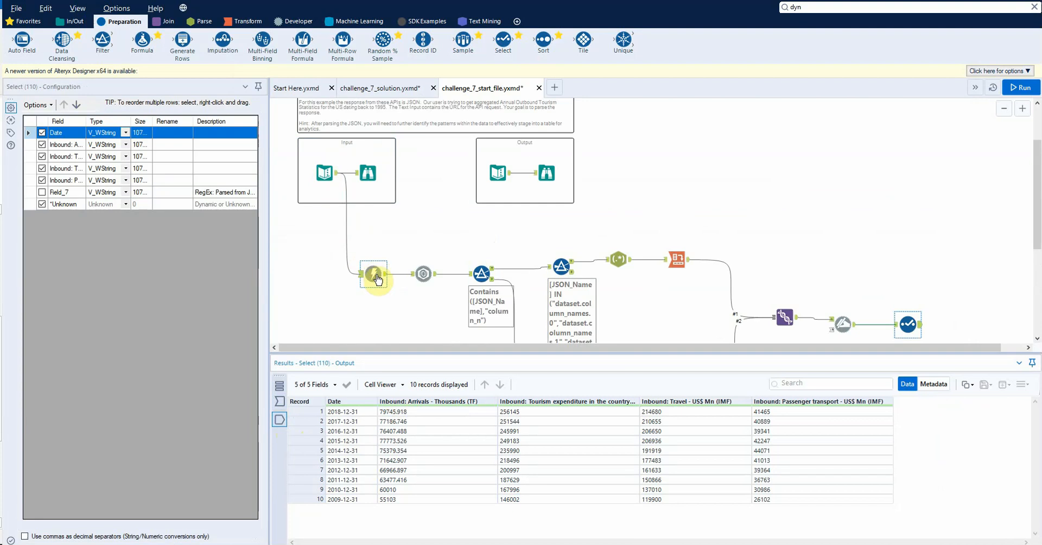
pyautogui.click(424, 273)
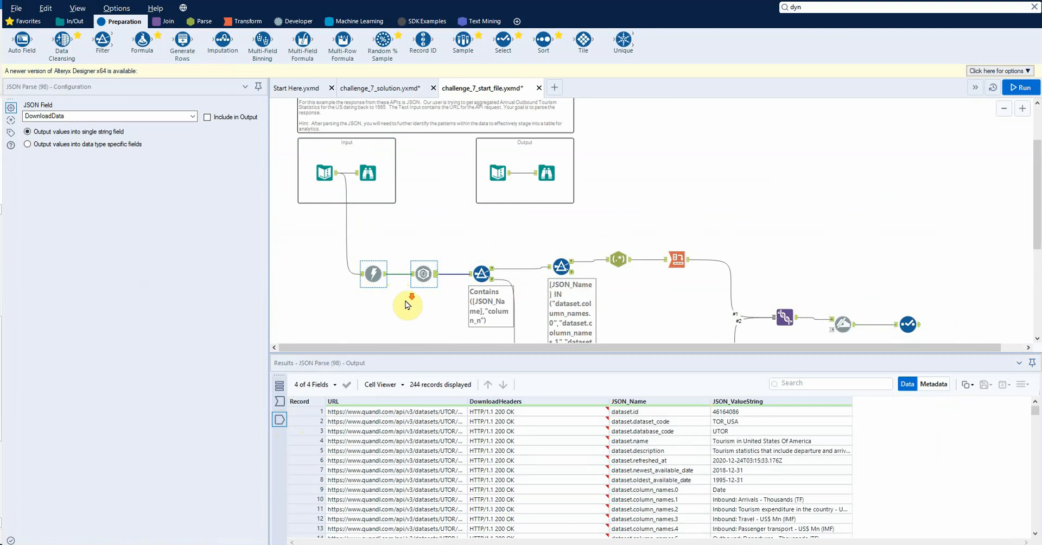
pyautogui.scroll(-2, 467, 234)
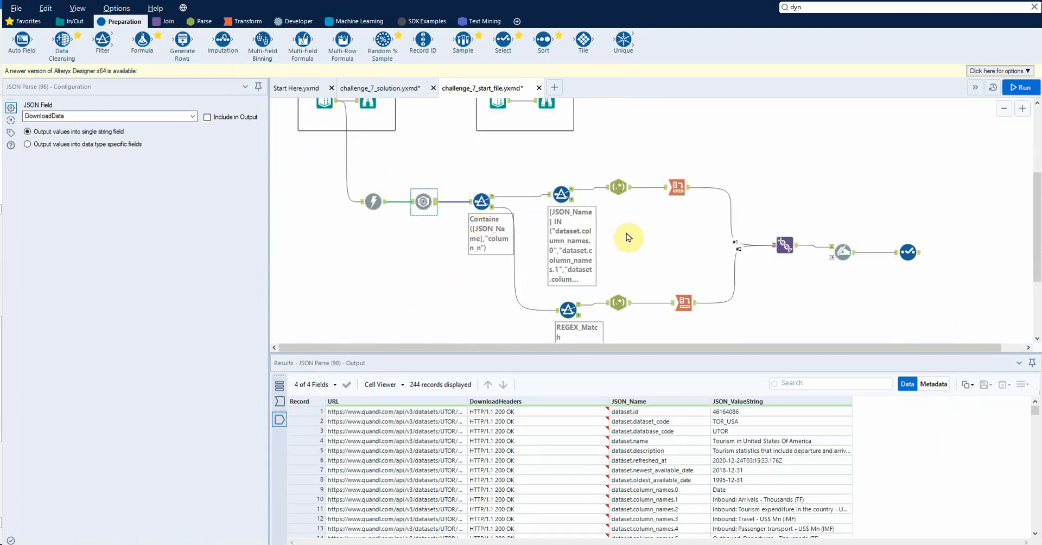
pyautogui.scroll(-2, 502, 250)
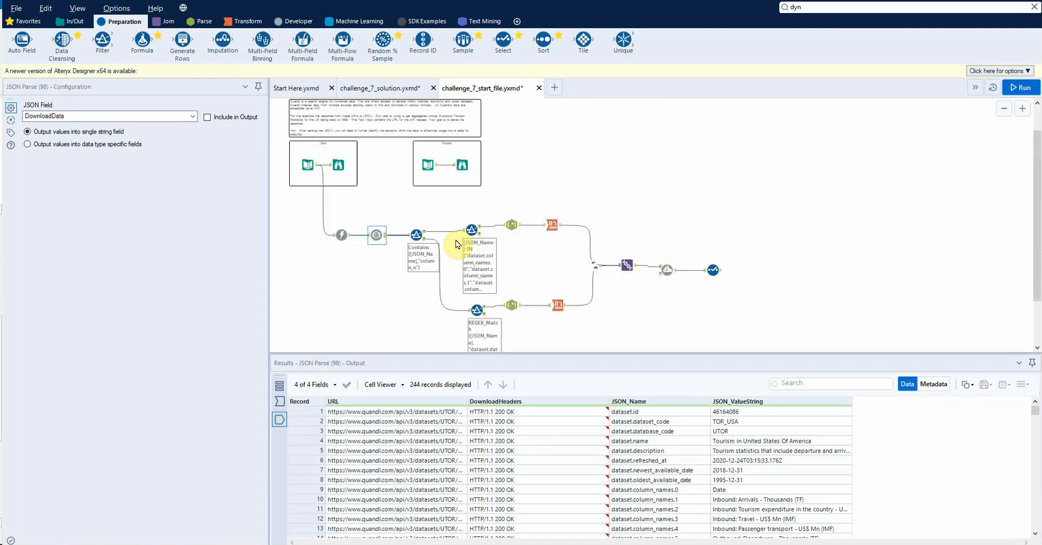
pyautogui.click(414, 238)
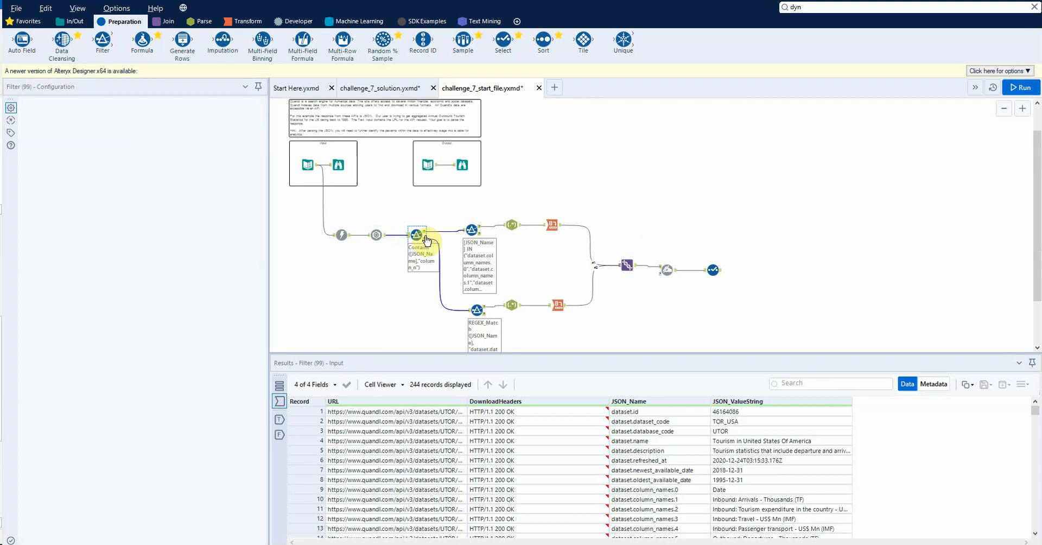
pyautogui.click(472, 230)
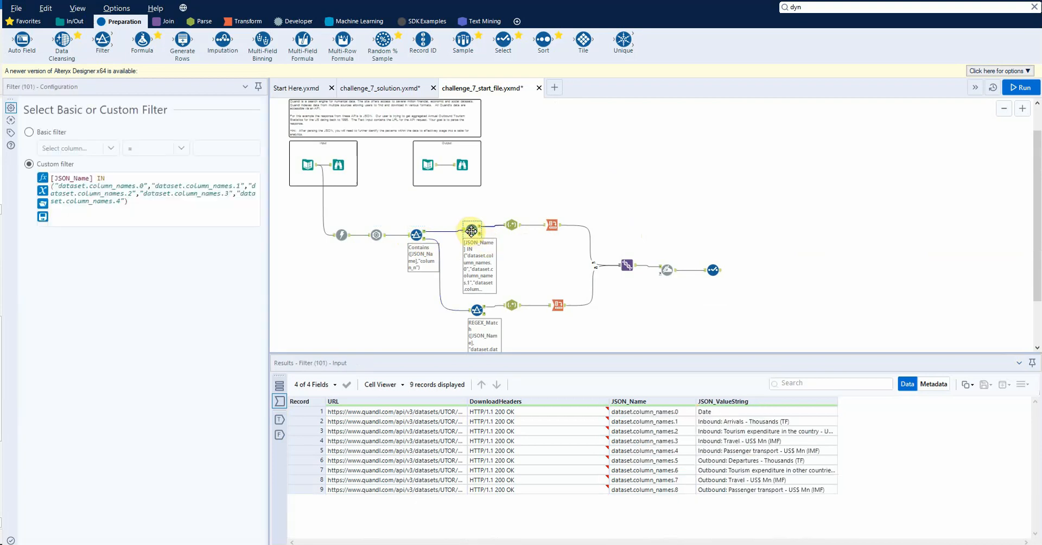
pyautogui.click(511, 224)
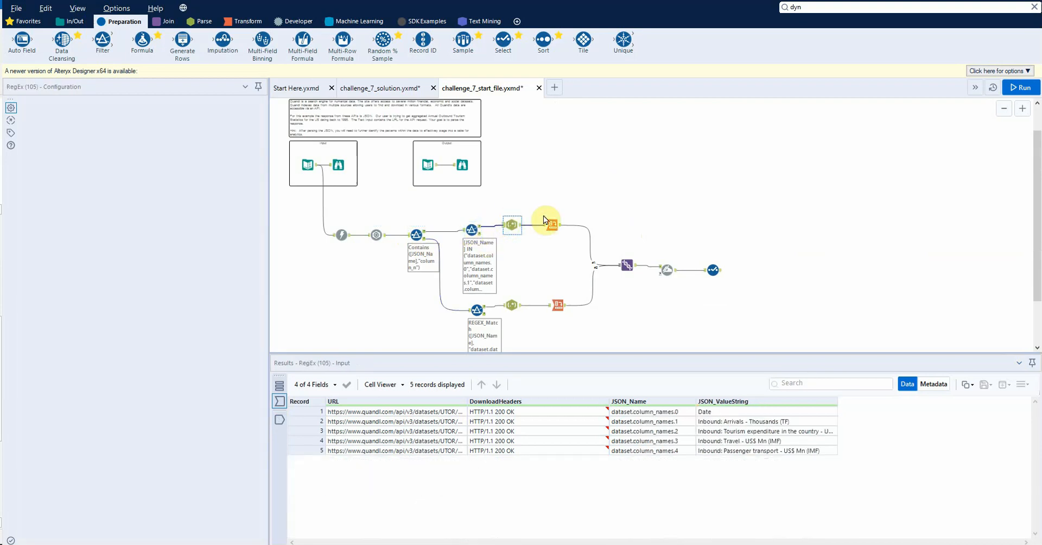
pyautogui.click(557, 221)
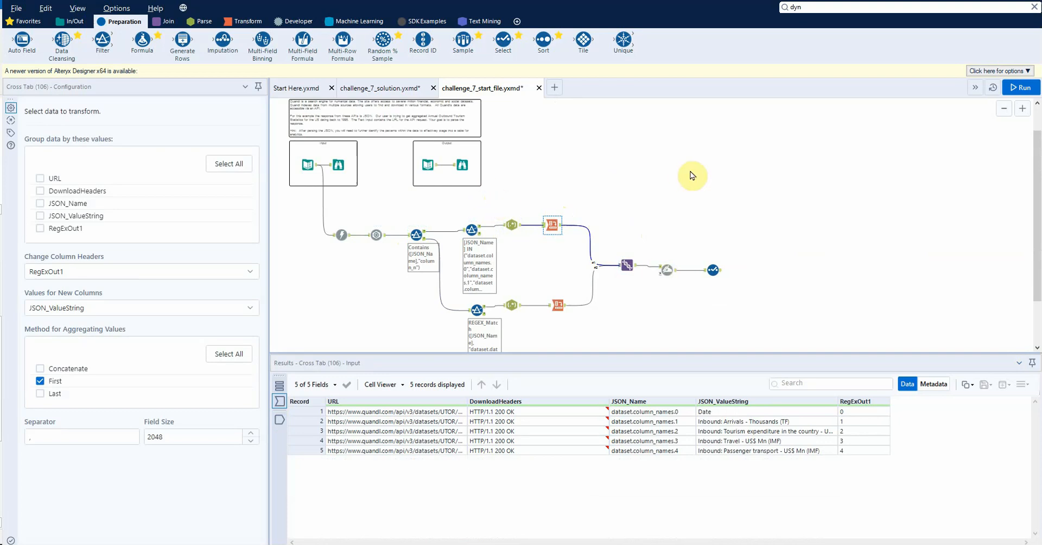
pyautogui.click(504, 244)
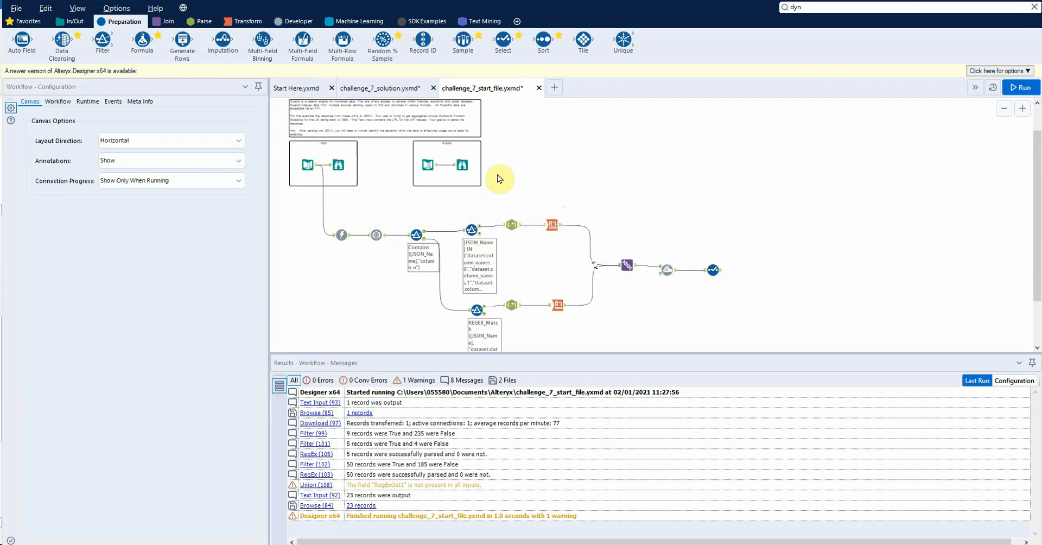
pyautogui.click(713, 270)
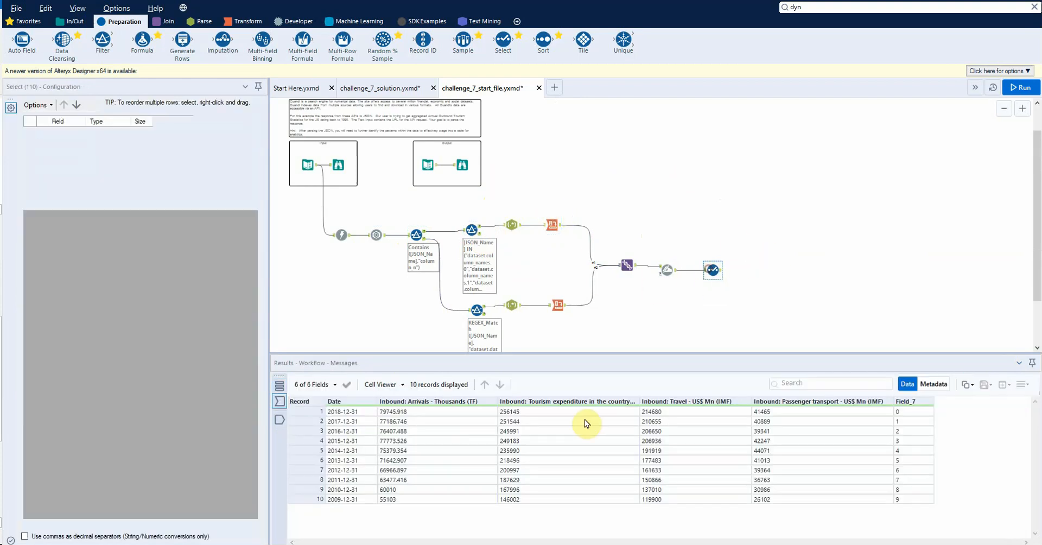